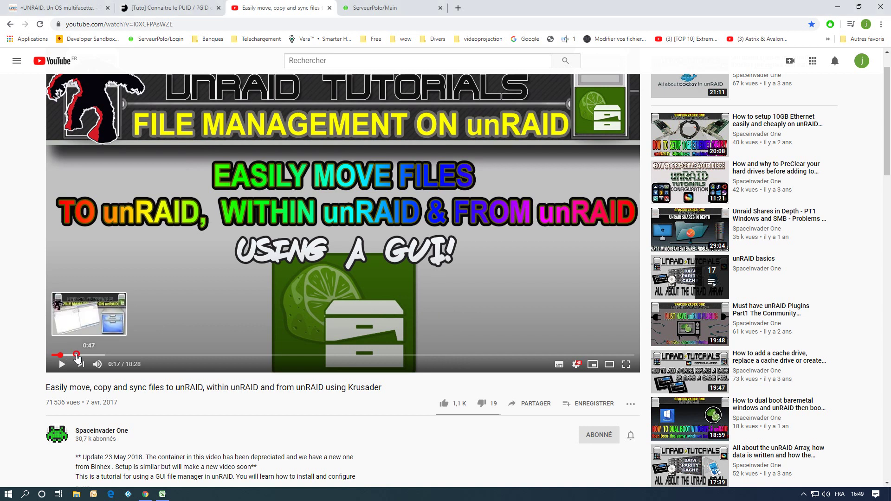
# Seek the Krusader tutorial video to 0:47, where the drives scene appears.
pyautogui.click(77, 356)
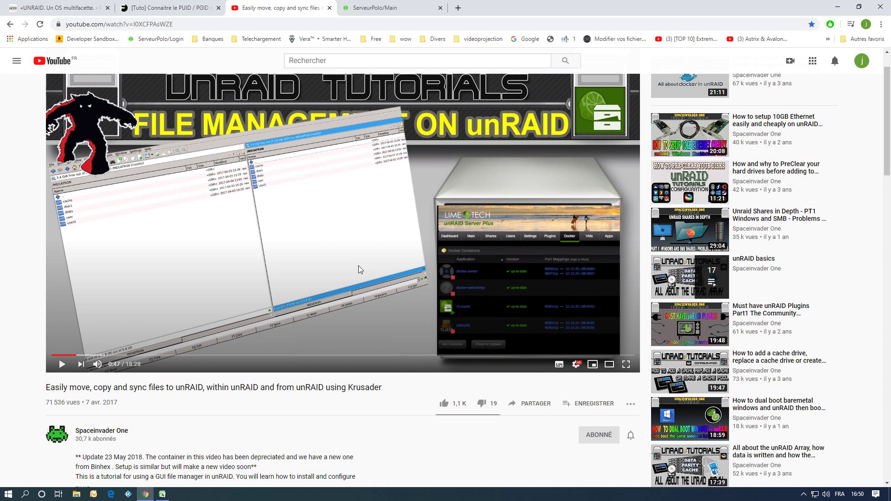
pyautogui.click(80, 356)
pyautogui.click(76, 356)
# Search Community Applications for 'krusa' and open the binhex-krusader install template.
pyautogui.click(374, 8)
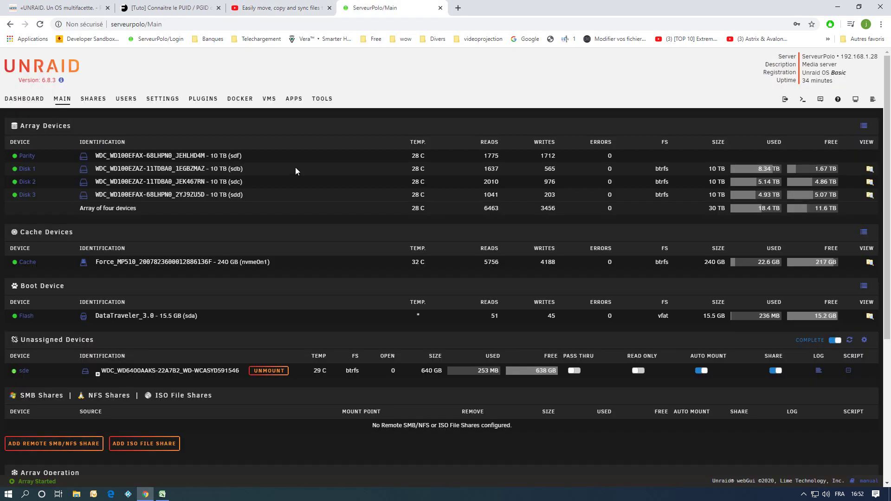
pyautogui.click(294, 98)
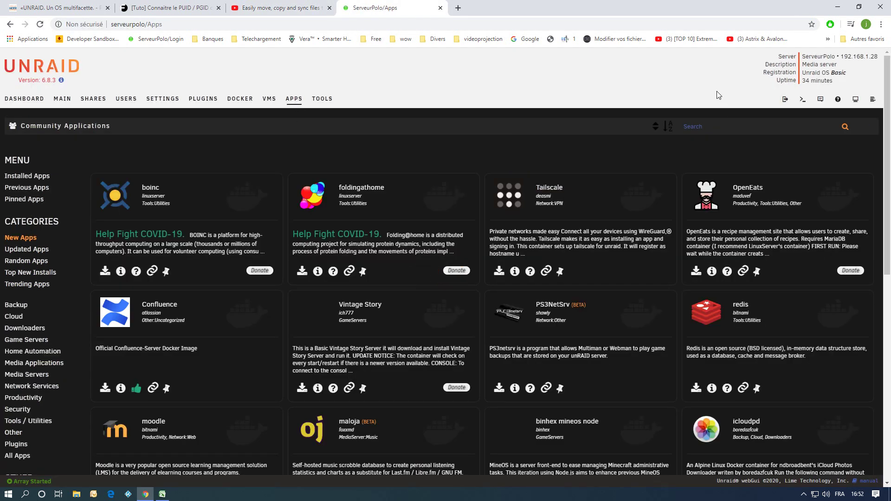
pyautogui.write('krusa')
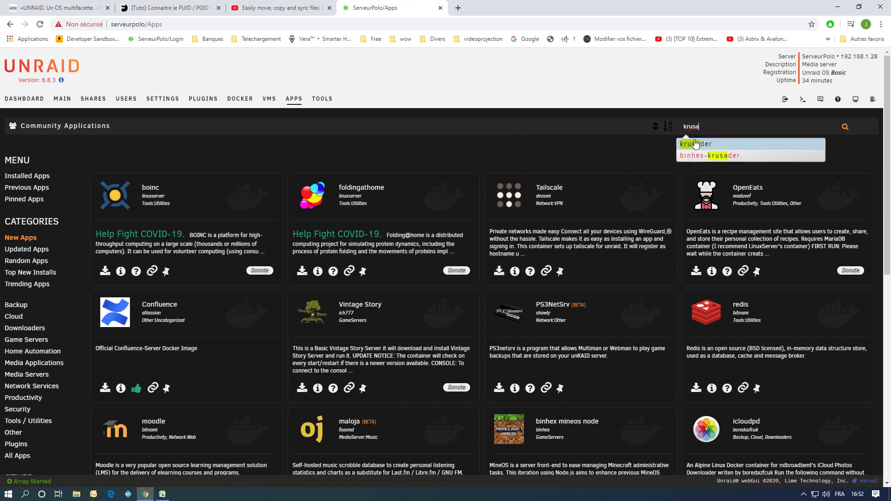
pyautogui.click(706, 156)
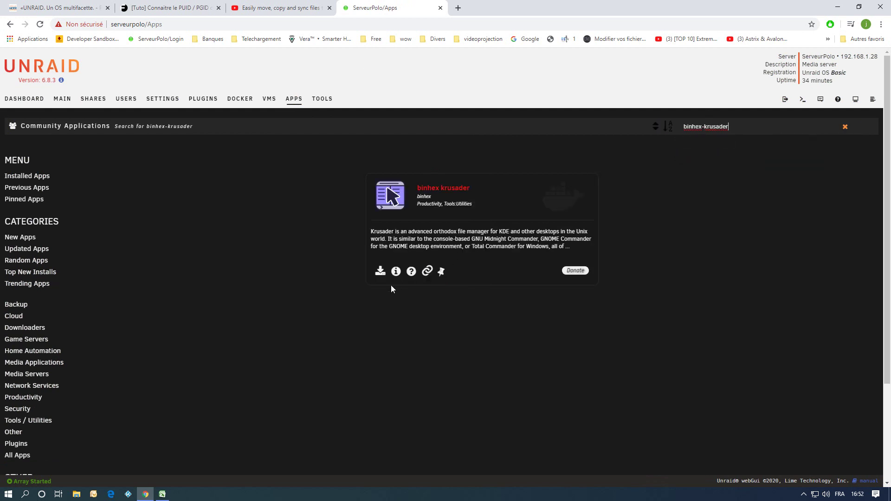
pyautogui.click(379, 273)
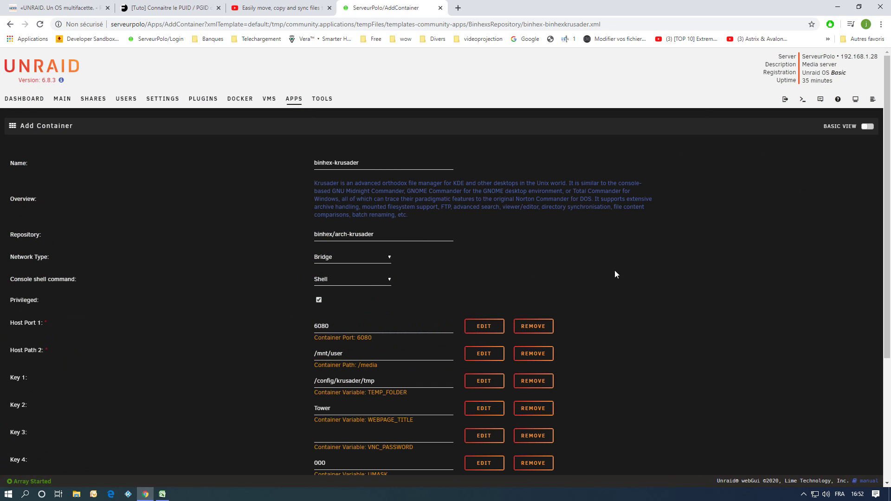
pyautogui.scroll(-3, 625, 272)
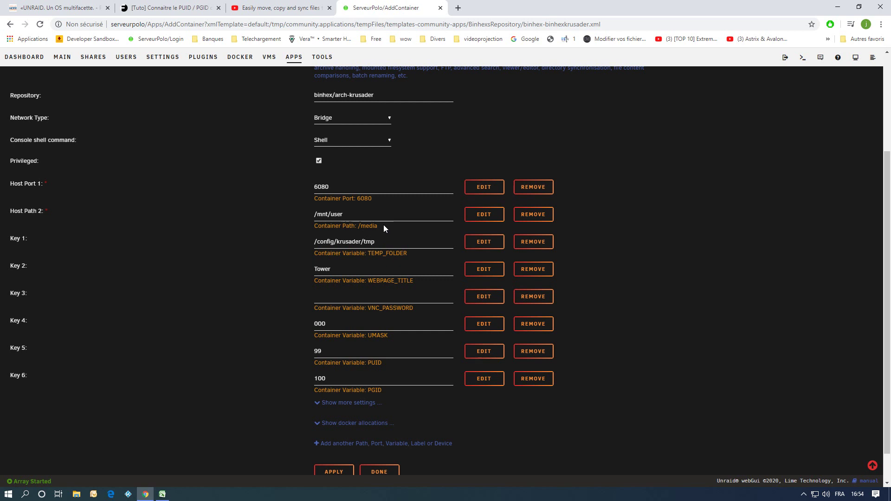
pyautogui.click(484, 214)
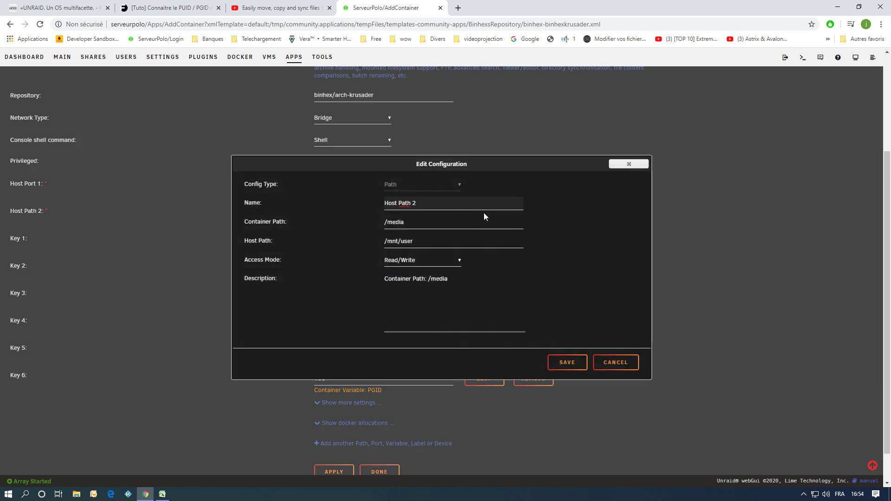
# Change Host Path 2's container path from /media to /SHARES and save.
pyautogui.click(407, 222)
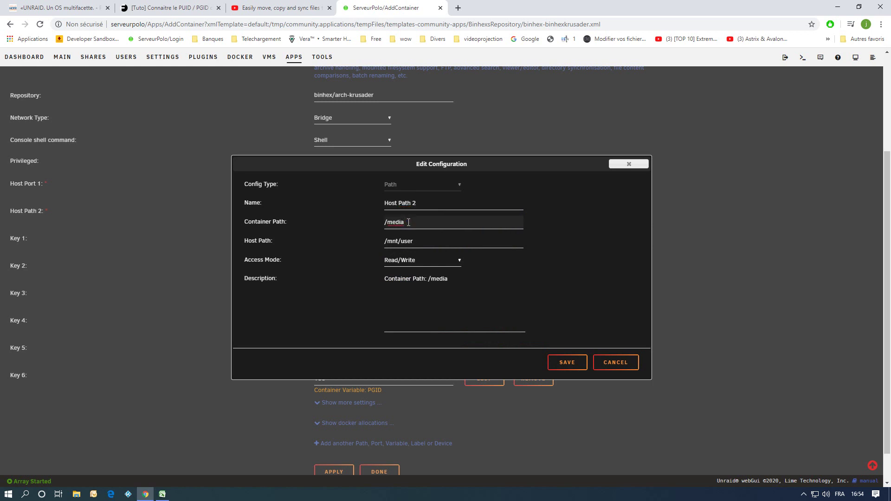
pyautogui.press('BackSpace')
pyautogui.press('BackSpace')
pyautogui.press('BackSpace')
pyautogui.press('BackSpace')
pyautogui.press('BackSpace')
pyautogui.write('SHA')
pyautogui.write('ES')
pyautogui.click(567, 362)
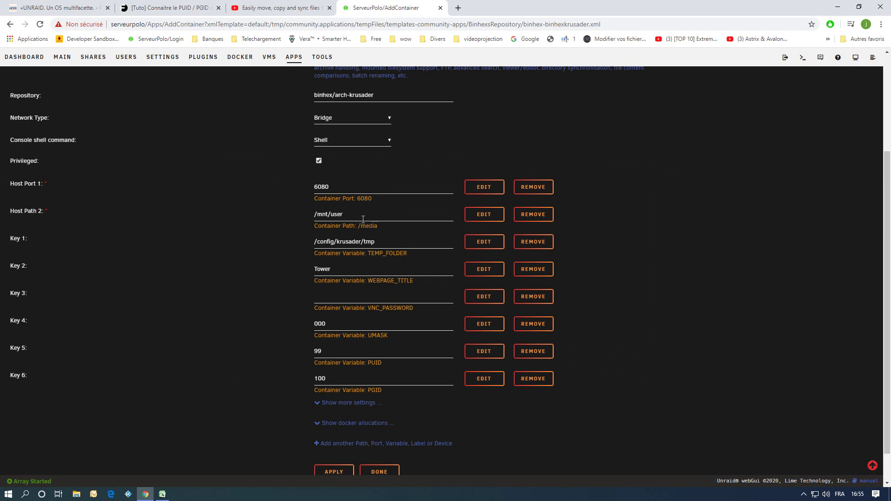
# Clear Host Path 2's outdated /media description and save the mapping.
pyautogui.click(489, 218)
pyautogui.click(454, 277)
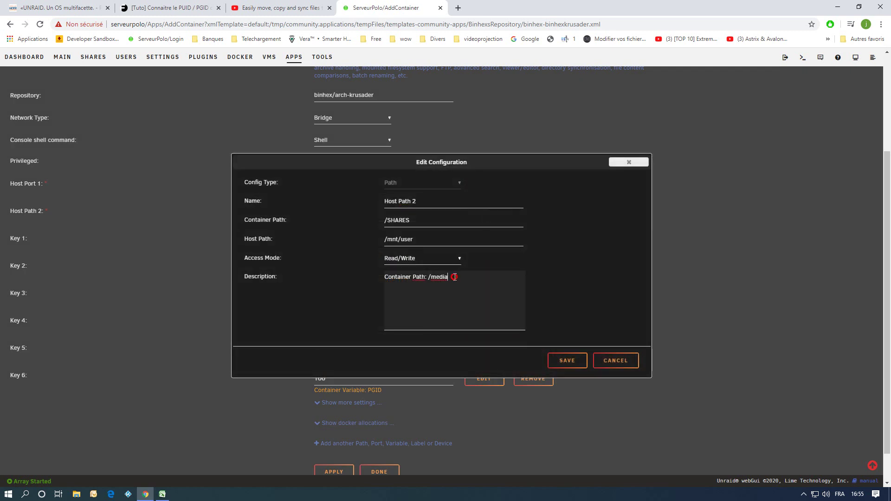
pyautogui.moveTo(454, 277); pyautogui.dragTo(369, 279)
pyautogui.press('BackSpace')
pyautogui.click(563, 360)
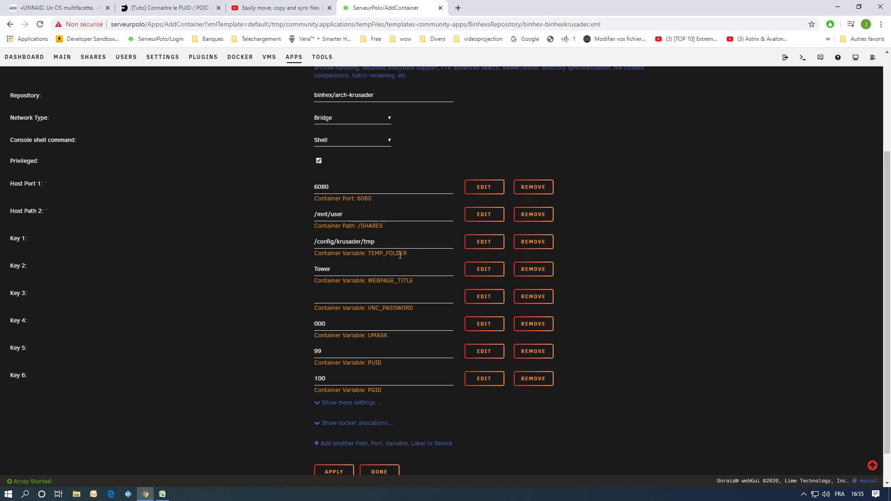
pyautogui.moveTo(338, 271); pyautogui.dragTo(303, 272)
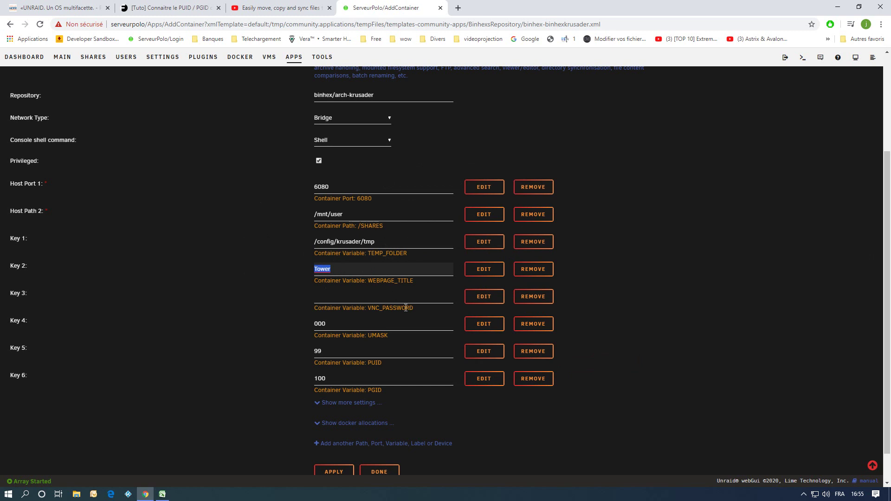
# Show more settings, then open an empty Add Configuration dialog for a new path.
pyautogui.scroll(-1, 406, 308)
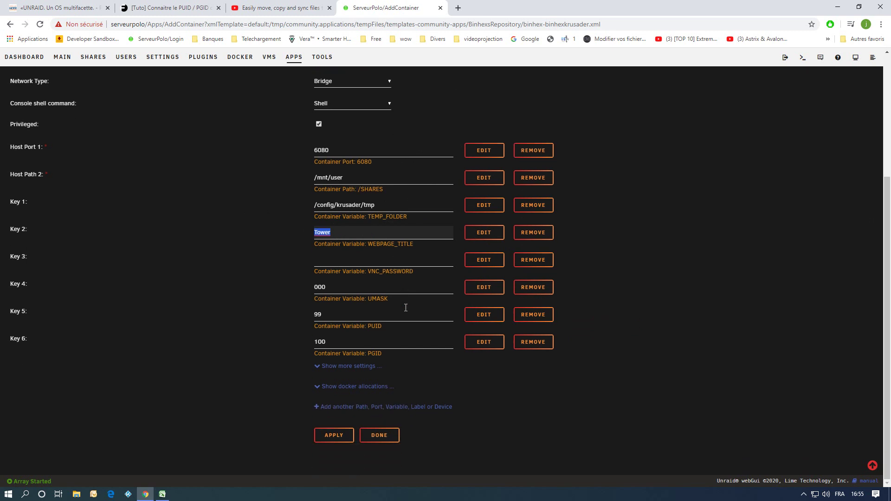
pyautogui.click(349, 367)
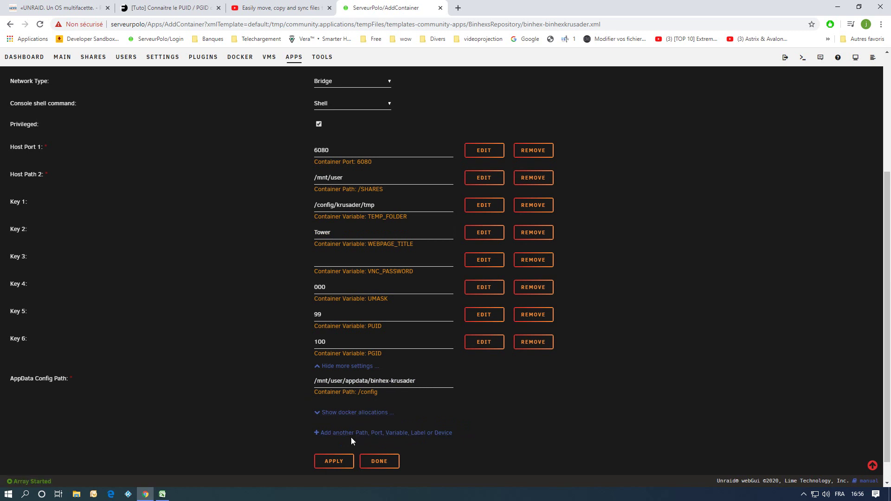
pyautogui.click(374, 433)
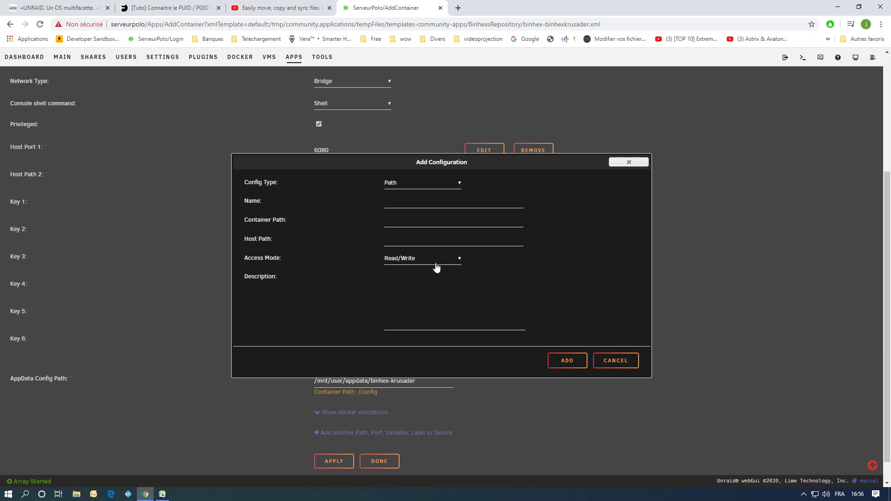
# Name the new mapping 'flash drive', fixing the 'falsh' typo.
pyautogui.click(417, 201)
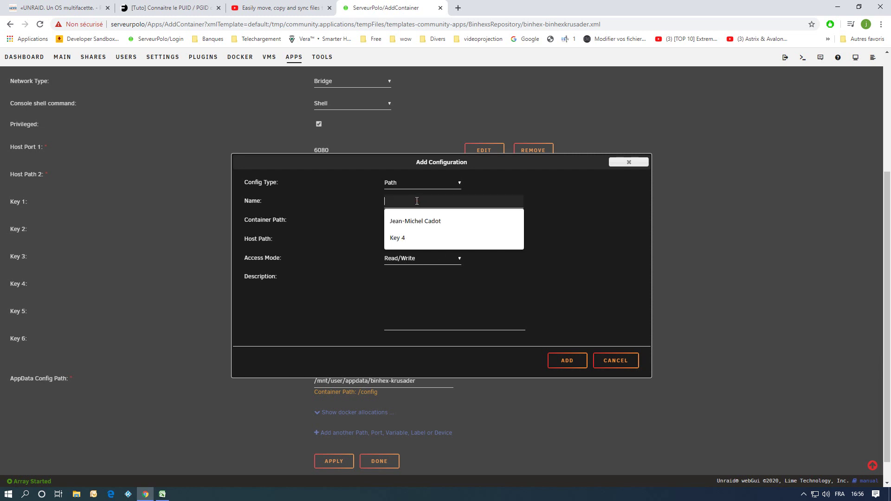
pyautogui.write('/')
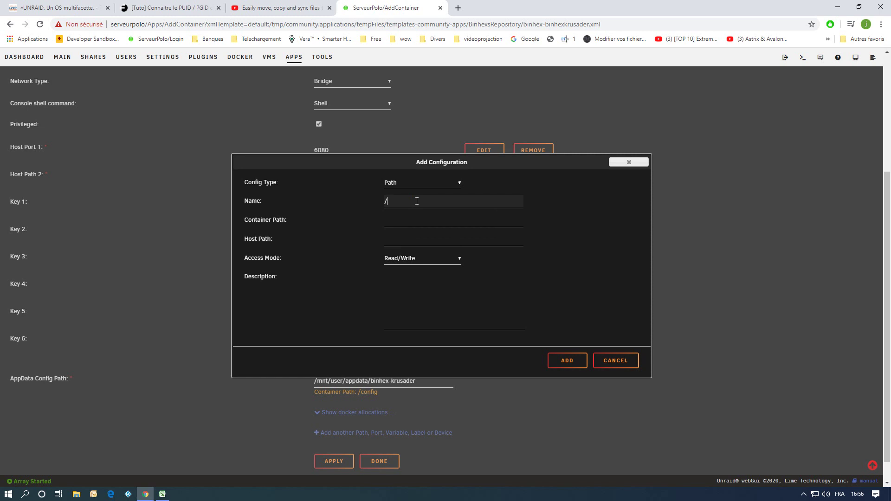
pyautogui.press('BackSpace')
pyautogui.write('falsh drive')
pyautogui.click(390, 201)
pyautogui.press('Delete')
pyautogui.press('Left')
pyautogui.write('l')
# Set container path /FLASH and host path /boot/ with Read/Write, then add the mapping.
pyautogui.click(415, 221)
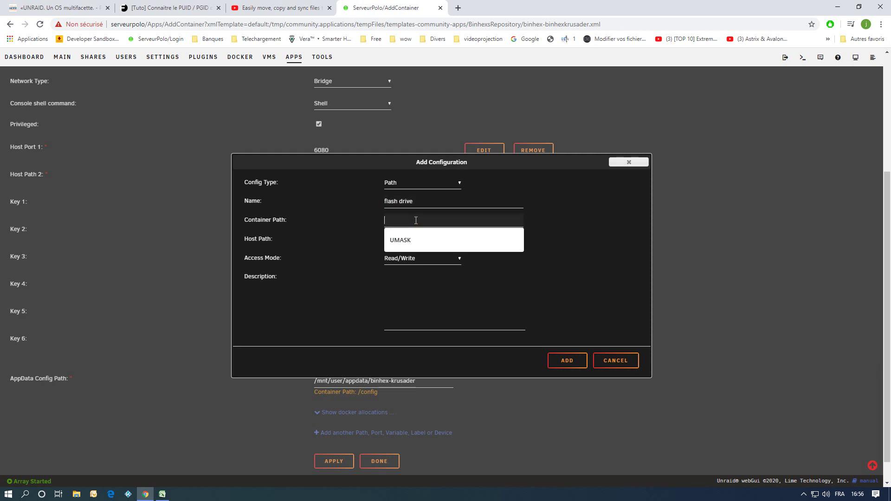
pyautogui.write('/')
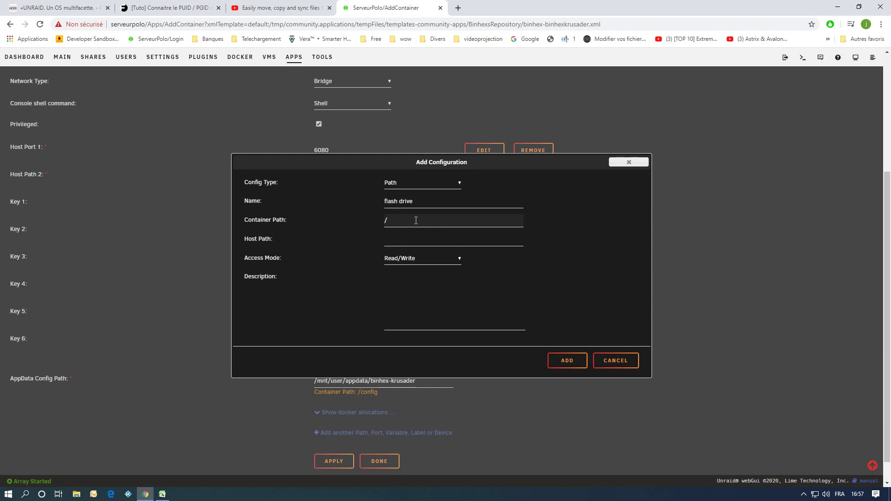
pyautogui.write('FLASH')
pyautogui.click(409, 238)
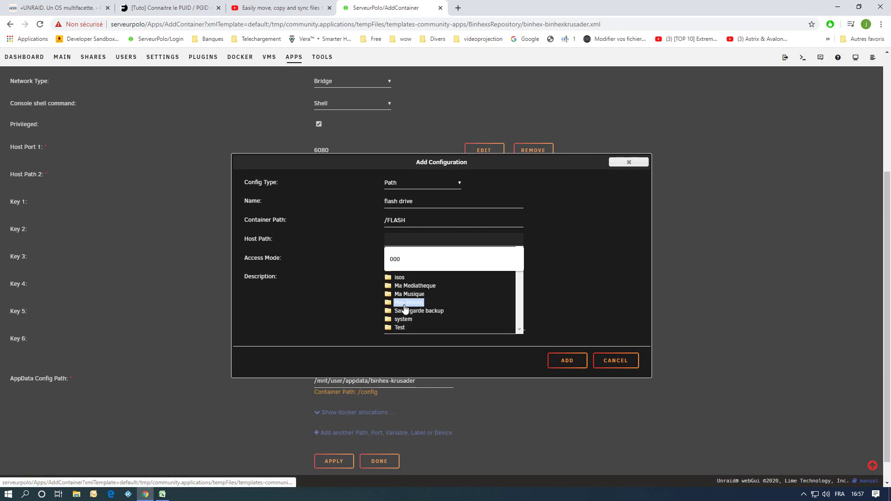
pyautogui.scroll(3, 405, 309)
pyautogui.click(396, 299)
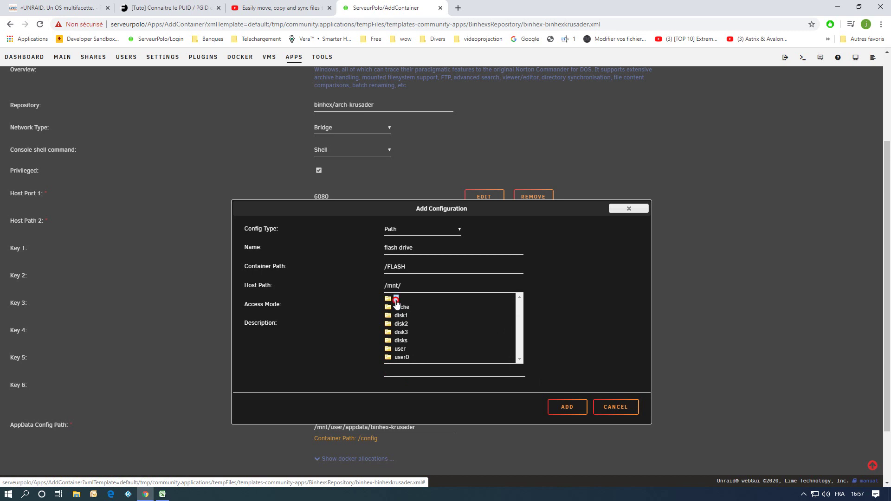
pyautogui.click(395, 300)
pyautogui.click(400, 315)
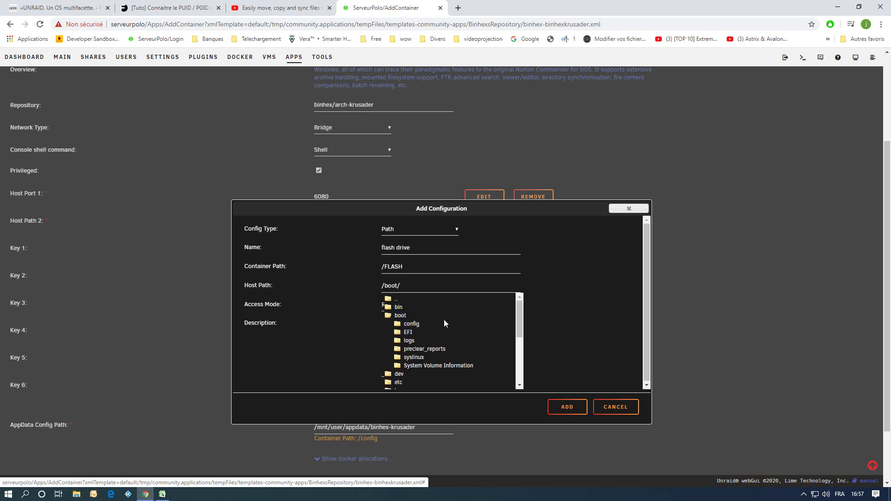
pyautogui.click(569, 321)
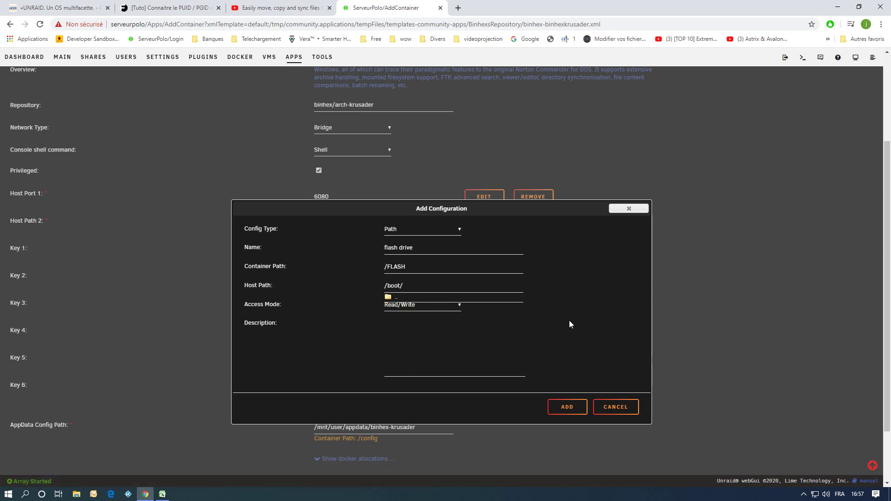
pyautogui.click(411, 306)
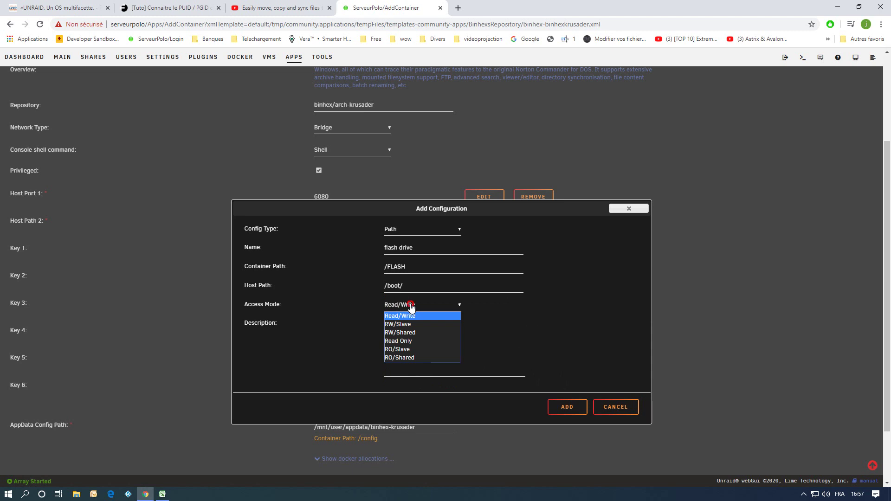
pyautogui.click(411, 306)
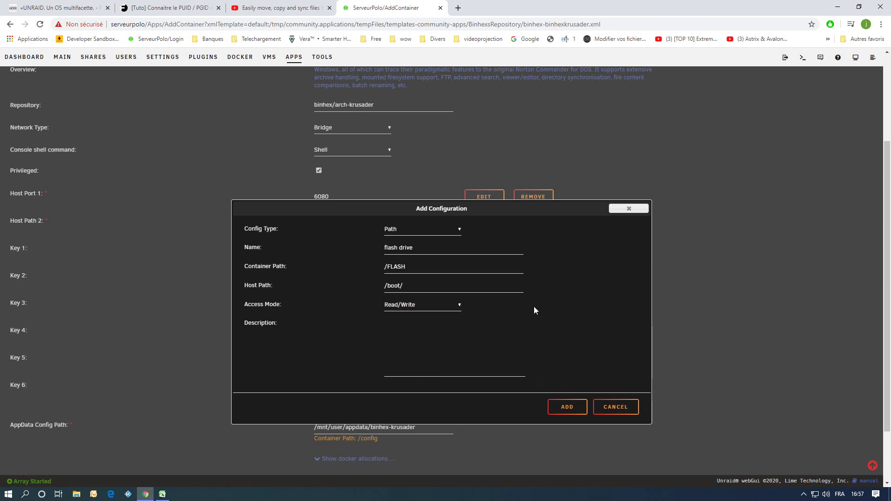
pyautogui.click(567, 407)
pyautogui.scroll(-2, 616, 378)
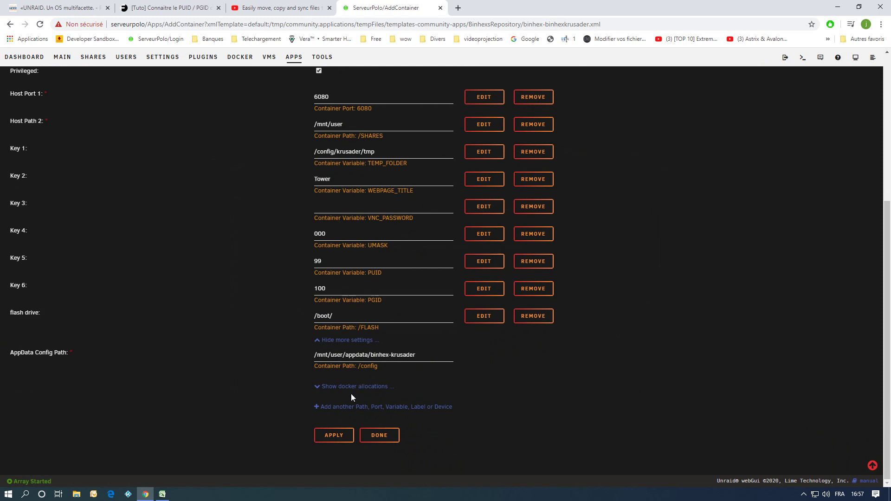
# Start another path mapping named 'unassigned devices' with container path /UNASSIGNED.
pyautogui.click(349, 408)
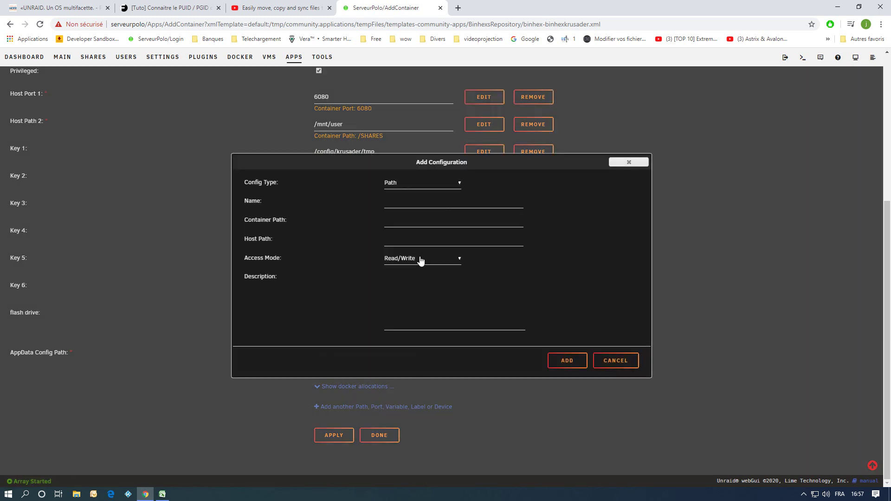
pyautogui.click(427, 204)
pyautogui.write('una')
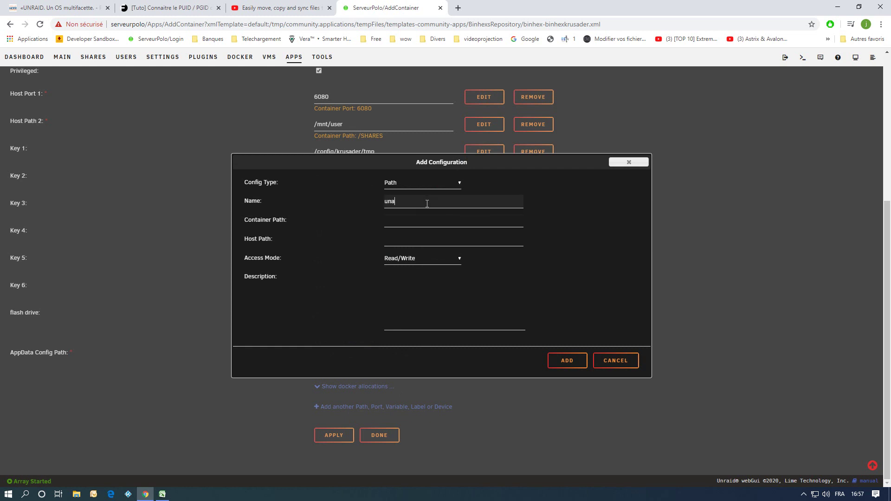
pyautogui.write('ssigned devices')
pyautogui.click(424, 221)
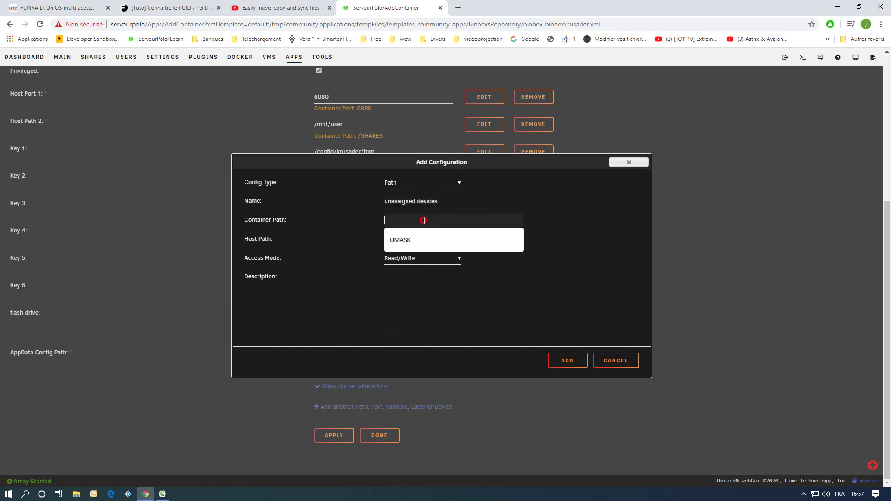
pyautogui.write('/UNASSIGNED')
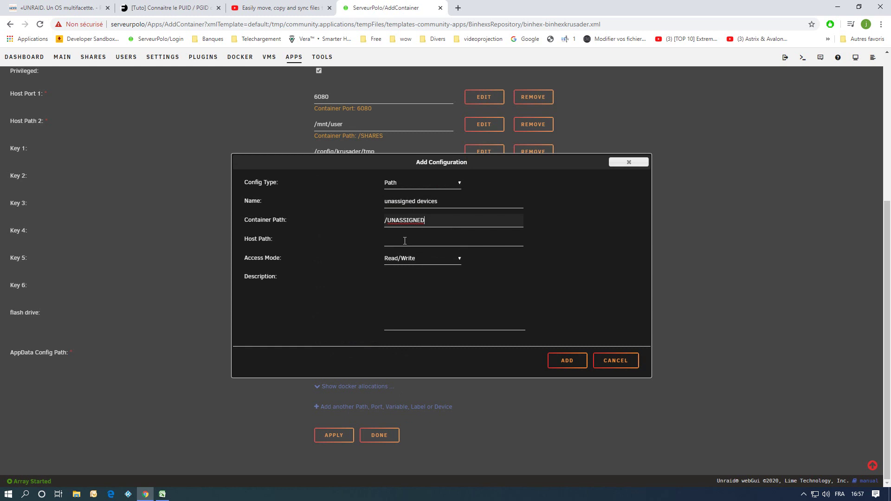
# Browse the host path to /mnt/disks/ and keep Read/Write access.
pyautogui.click(404, 240)
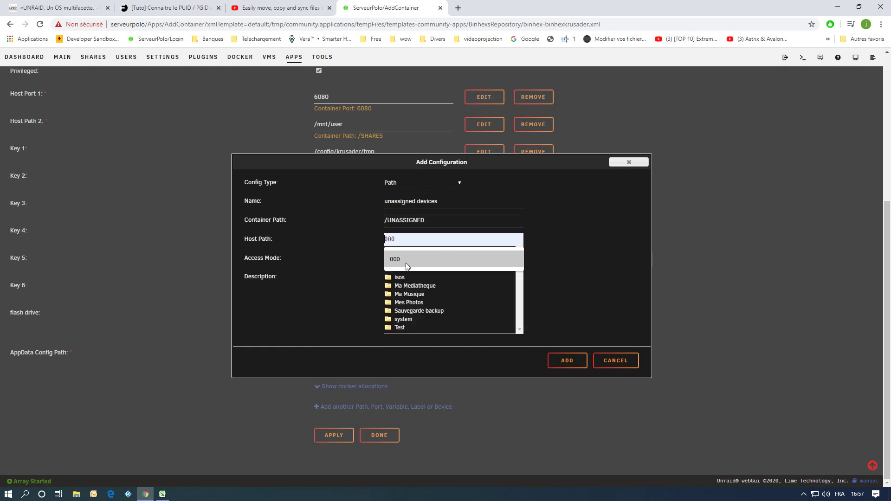
pyautogui.scroll(1, 405, 310)
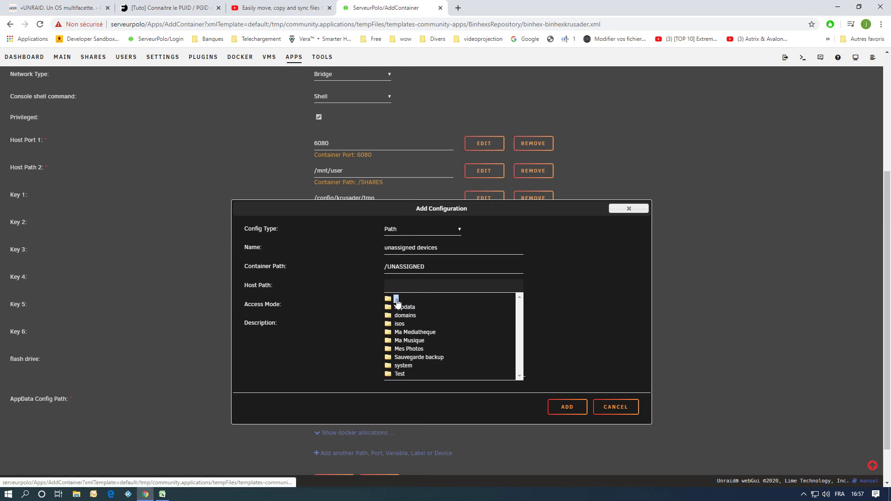
pyautogui.click(396, 299)
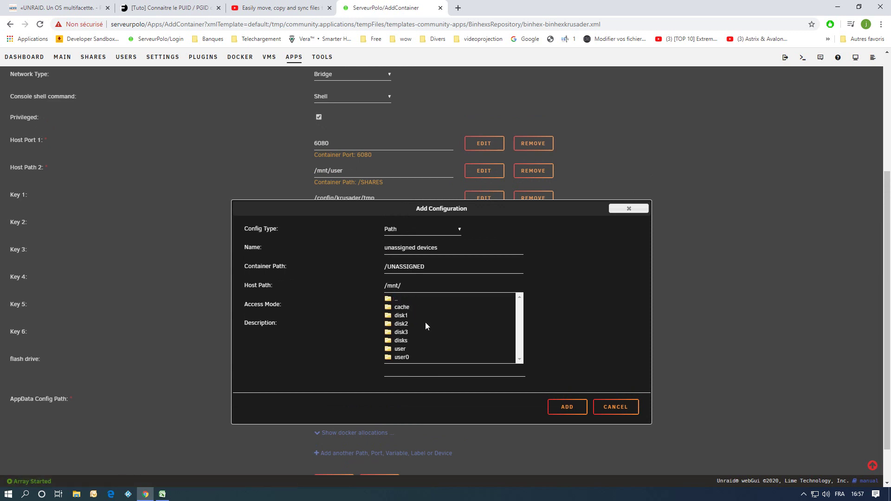
pyautogui.click(400, 343)
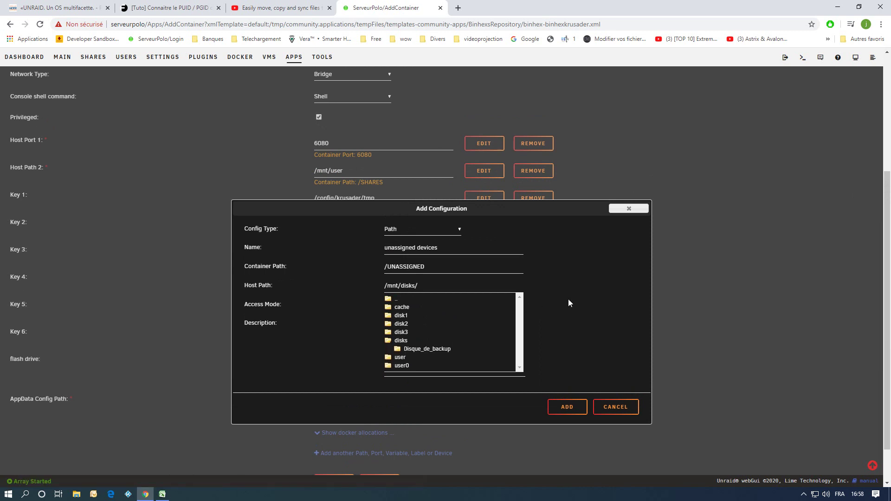
pyautogui.click(592, 299)
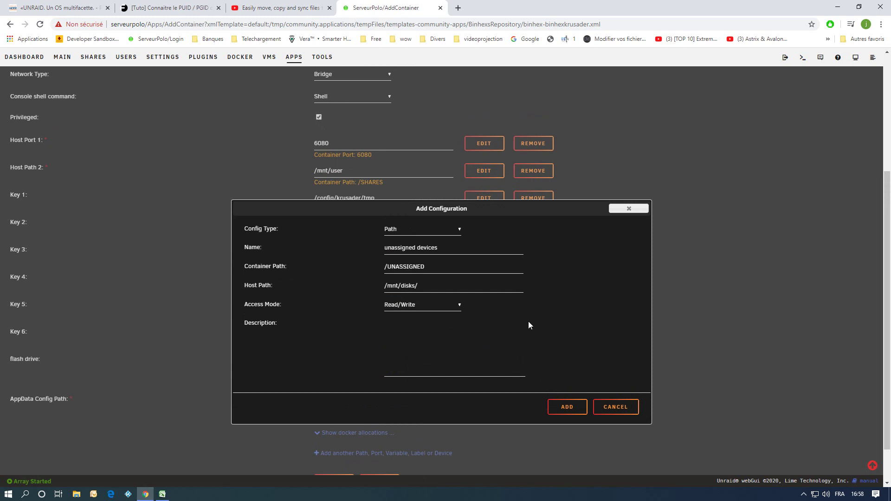
pyautogui.click(436, 307)
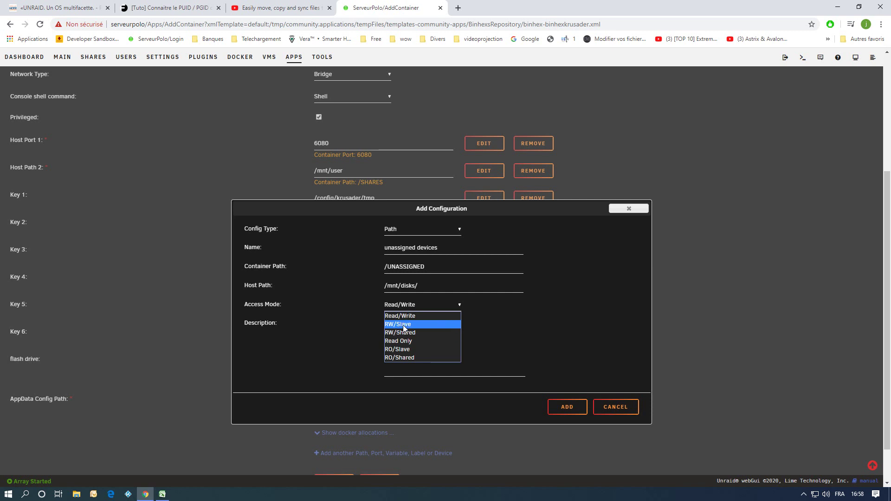
pyautogui.click(404, 316)
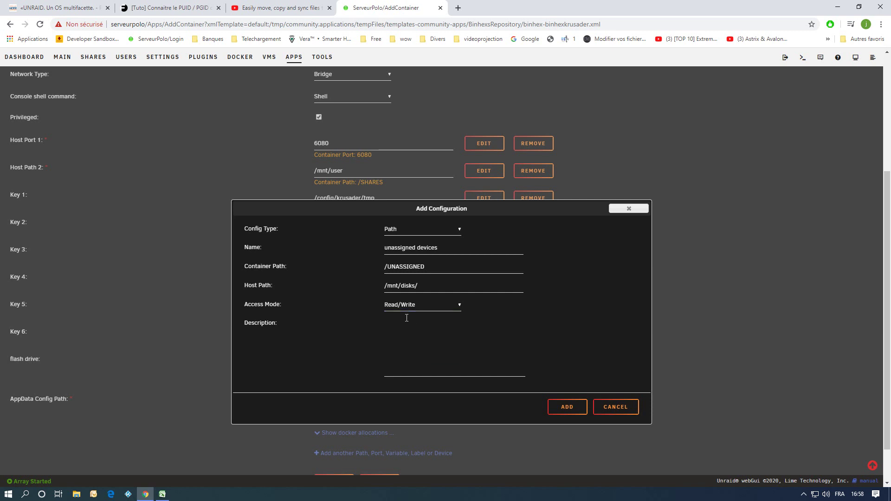
# Add the 'unassigned devices' mapping and open another empty Add Configuration dialog.
pyautogui.click(566, 408)
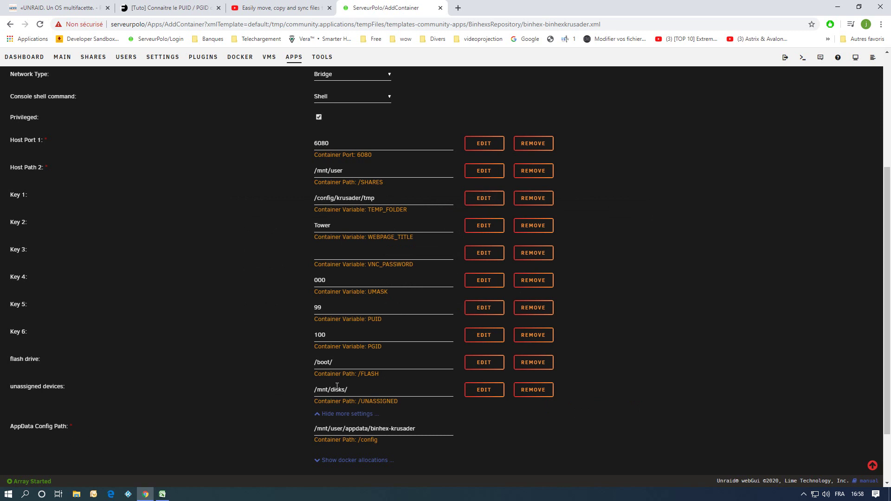
pyautogui.scroll(-2, 396, 451)
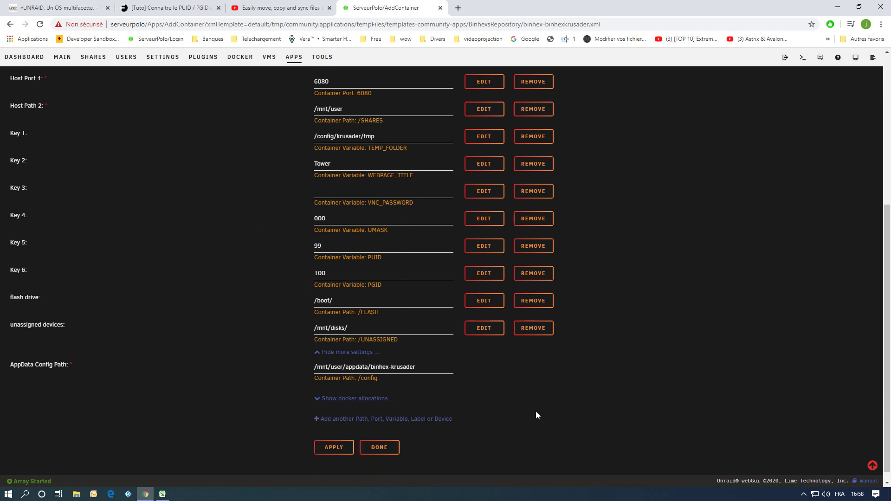
pyautogui.click(345, 407)
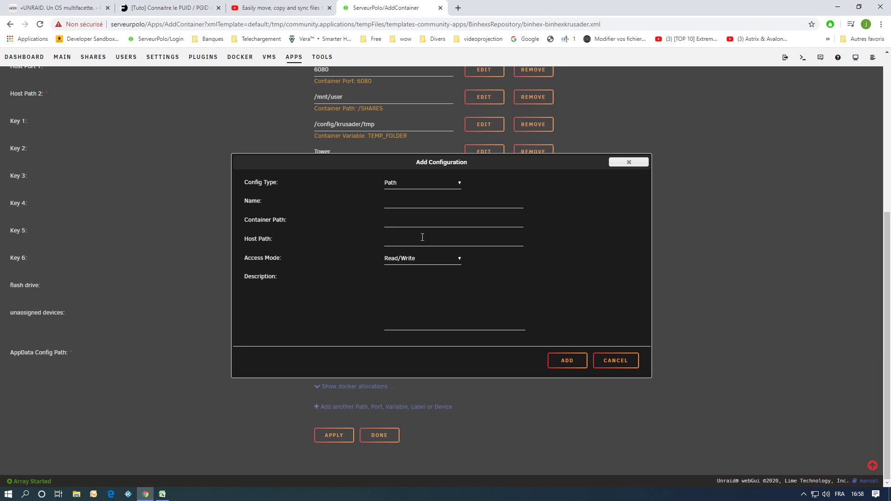
# Name the new path 'unraid' with container path /UNRAID.
pyautogui.click(393, 202)
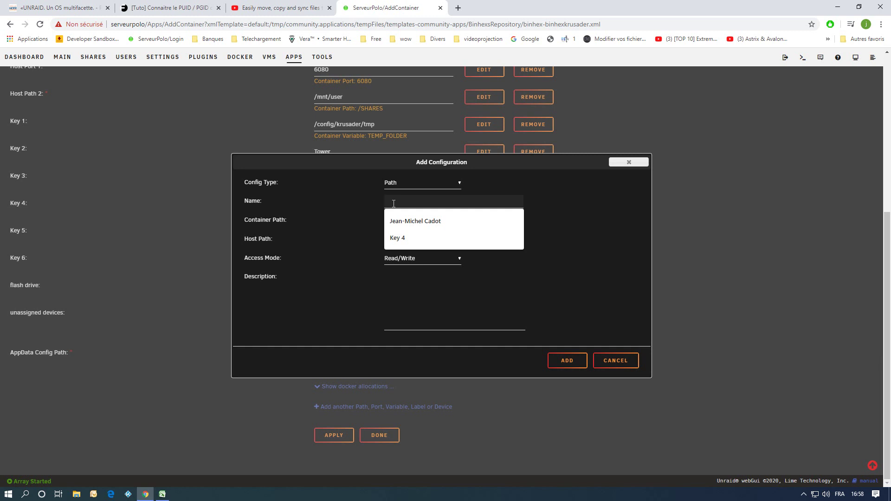
pyautogui.write('unraid')
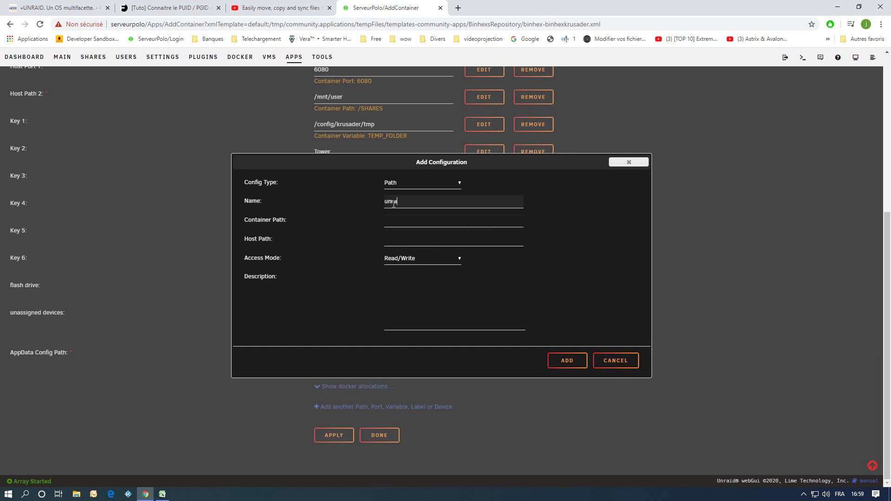
pyautogui.click(405, 222)
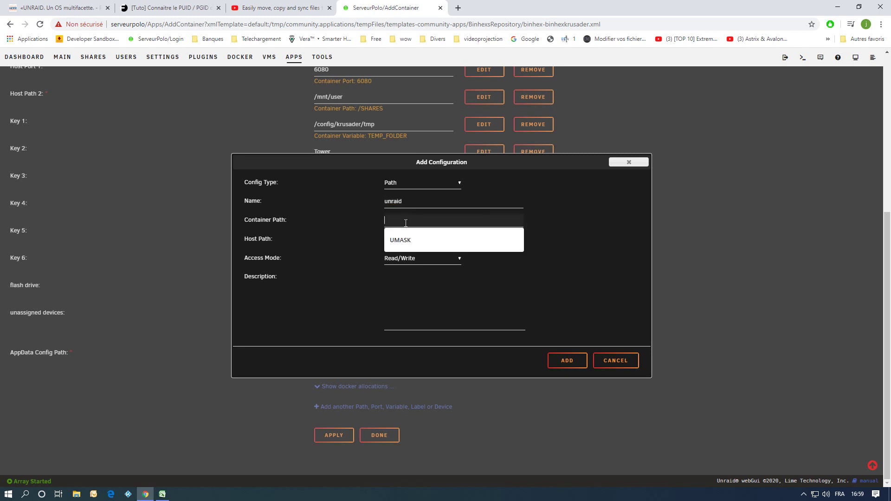
pyautogui.write('/UNRAID')
# Choose /mnt/ as the host path in the folder browser and add the mapping.
pyautogui.click(397, 239)
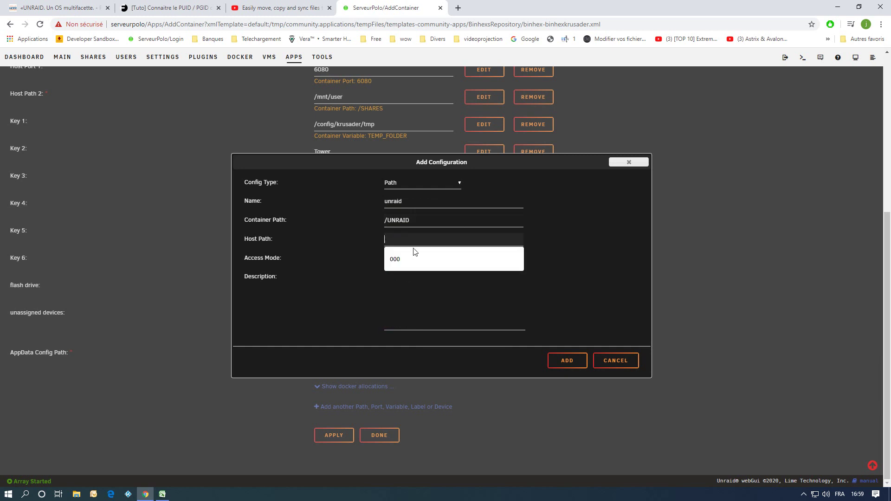
pyautogui.click(561, 242)
pyautogui.click(421, 239)
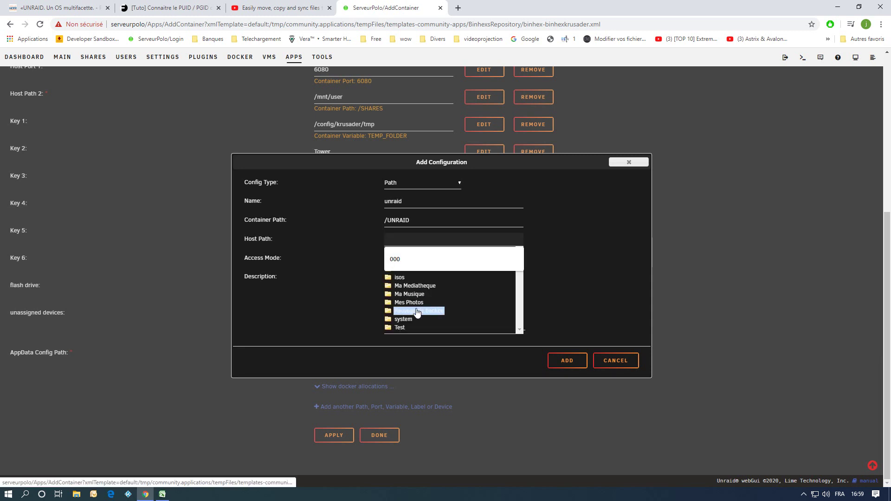
pyautogui.scroll(1, 417, 319)
pyautogui.click(396, 299)
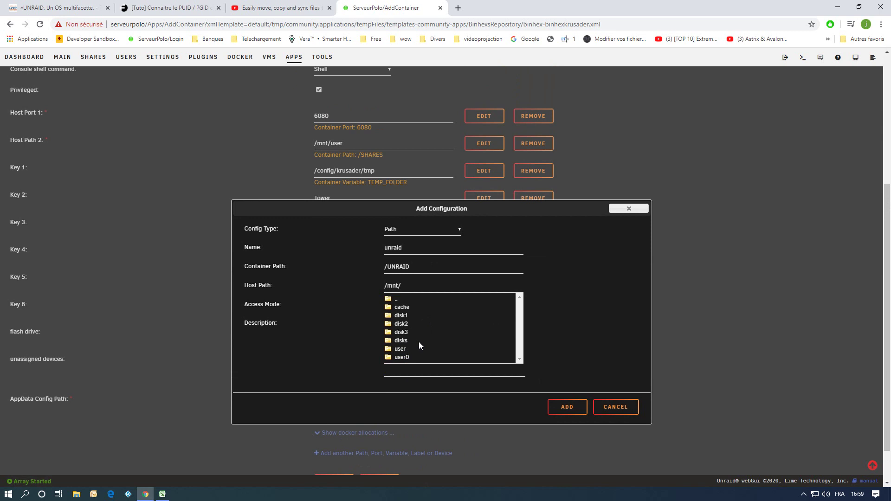
pyautogui.click(599, 328)
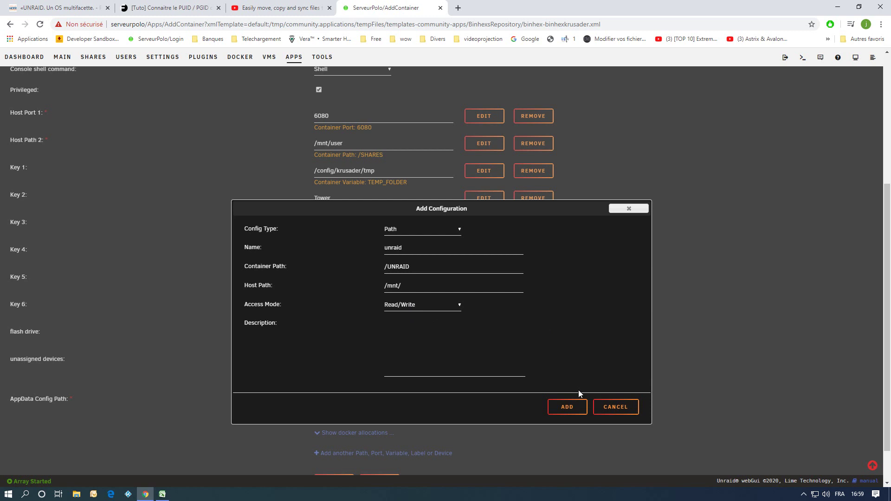
pyautogui.click(567, 407)
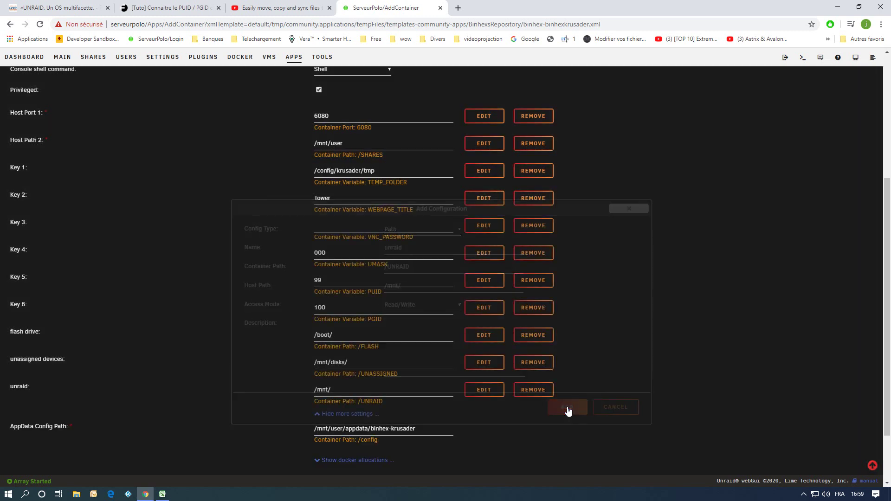
pyautogui.scroll(-2, 675, 322)
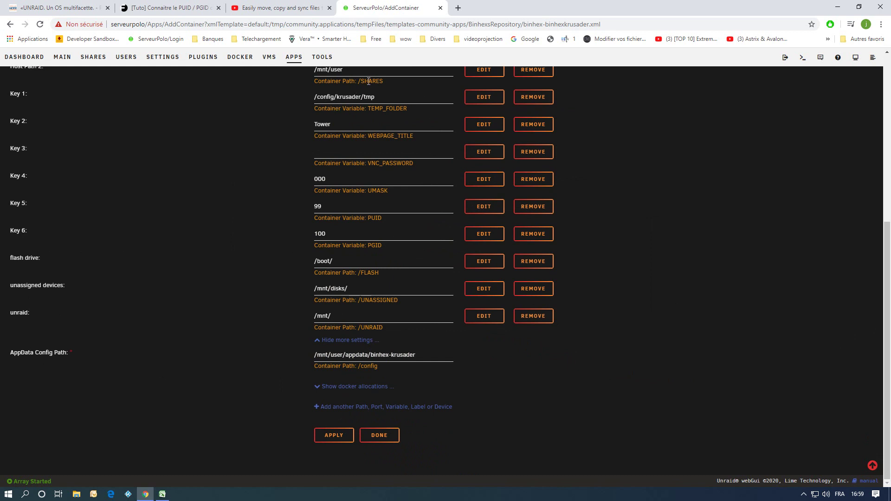
# Apply the template to create the binhex-krusader container, then go to the Docker list.
pyautogui.click(335, 436)
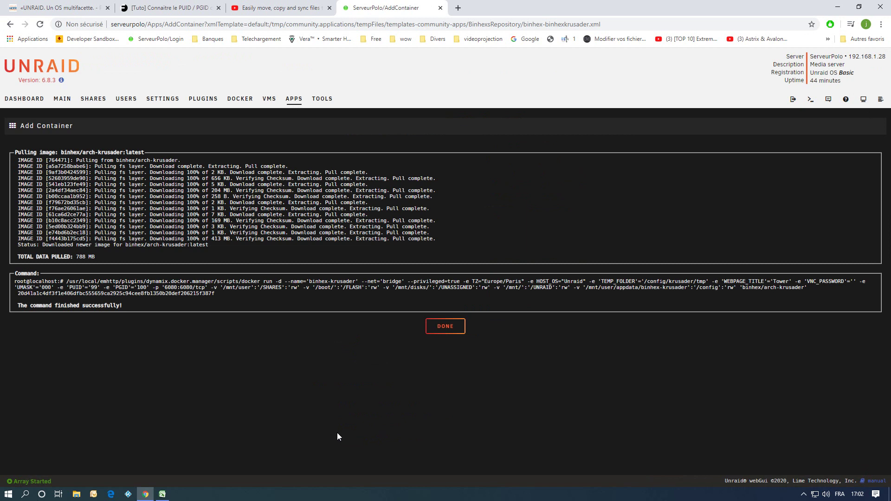
pyautogui.click(445, 327)
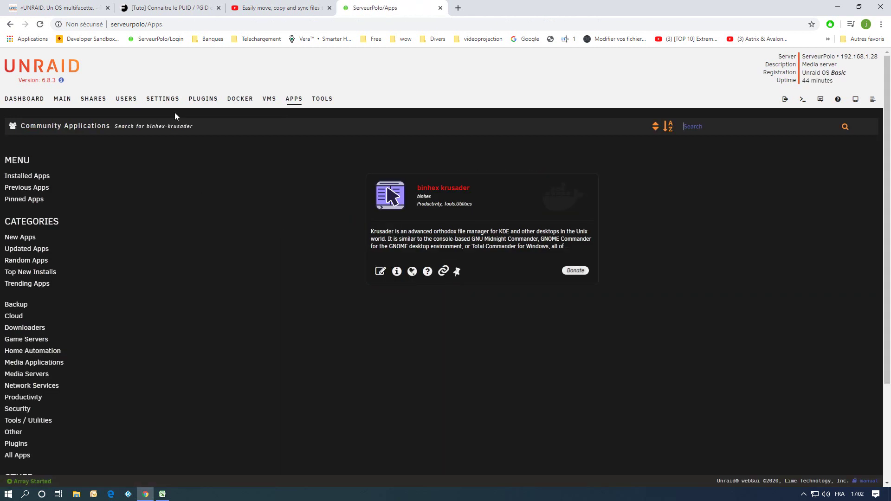
pyautogui.click(238, 102)
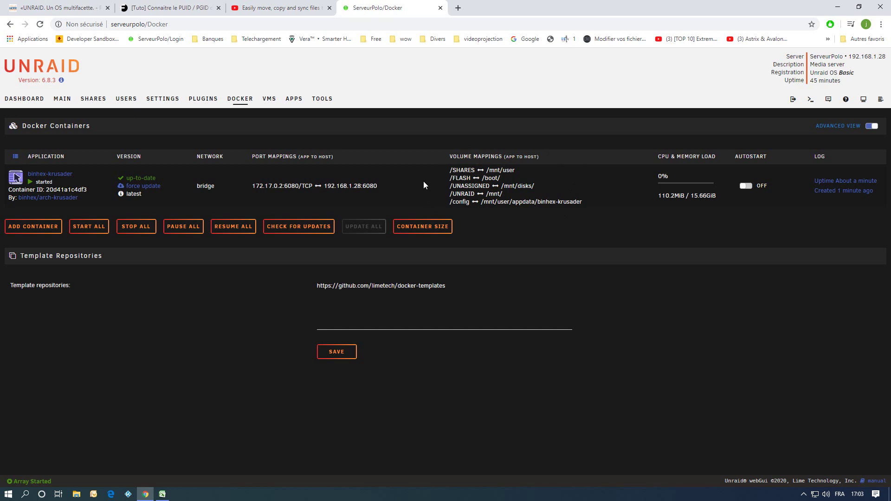
# Launch binhex-krusader's WebUI from its Docker icon menu and dismiss the welcome message.
pyautogui.click(16, 181)
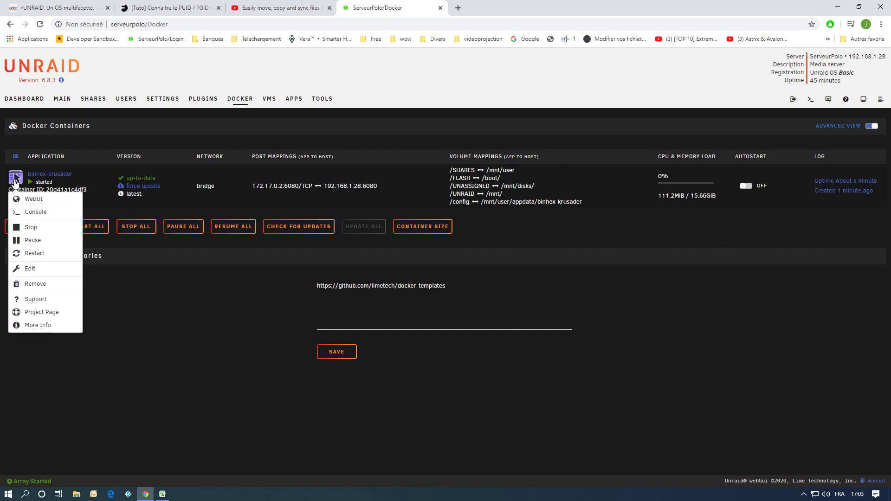
pyautogui.click(30, 200)
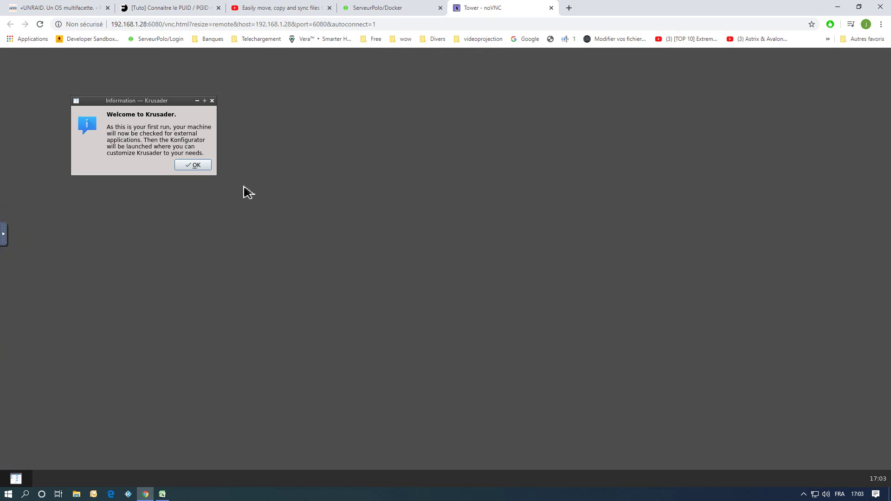
pyautogui.click(194, 166)
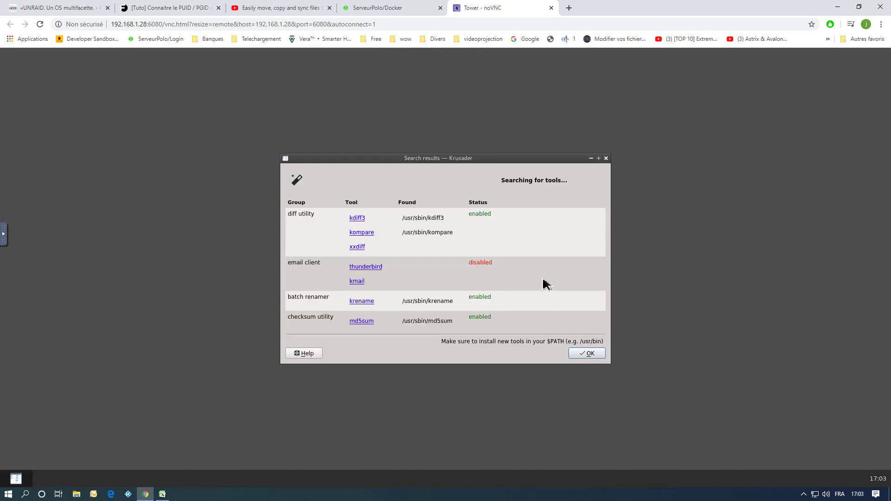
# Accept the external tools and packers search results, then close the Konfigurator window.
pyautogui.click(589, 355)
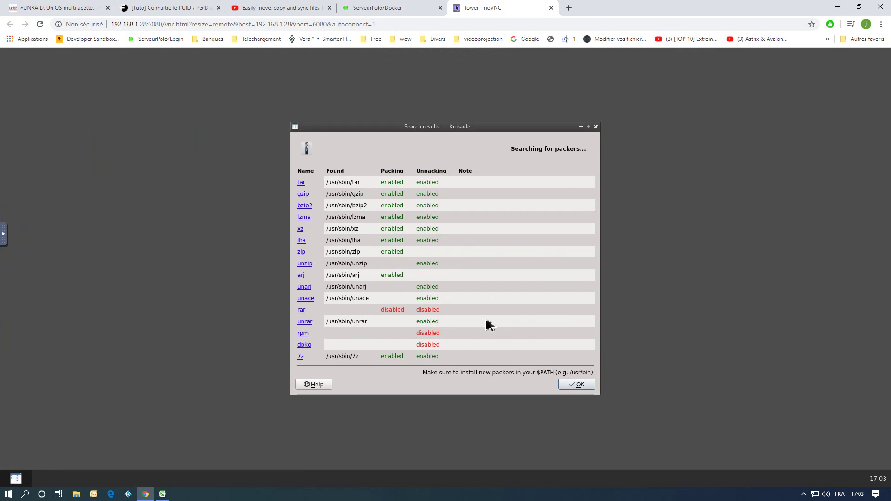
pyautogui.click(587, 385)
pyautogui.click(631, 391)
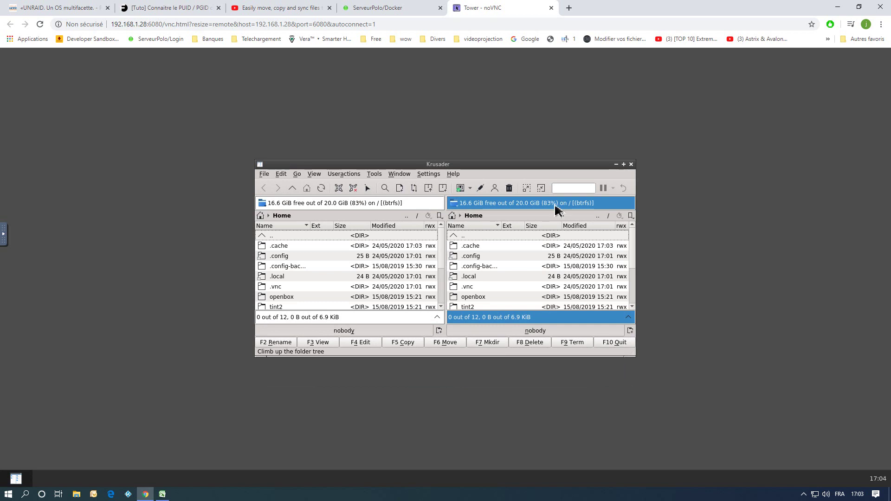
pyautogui.doubleClick(467, 165)
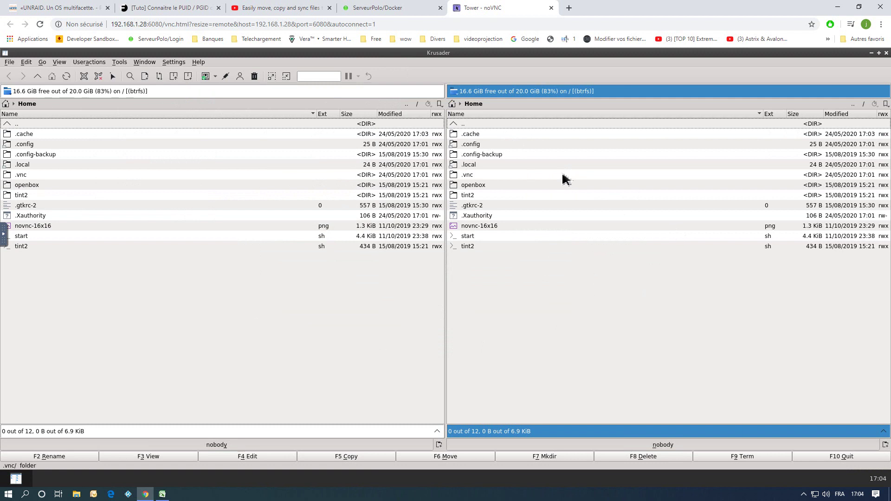
pyautogui.moveTo(565, 179)
pyautogui.click(478, 249)
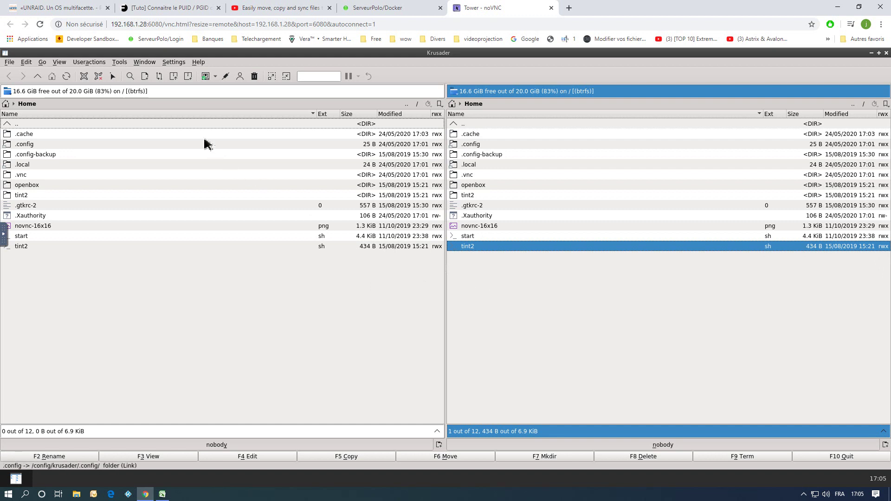
pyautogui.click(179, 64)
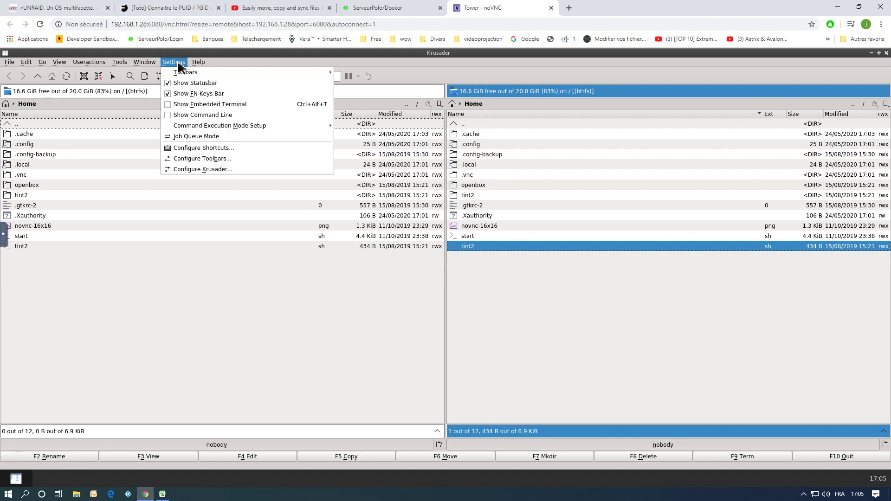
pyautogui.click(203, 170)
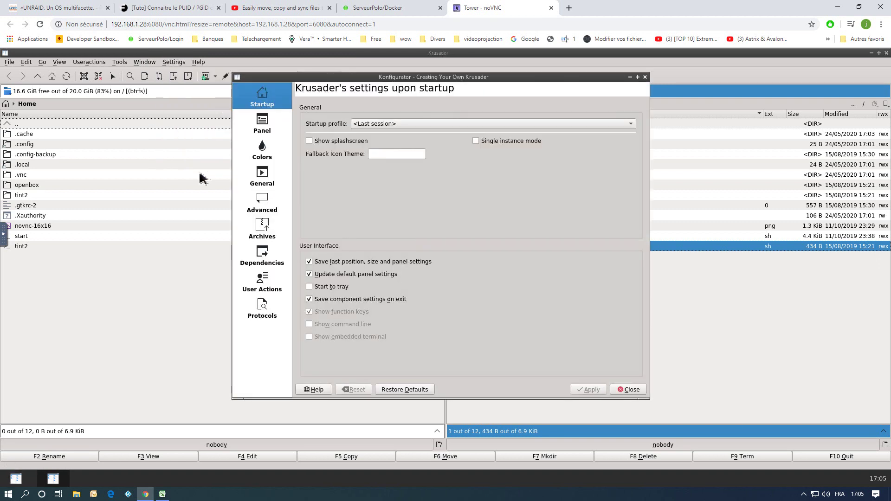
pyautogui.click(263, 176)
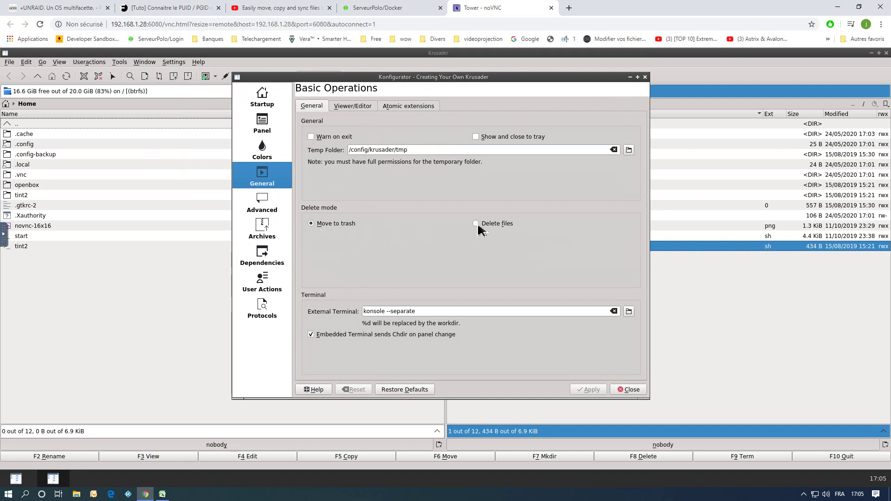
pyautogui.click(634, 391)
pyautogui.click(506, 302)
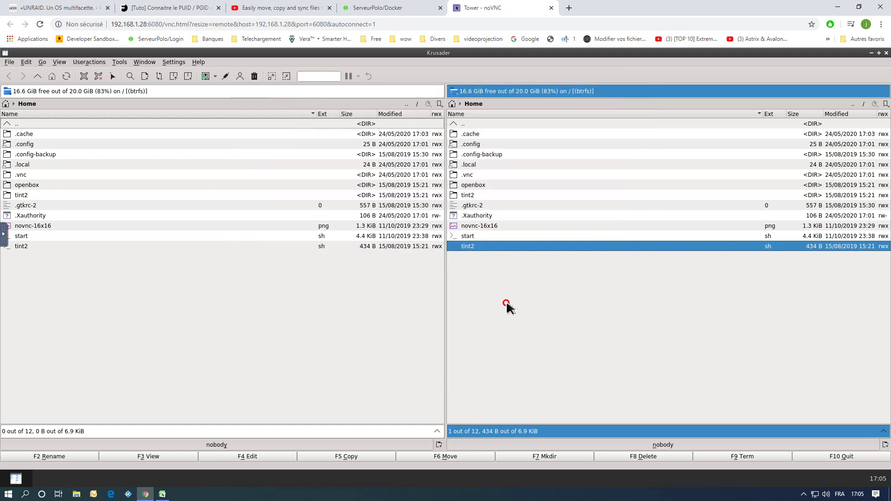
pyautogui.rightClick(473, 246)
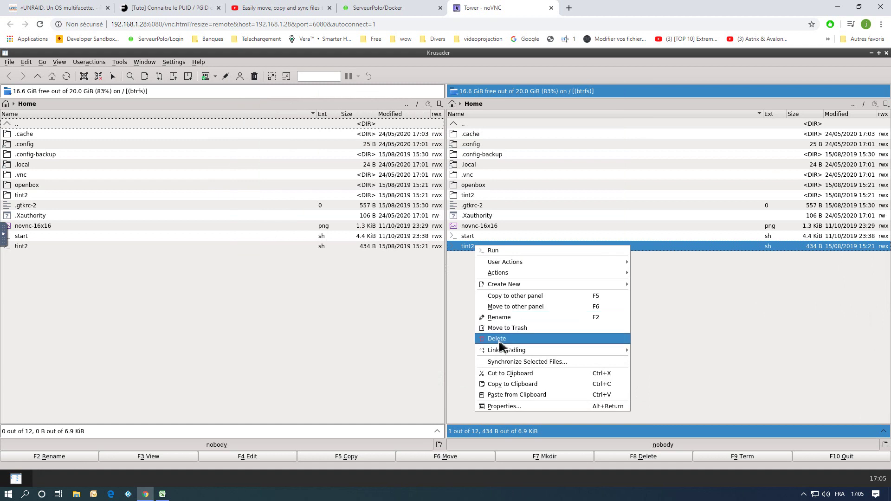
pyautogui.click(753, 342)
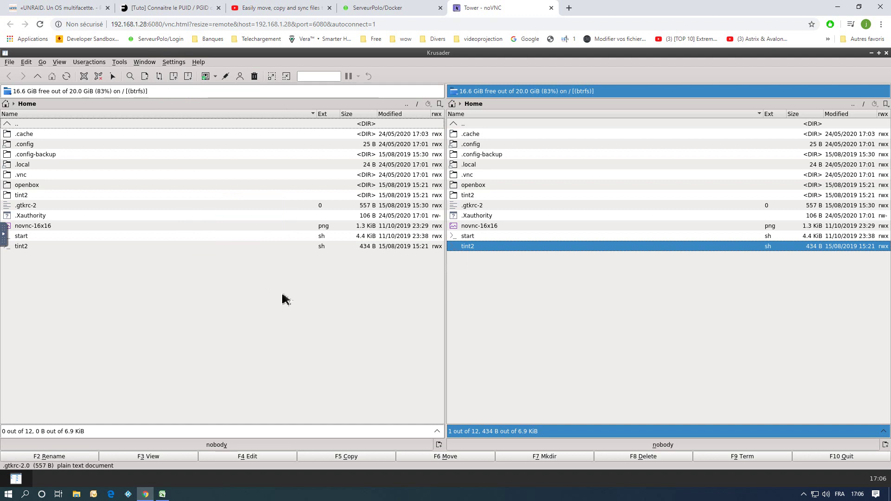
pyautogui.doubleClick(465, 124)
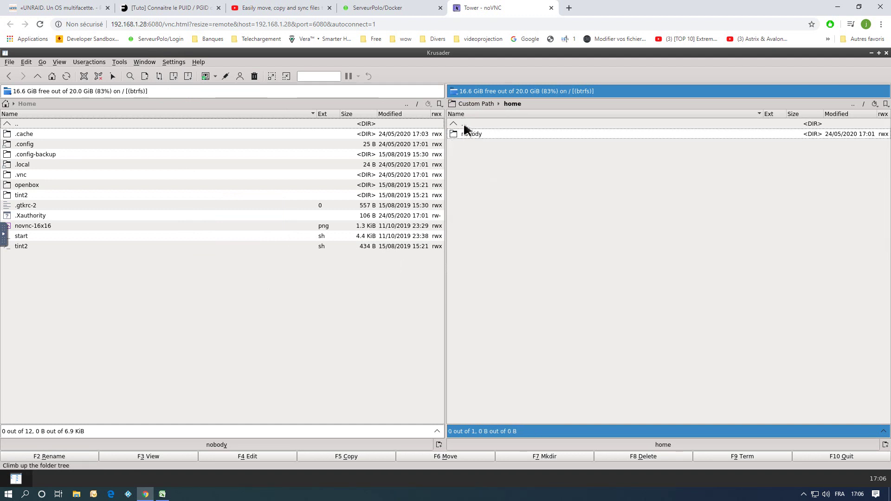
# Bring the right panel up to the root folder and open /SHARES in the left panel.
pyautogui.doubleClick(466, 125)
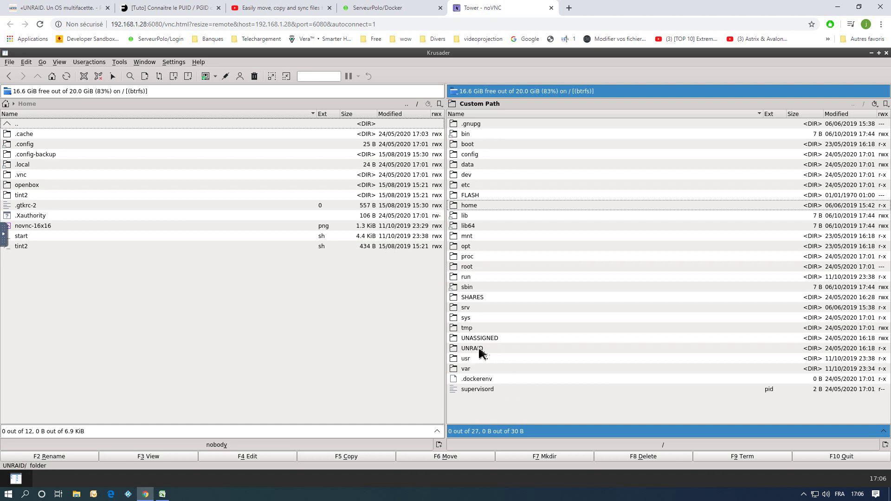
pyautogui.moveTo(481, 354)
pyautogui.moveTo(521, 277)
pyautogui.click(6, 105)
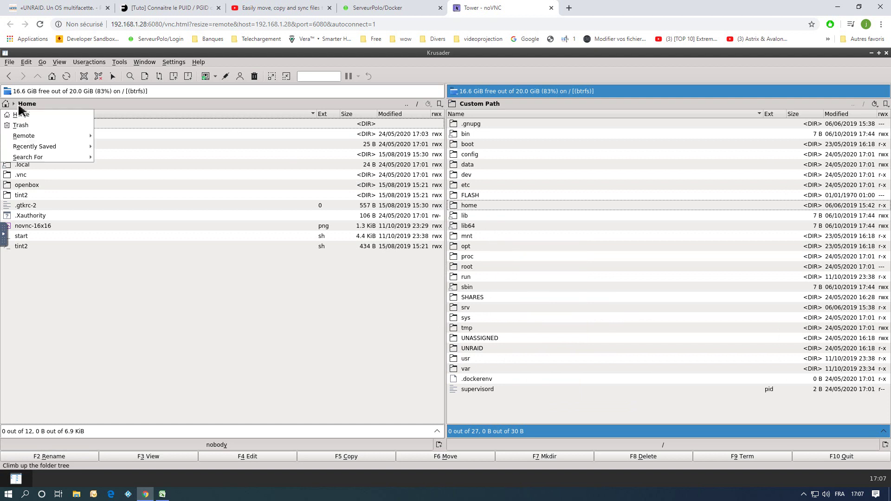
pyautogui.click(20, 113)
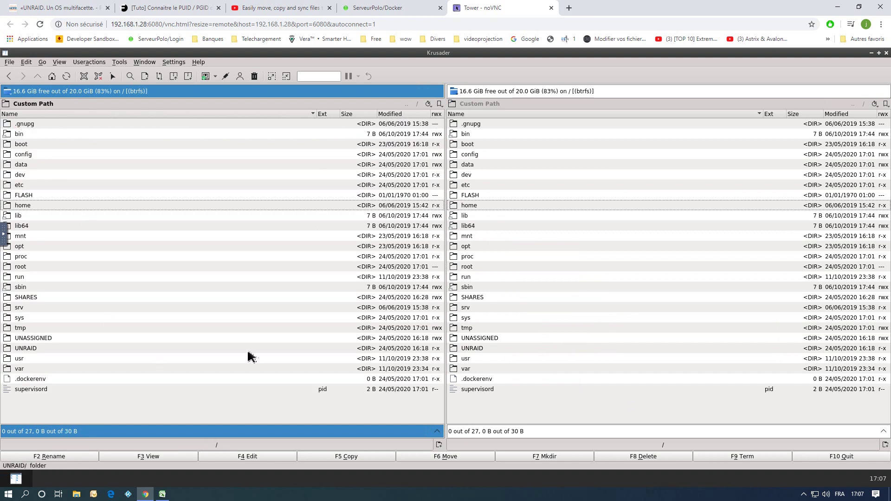
pyautogui.doubleClick(26, 298)
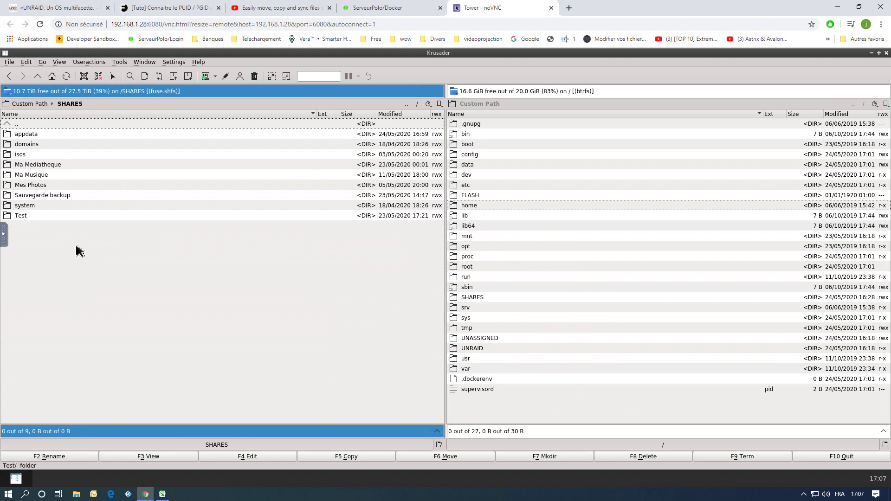
# Visit UNASSIGNED on the right, return to root, and try opening FLASH, which fails.
pyautogui.doubleClick(480, 338)
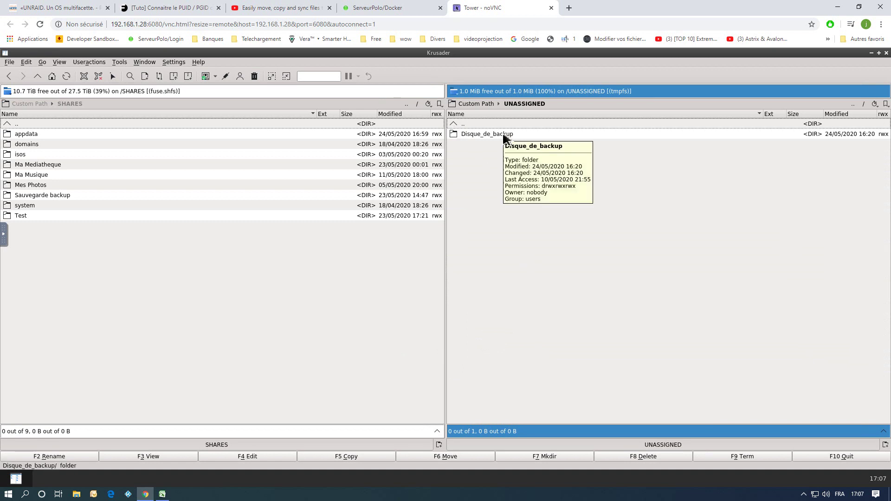
pyautogui.doubleClick(465, 124)
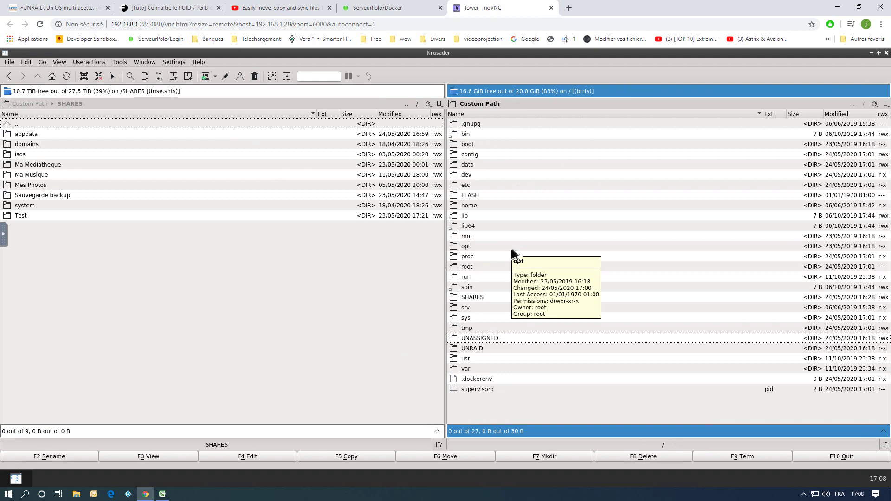
pyautogui.doubleClick(470, 197)
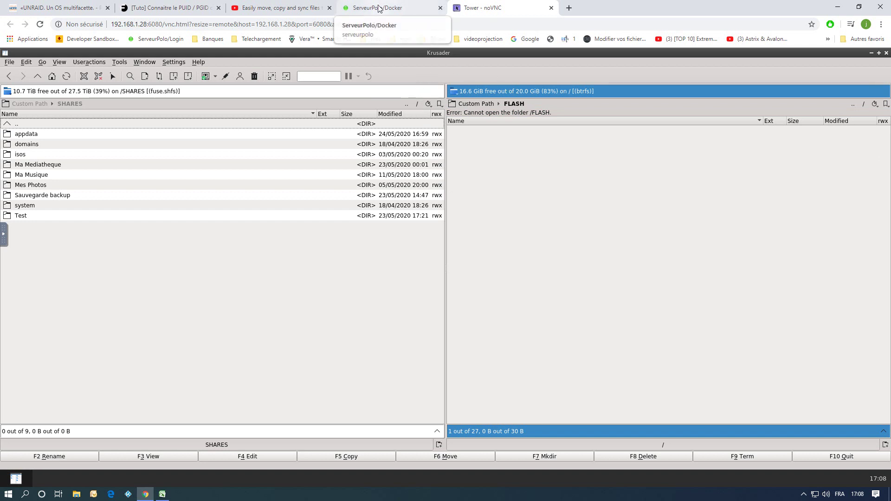
# Quit Krusader, close its noVNC tab, and open binhex-krusader's Edit page to view its keys.
pyautogui.click(887, 53)
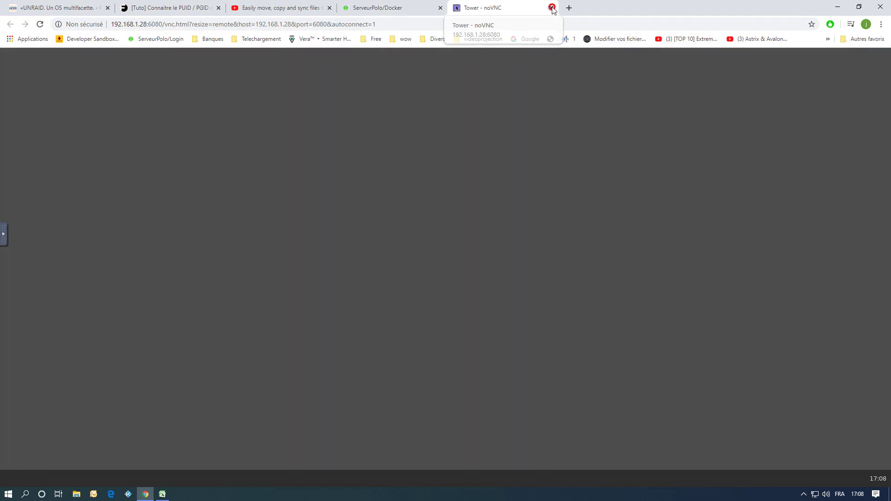
pyautogui.click(551, 7)
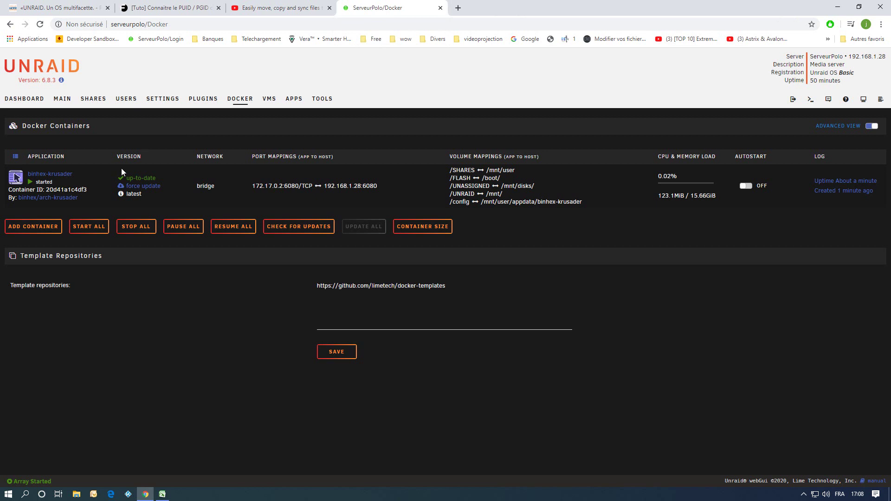
pyautogui.click(16, 177)
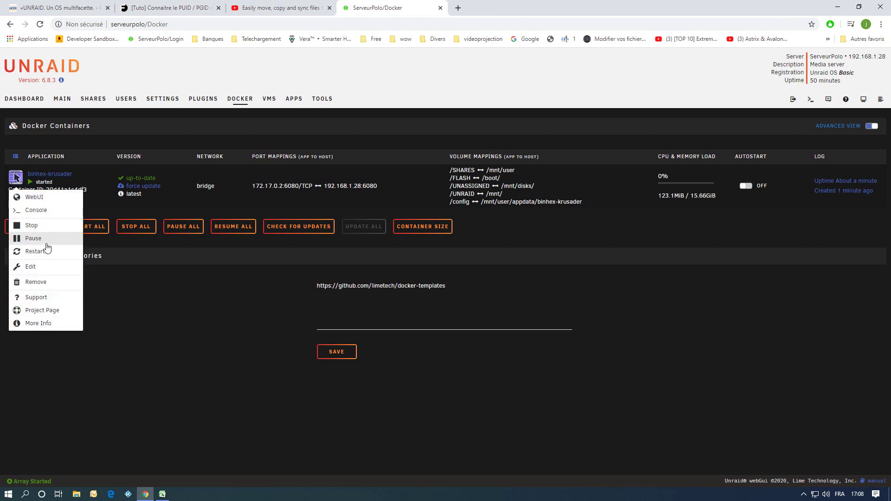
pyautogui.click(43, 268)
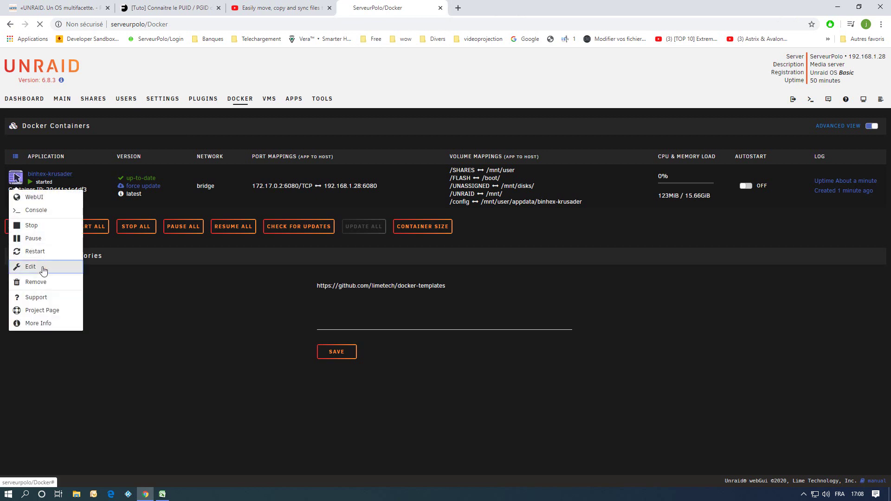
pyautogui.scroll(-4, 683, 286)
pyautogui.scroll(-2, 683, 286)
pyautogui.scroll(3, 682, 285)
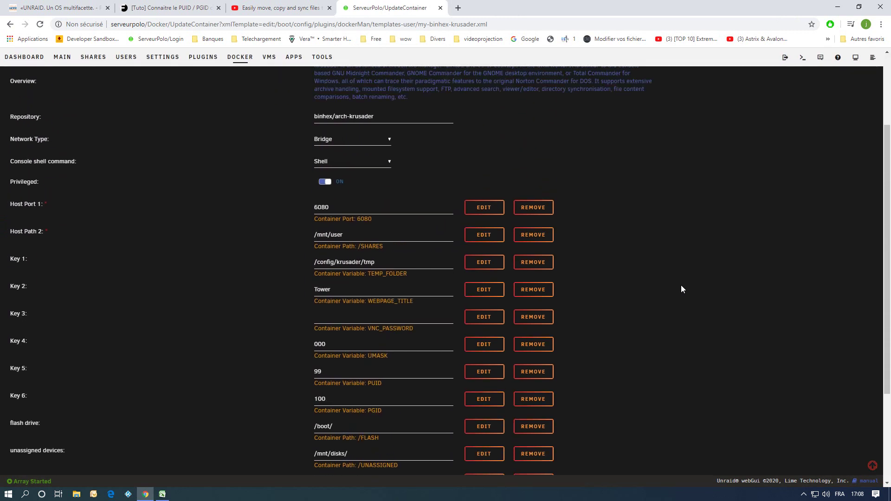
pyautogui.scroll(-3, 681, 286)
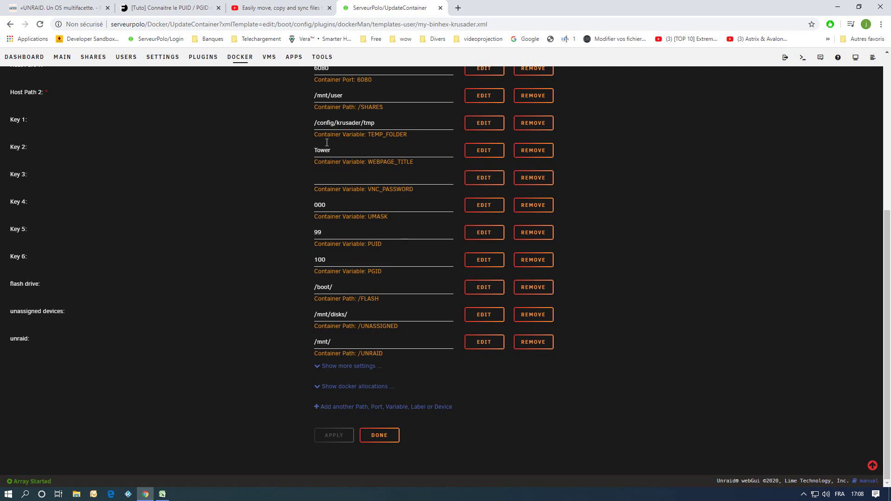
pyautogui.click(176, 9)
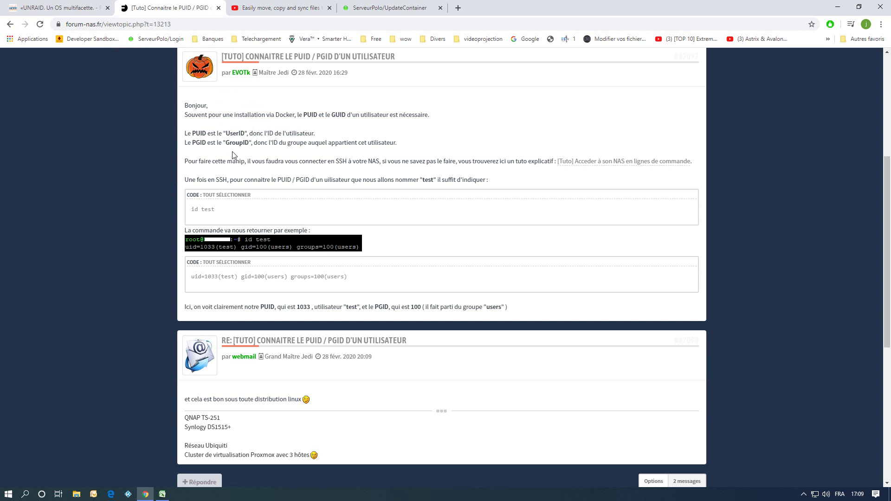
pyautogui.click(395, 11)
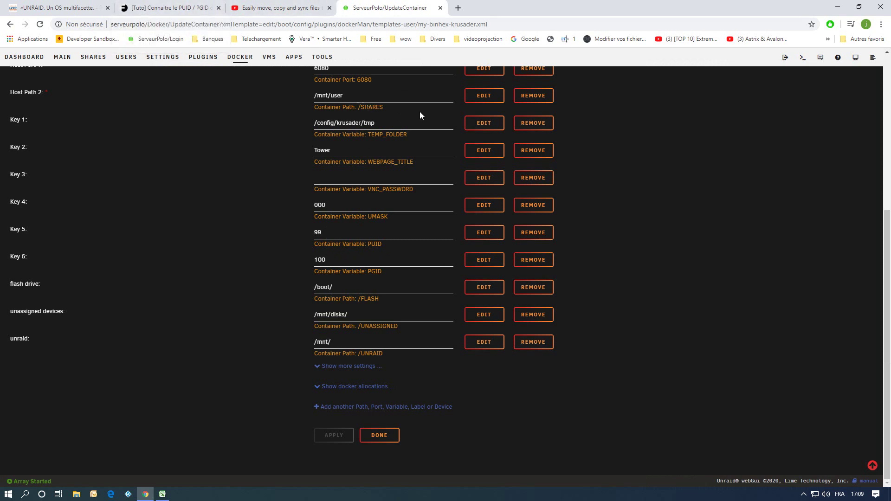
pyautogui.click(801, 59)
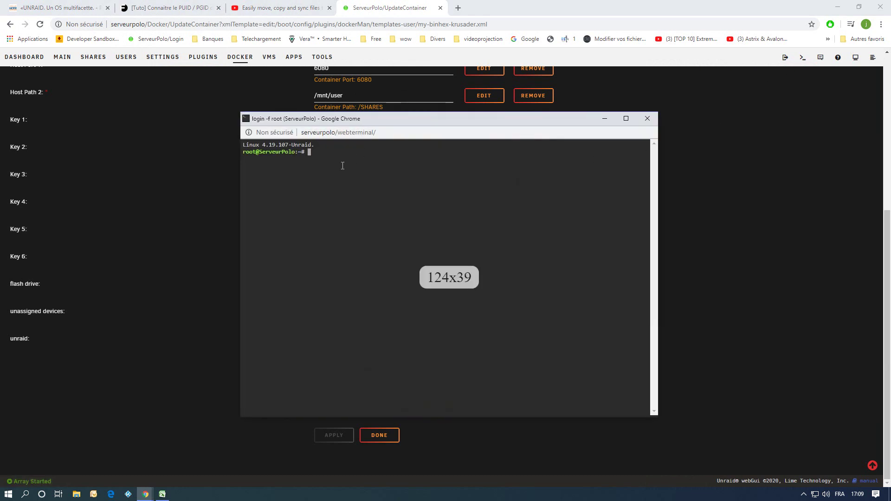
pyautogui.write('id')
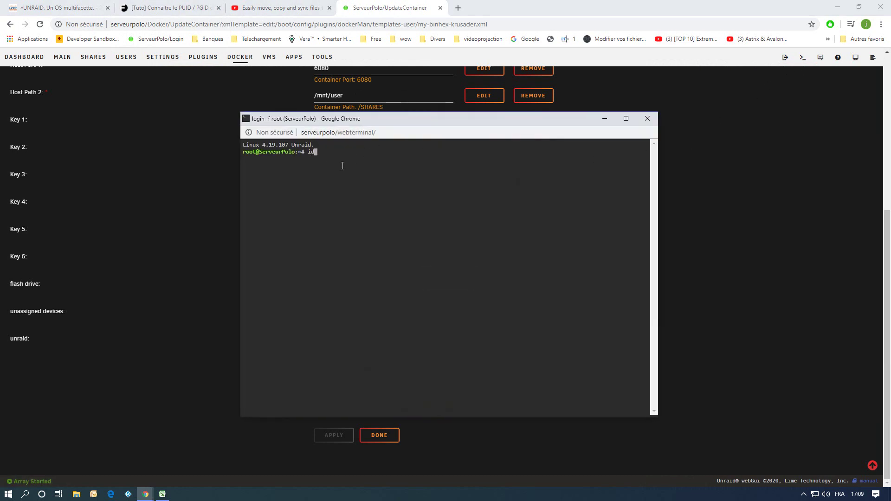
pyautogui.press('Return')
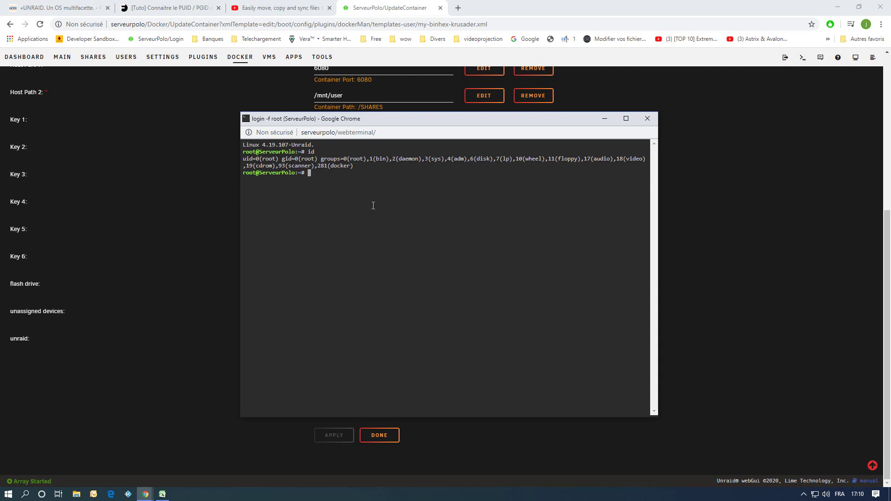
pyautogui.write('id toto')
pyautogui.press('Return')
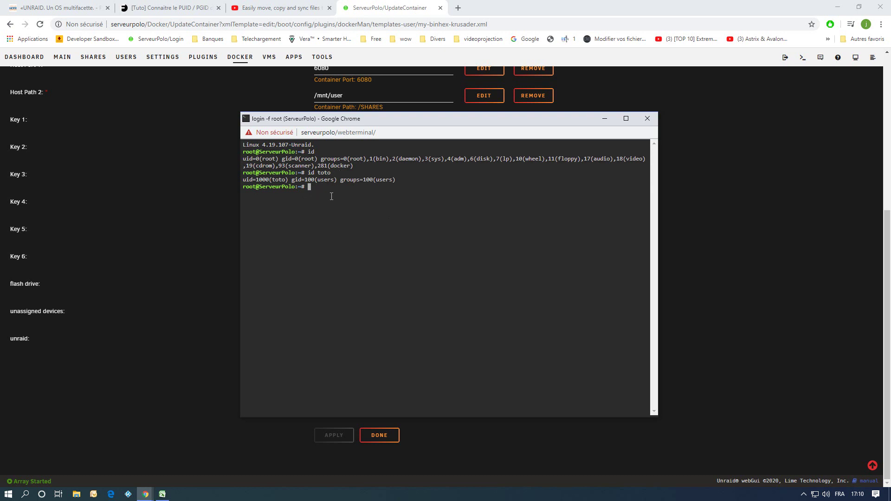
pyautogui.write('id root')
pyautogui.press('Return')
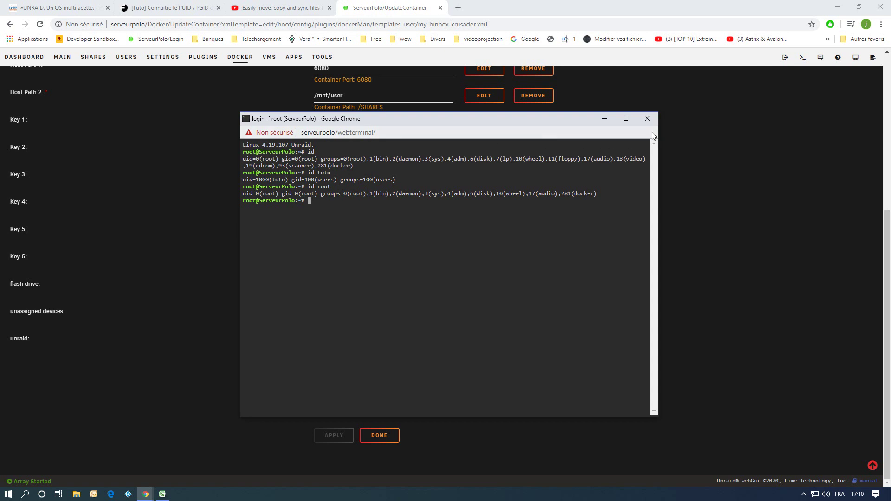
pyautogui.click(647, 118)
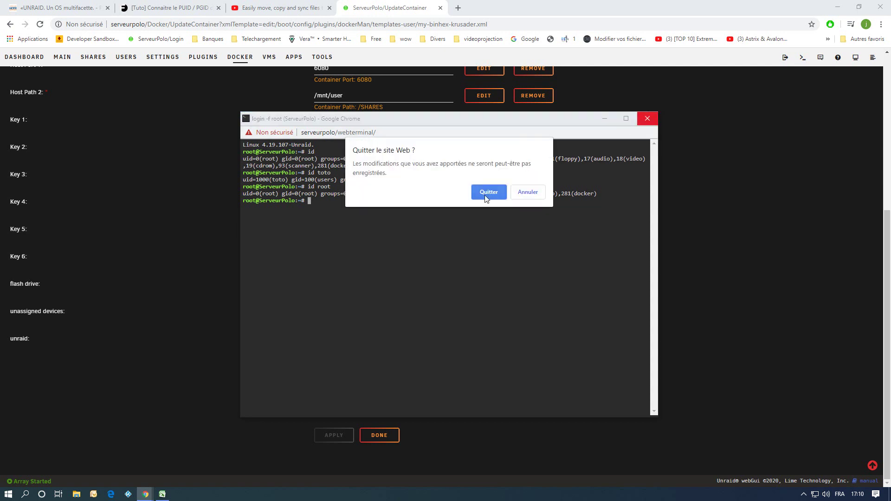
pyautogui.click(485, 197)
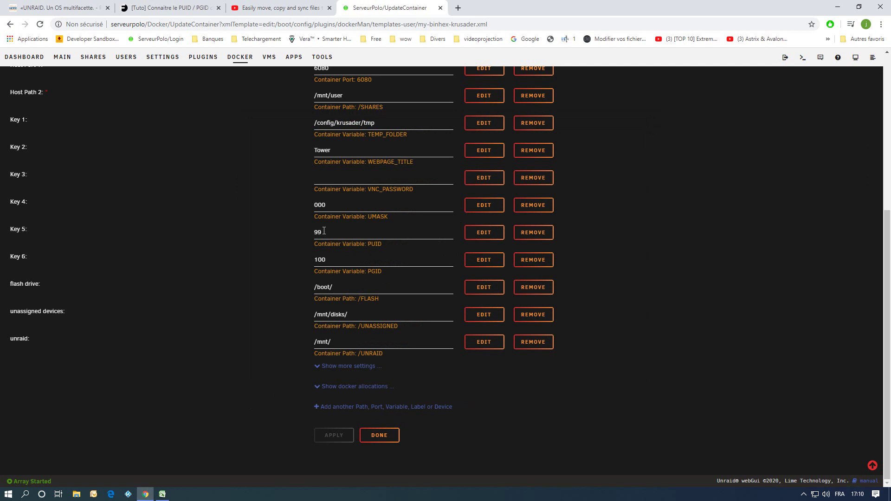
# Run 'id nobody' in the Unraid web terminal, then close the terminal.
pyautogui.click(802, 58)
pyautogui.moveTo(407, 120); pyautogui.dragTo(585, 121)
pyautogui.write('id nobody')
pyautogui.press('Return')
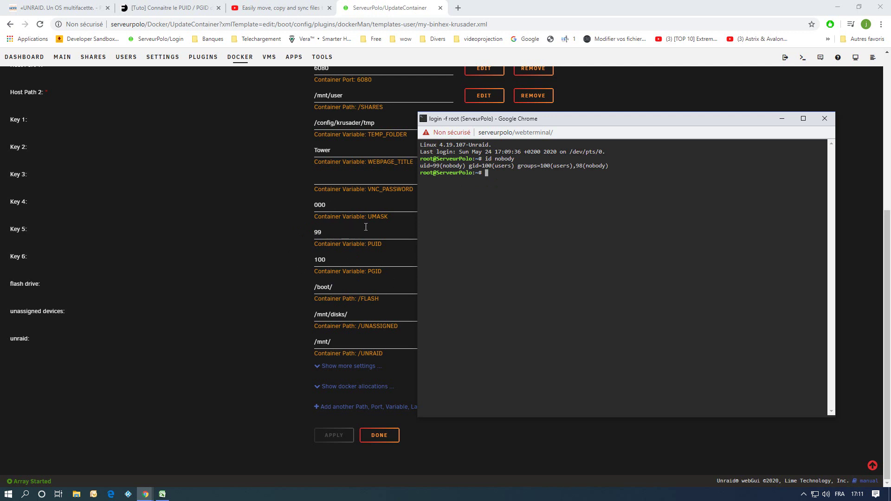
pyautogui.click(824, 118)
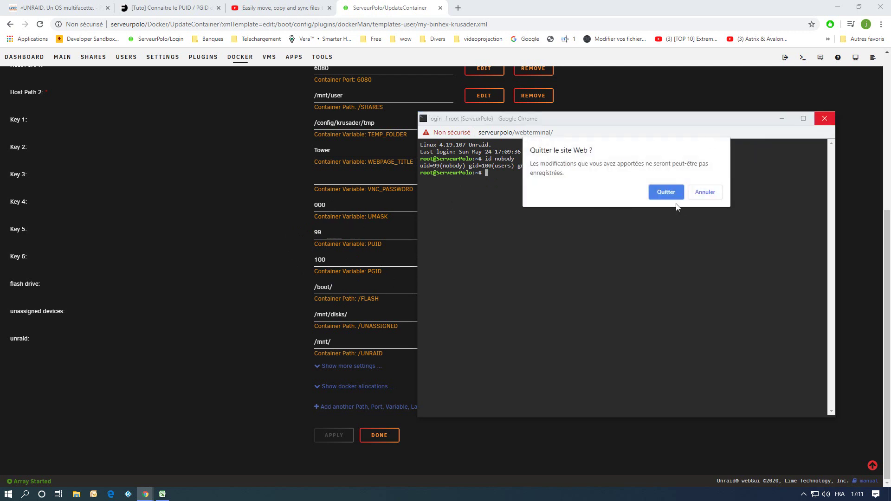
pyautogui.click(671, 190)
# Replace the PUID value 99 with 0 and apply the container update.
pyautogui.moveTo(324, 232); pyautogui.dragTo(303, 263)
pyautogui.write('0')
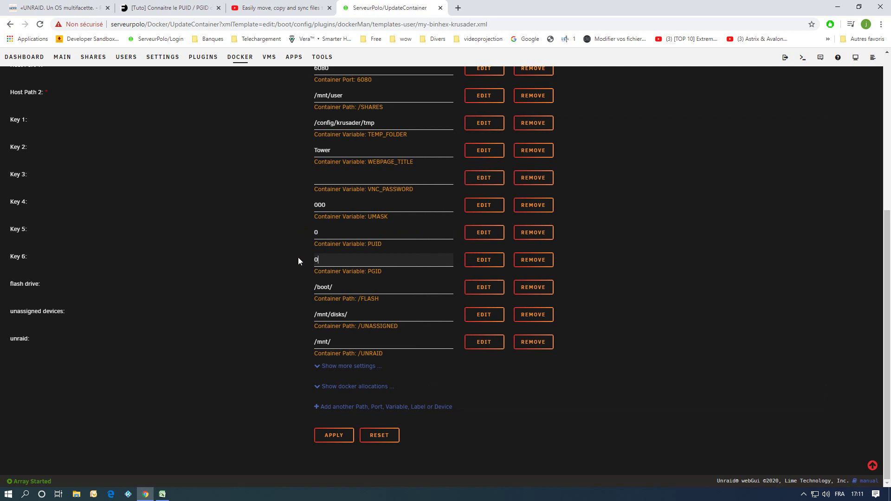
pyautogui.click(346, 437)
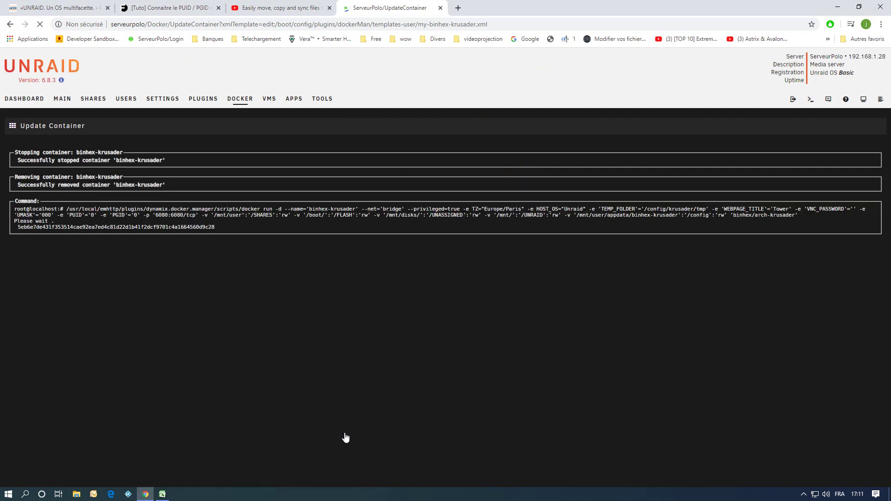
pyautogui.click(444, 254)
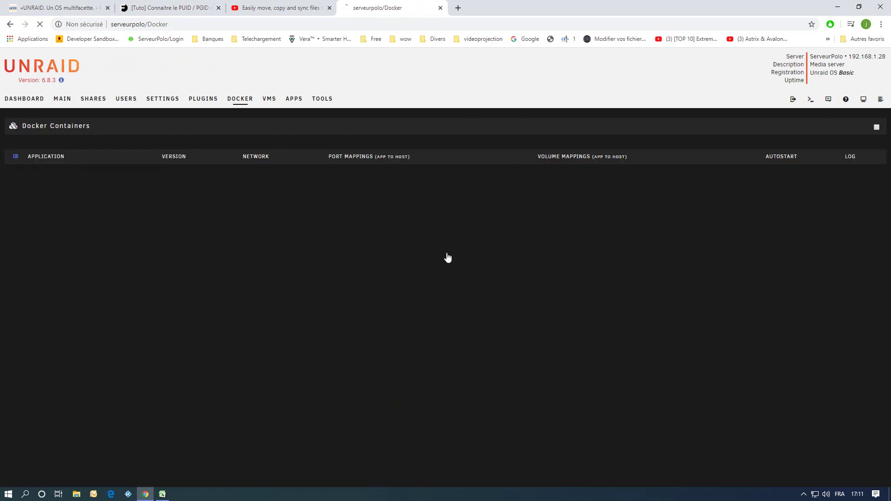
# Restart the binhex-krusader container and launch its Krusader WebUI.
pyautogui.click(15, 177)
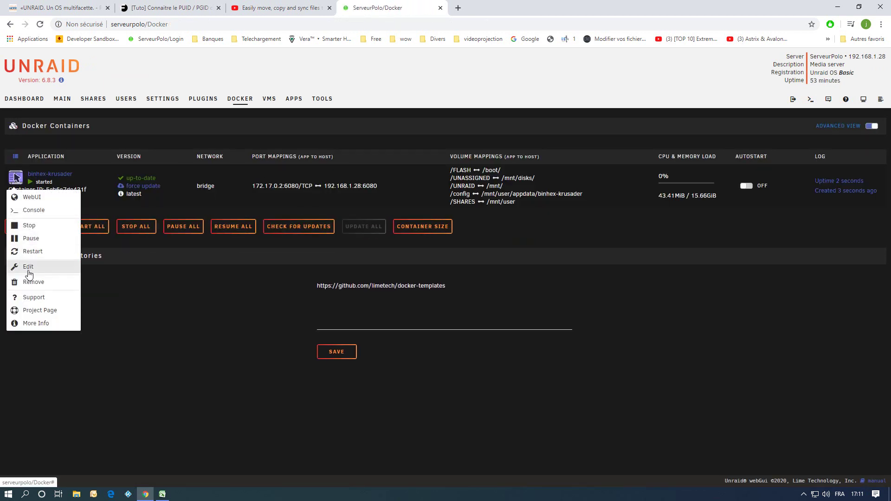
pyautogui.click(28, 254)
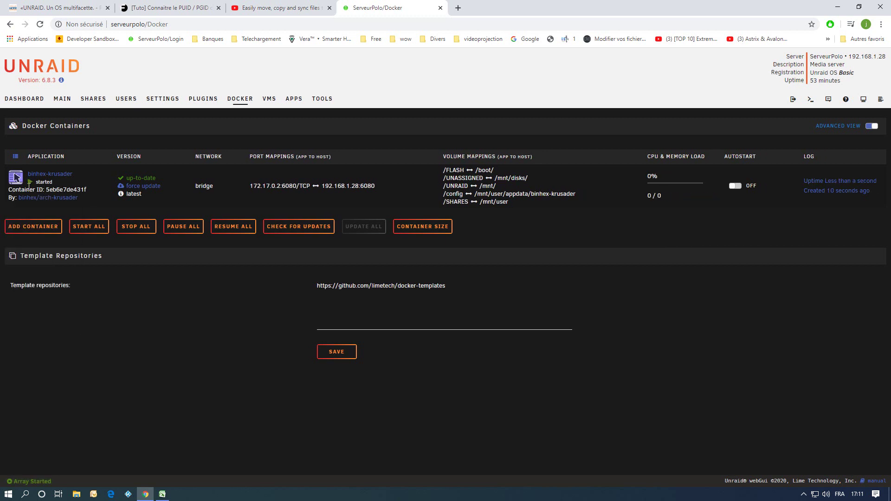
pyautogui.click(14, 180)
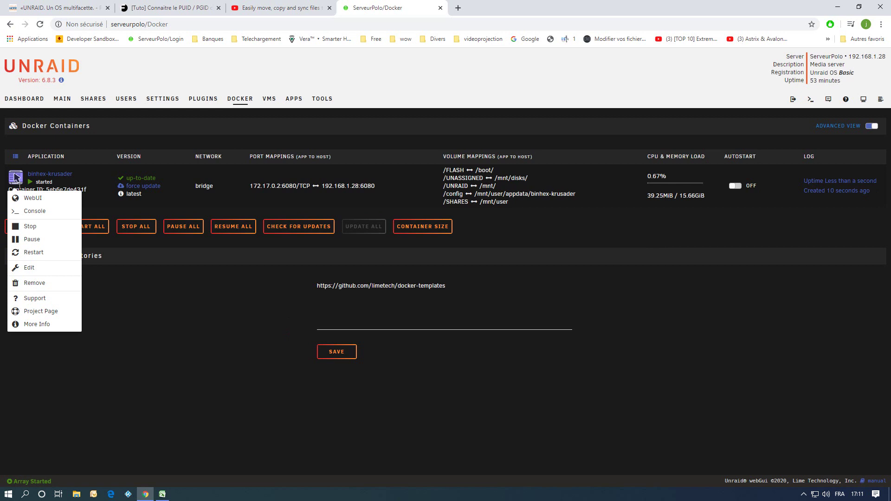
pyautogui.click(27, 198)
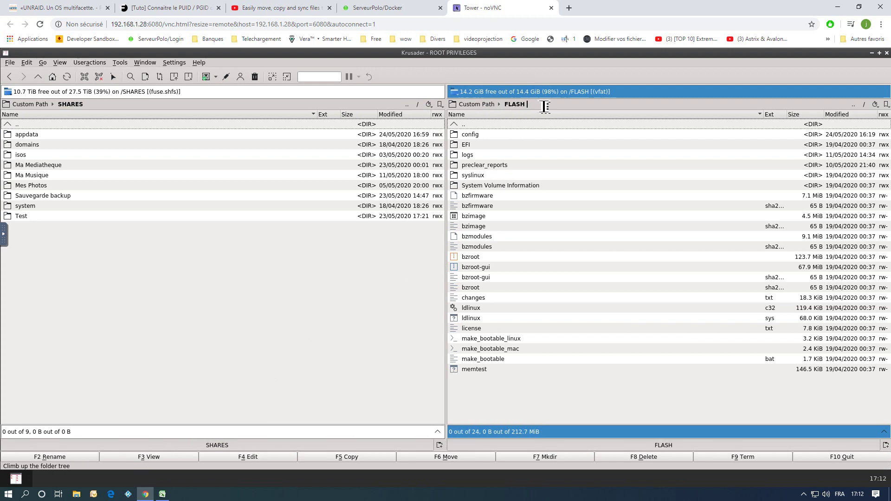
# Browse UNASSIGNED and FLASH in the right panel, then return to root and select FLASH.
pyautogui.doubleClick(463, 125)
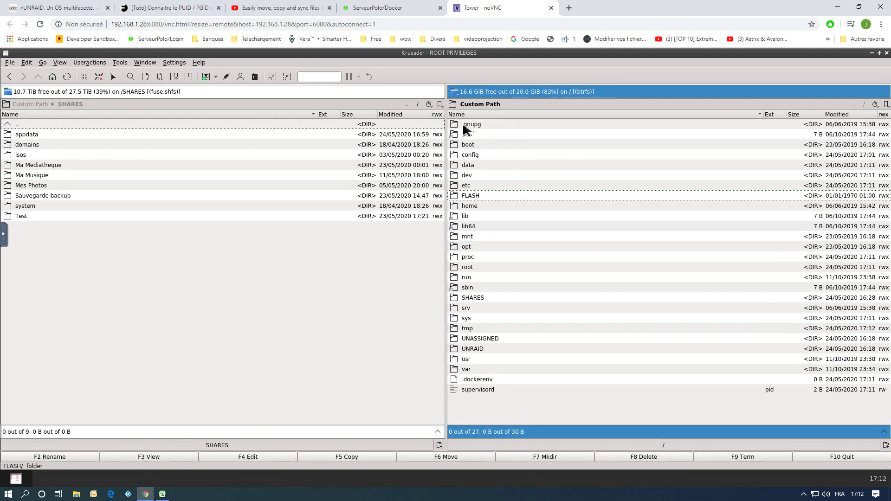
pyautogui.doubleClick(478, 339)
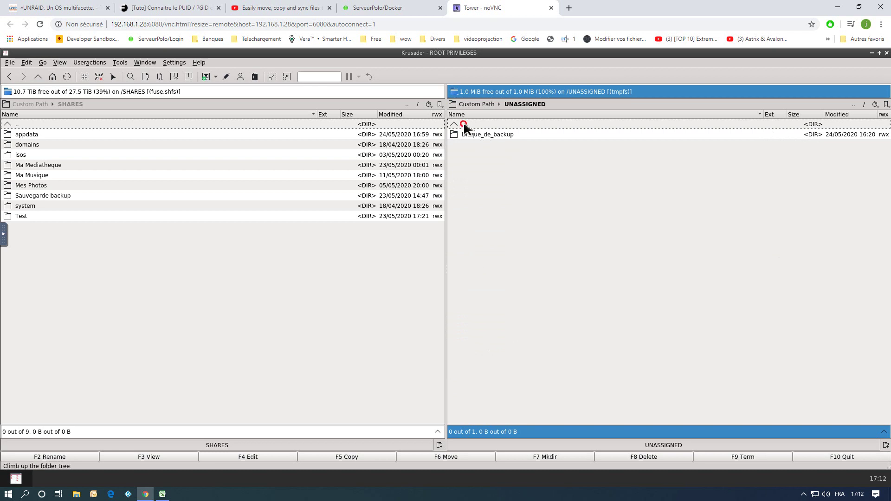
pyautogui.doubleClick(463, 123)
pyautogui.doubleClick(465, 195)
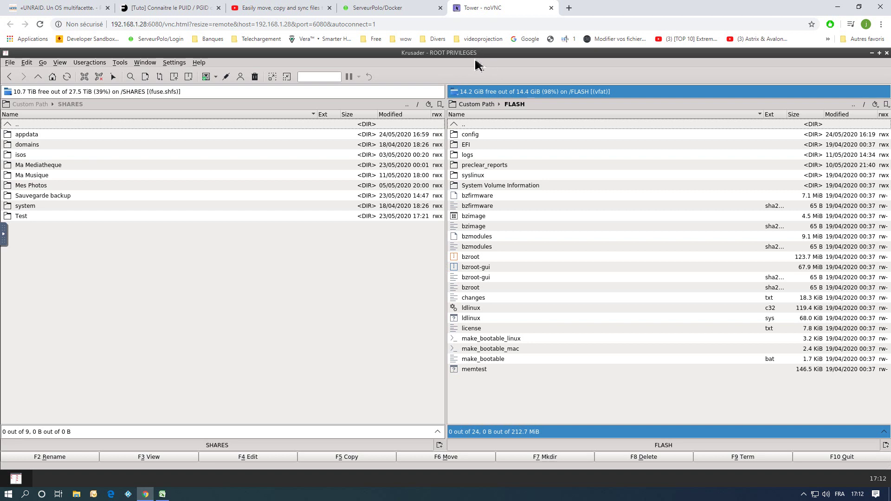
pyautogui.click(466, 124)
pyautogui.click(465, 124)
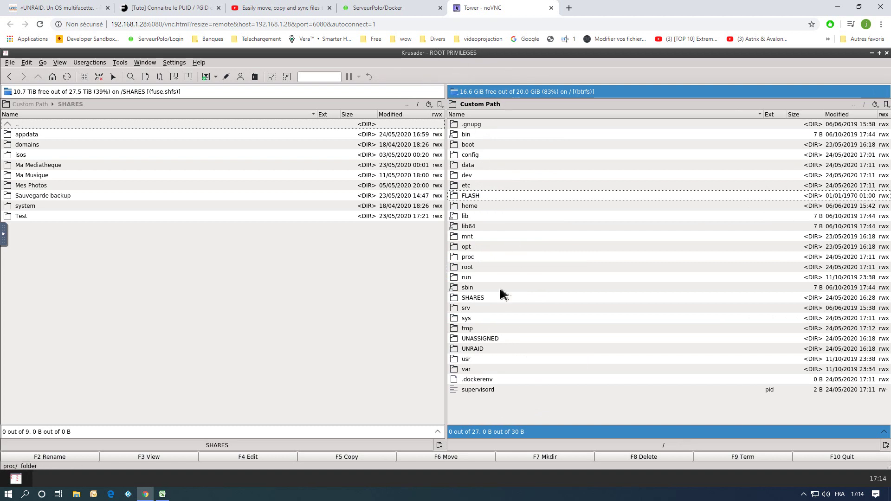
pyautogui.moveTo(486, 338)
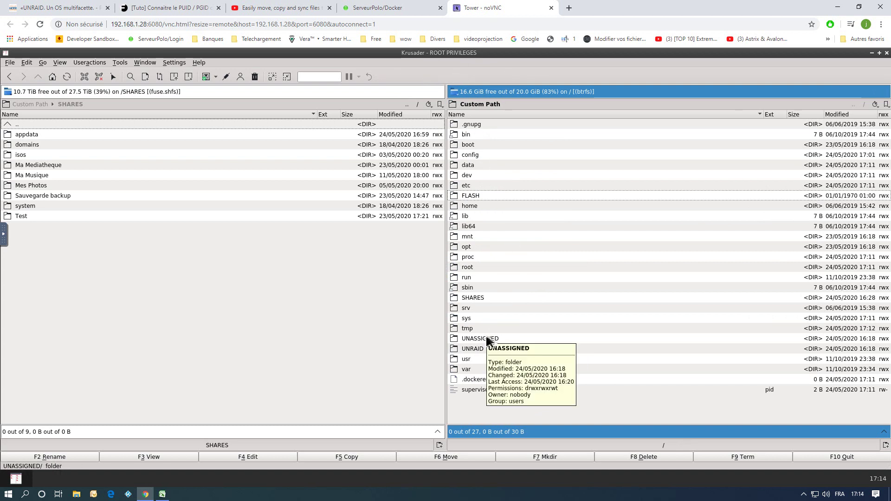
pyautogui.click(482, 198)
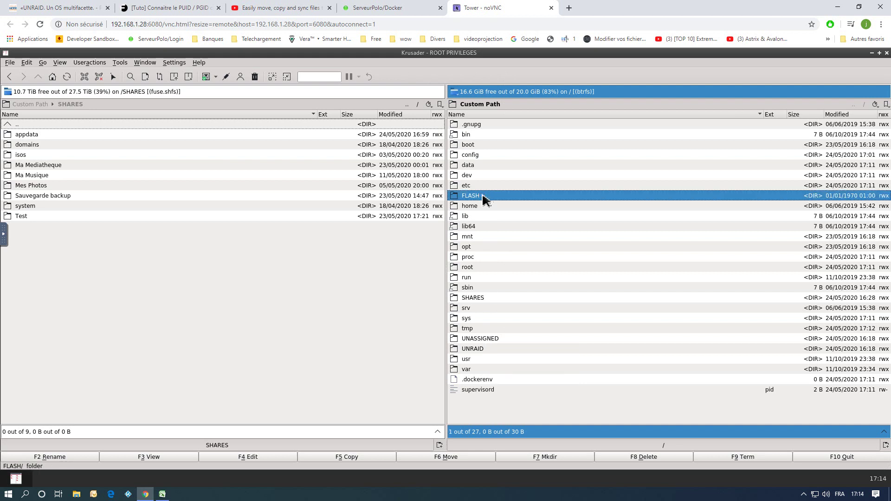
# Cancel a bookmark started for the root folder and open the FLASH folder instead.
pyautogui.click(887, 105)
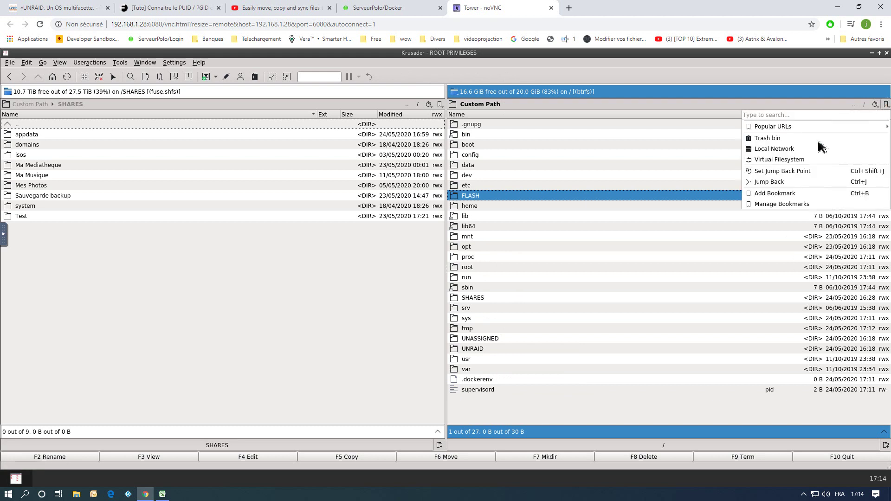
pyautogui.click(774, 194)
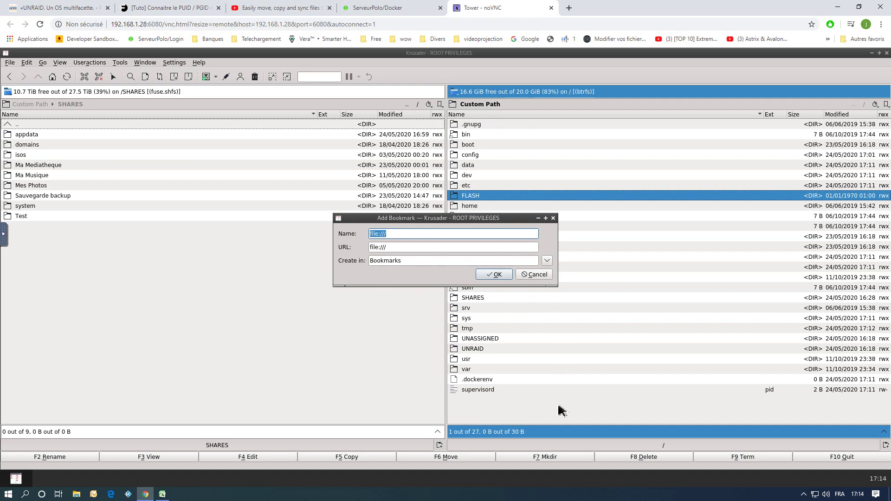
pyautogui.click(536, 275)
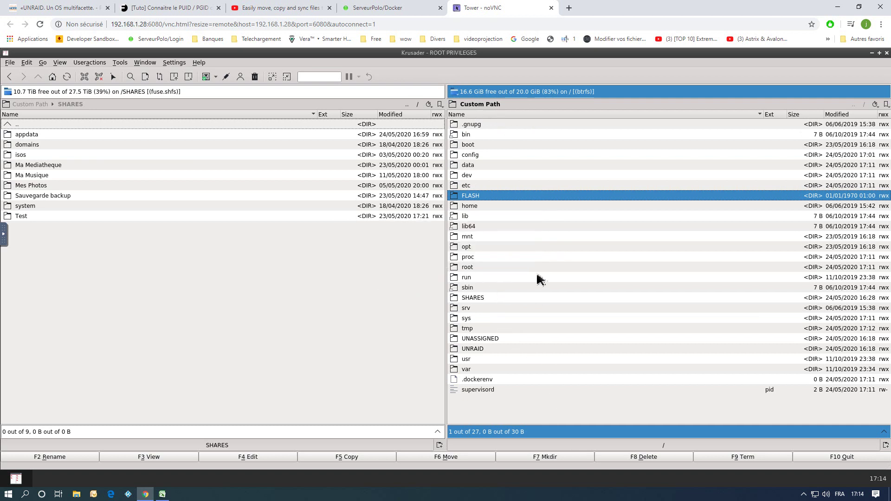
pyautogui.doubleClick(469, 197)
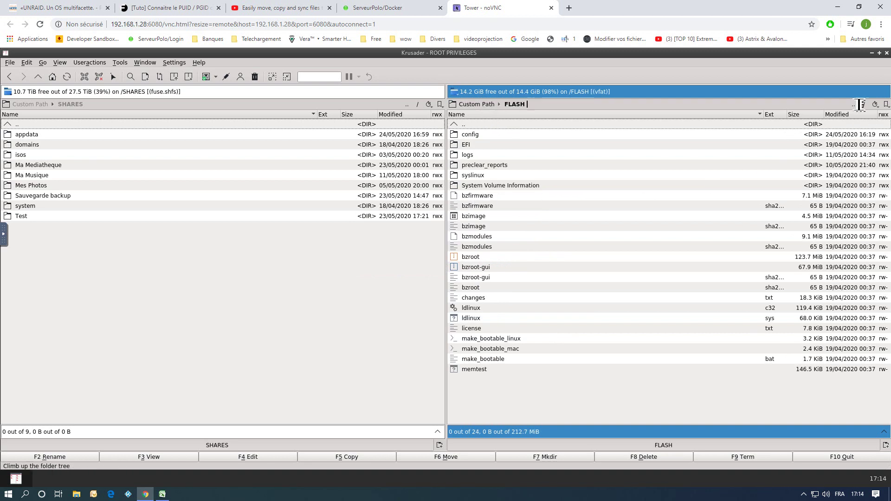
# Bookmark the FLASH folder under the name FLASH.
pyautogui.click(886, 104)
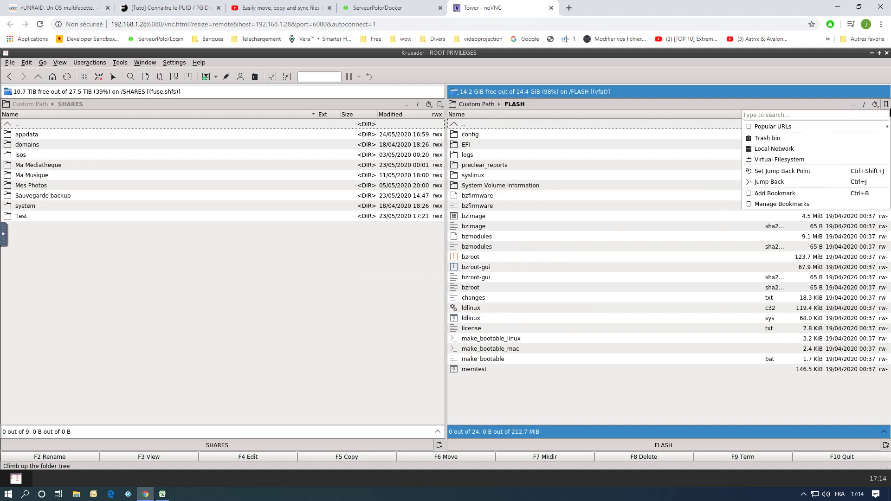
pyautogui.click(775, 194)
pyautogui.click(414, 235)
pyautogui.moveTo(367, 235); pyautogui.dragTo(364, 236)
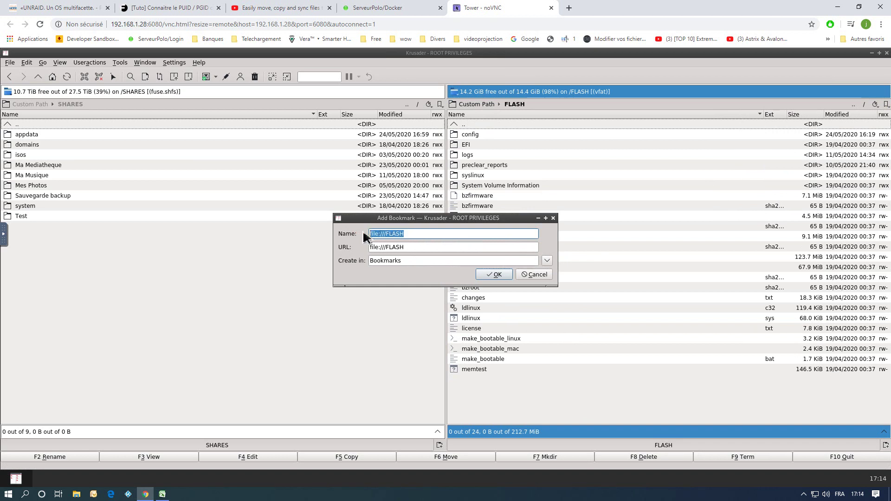
pyautogui.write('FL')
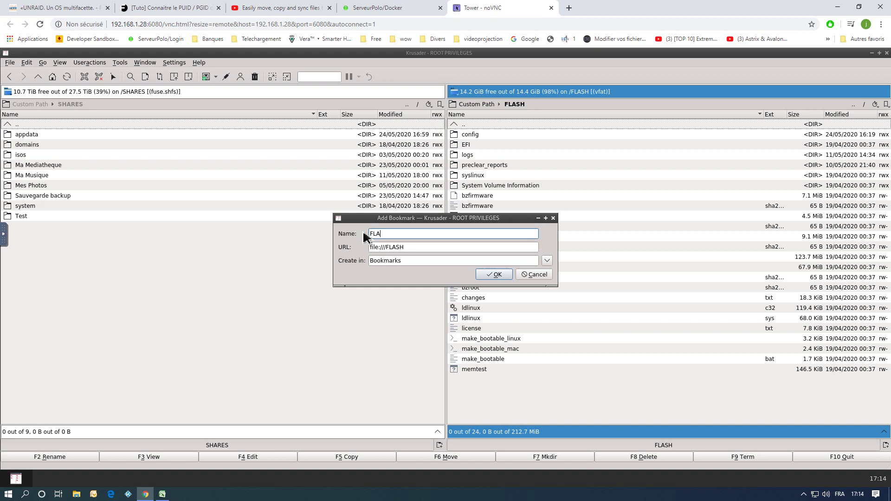
pyautogui.click(495, 274)
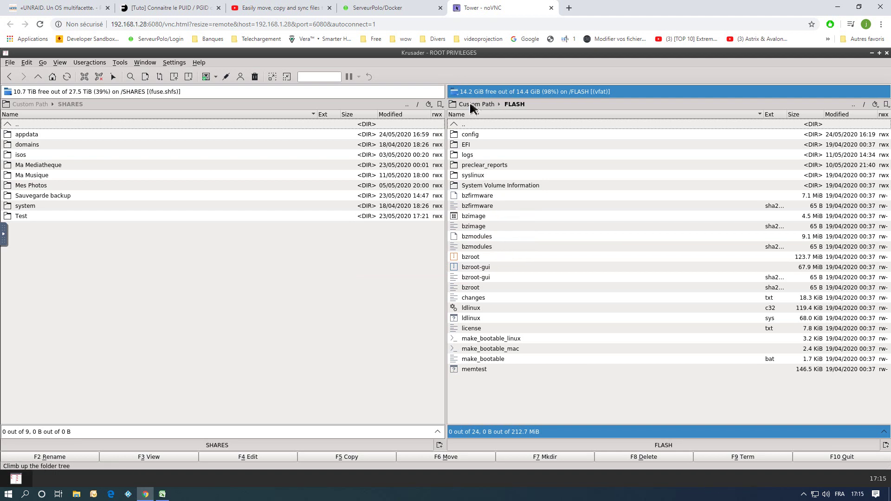
# Bookmark the SHARES folder as SHARES, removing the file:/// prefix from the name.
pyautogui.doubleClick(466, 125)
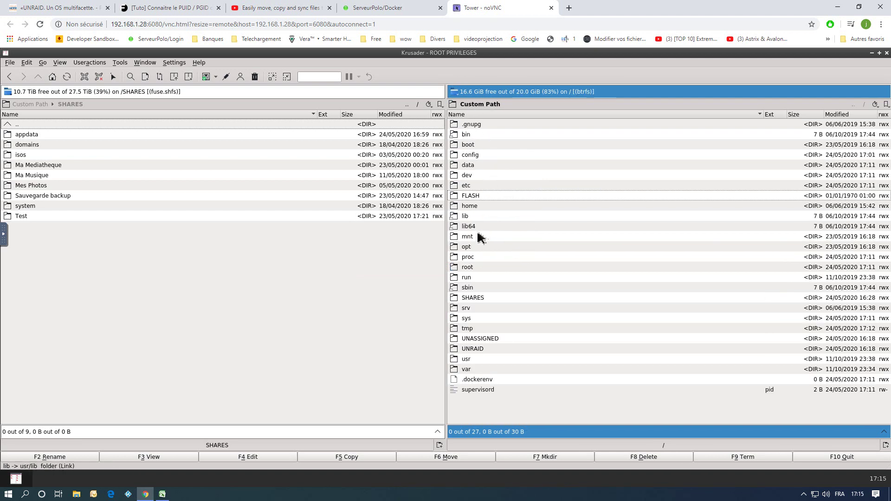
pyautogui.doubleClick(473, 298)
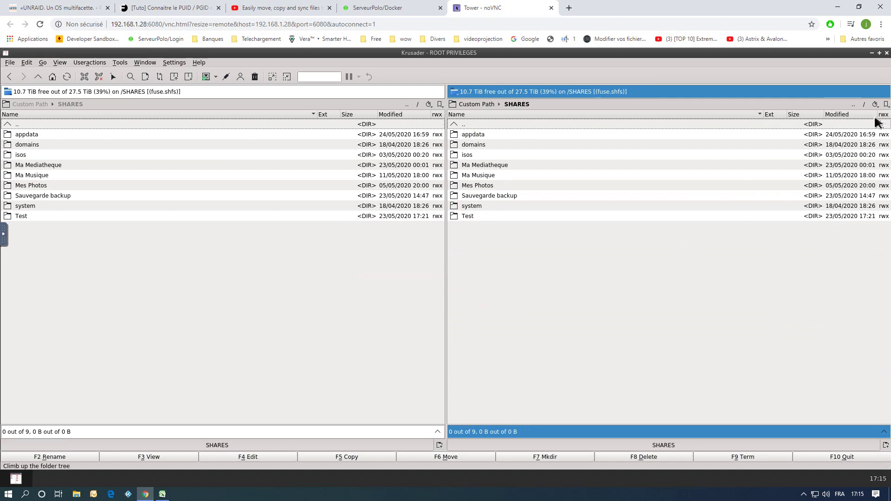
pyautogui.click(885, 105)
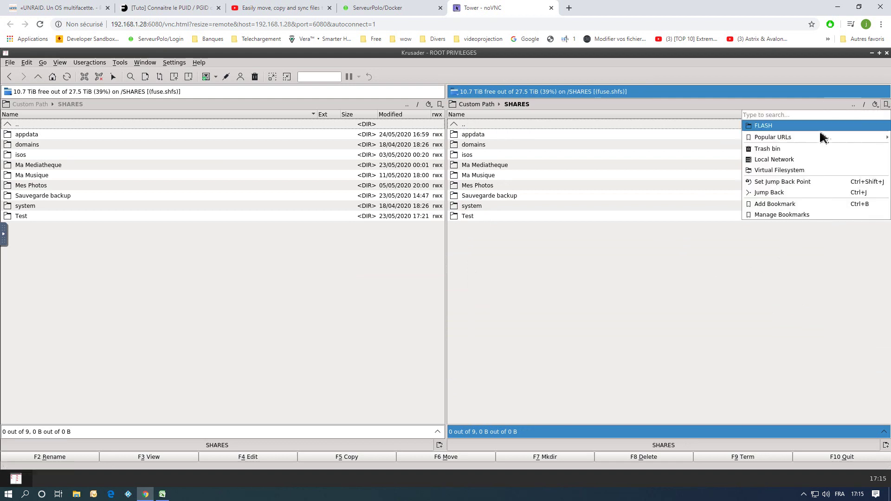
pyautogui.click(770, 206)
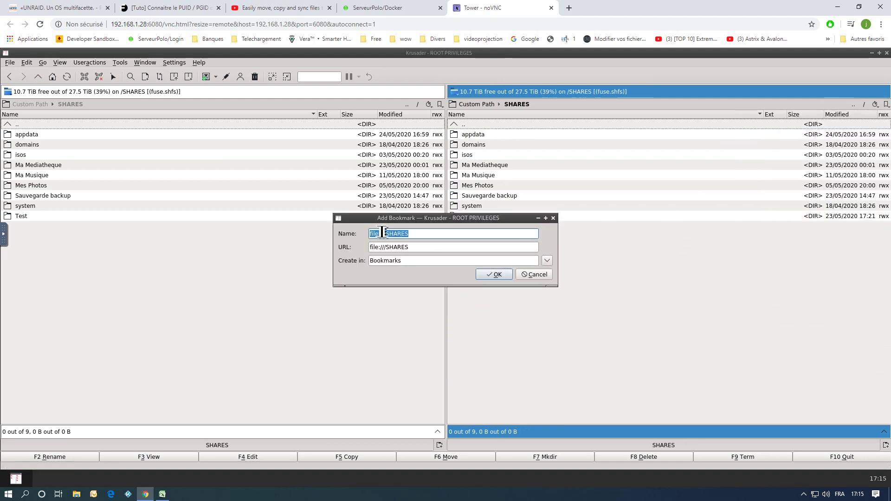
pyautogui.moveTo(386, 236); pyautogui.dragTo(362, 235)
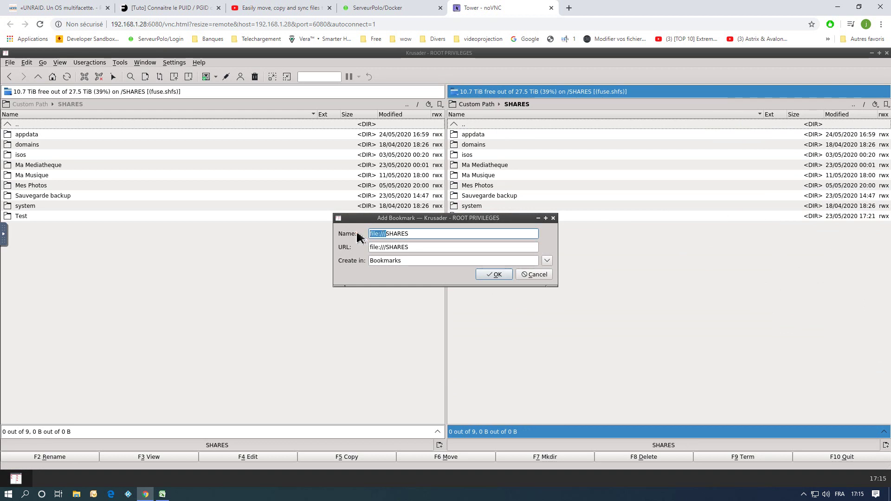
pyautogui.press('BackSpace')
pyautogui.click(496, 275)
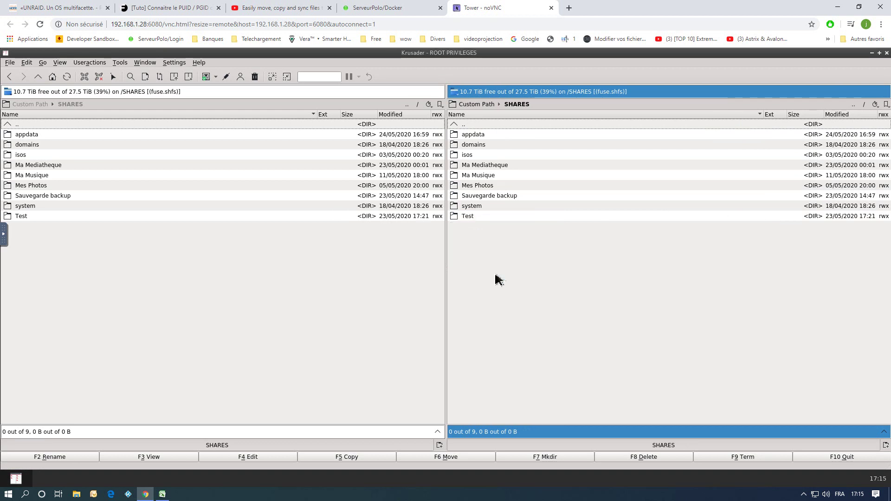
# Bookmark the UNASSIGNED folder as UNASSIGNED without the file:/// prefix.
pyautogui.doubleClick(462, 126)
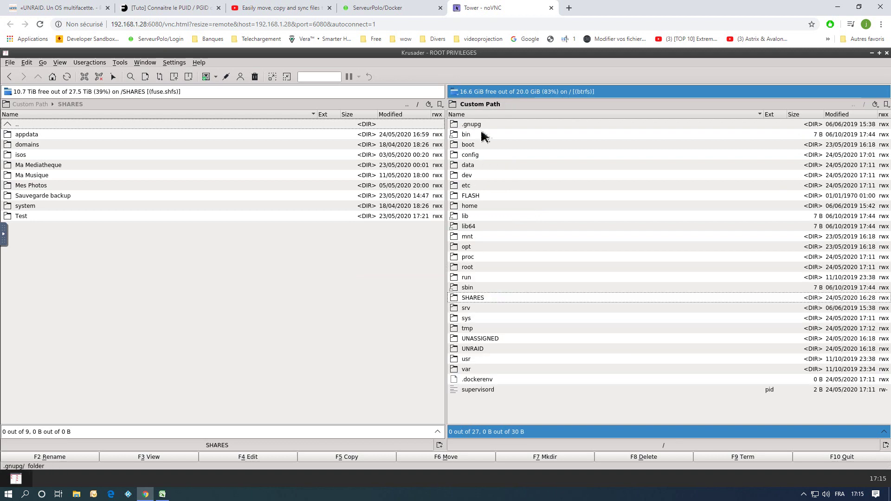
pyautogui.doubleClick(473, 338)
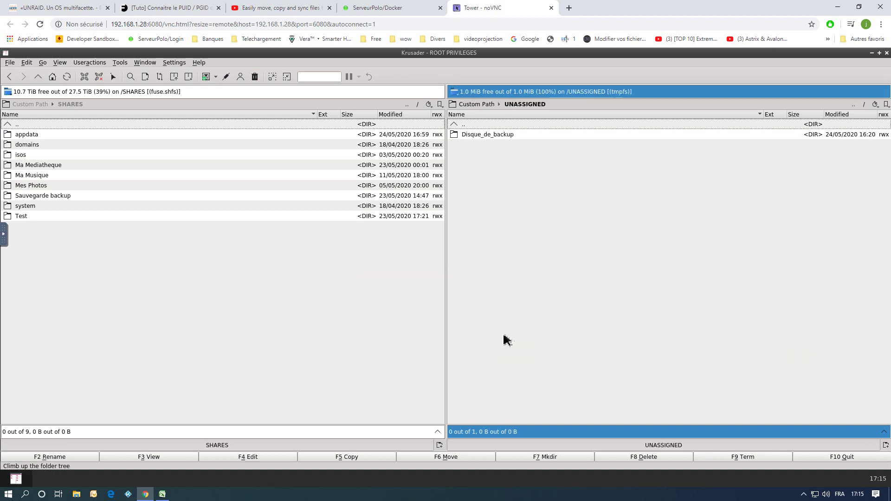
pyautogui.click(886, 106)
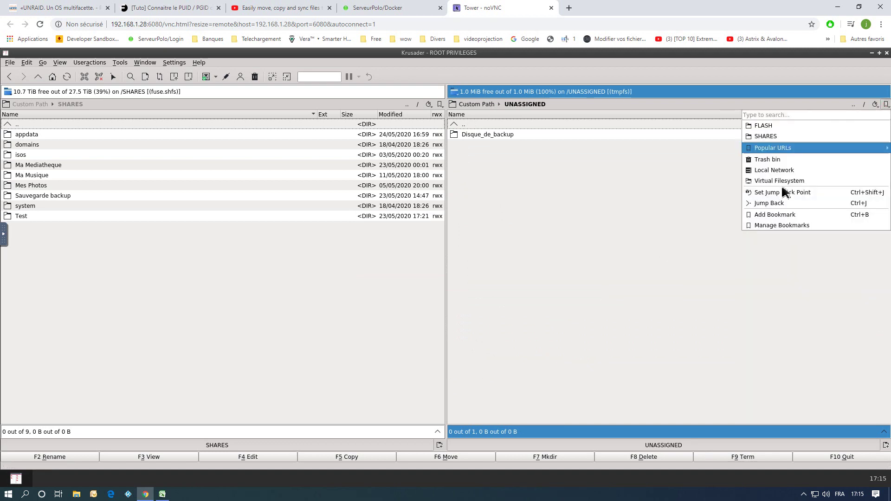
pyautogui.click(775, 216)
pyautogui.click(390, 235)
pyautogui.moveTo(385, 236); pyautogui.dragTo(360, 236)
pyautogui.press('BackSpace')
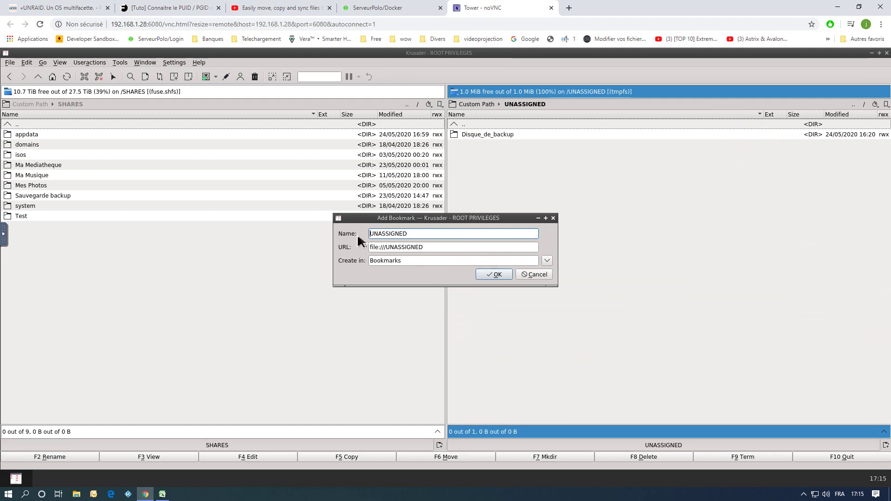
pyautogui.click(490, 272)
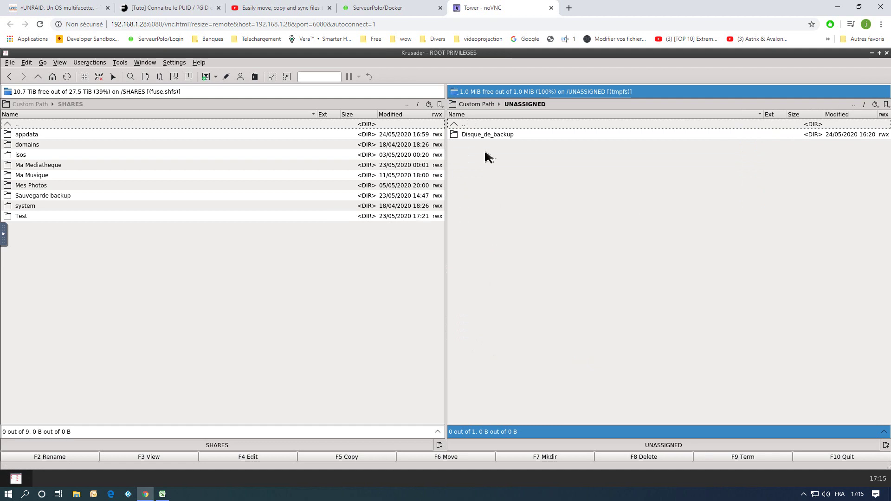
# Bookmark the /UNRAID folder as UNRAID without the file:/// prefix.
pyautogui.doubleClick(462, 124)
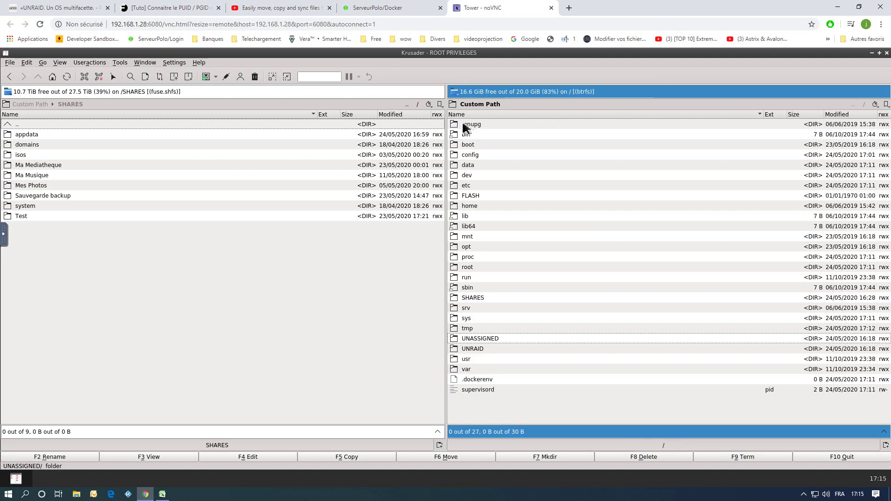
pyautogui.doubleClick(477, 353)
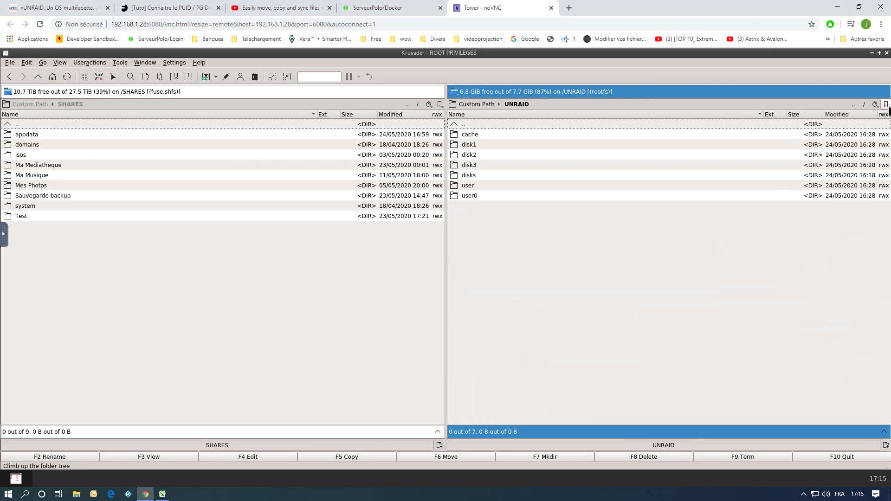
pyautogui.click(887, 105)
pyautogui.click(769, 226)
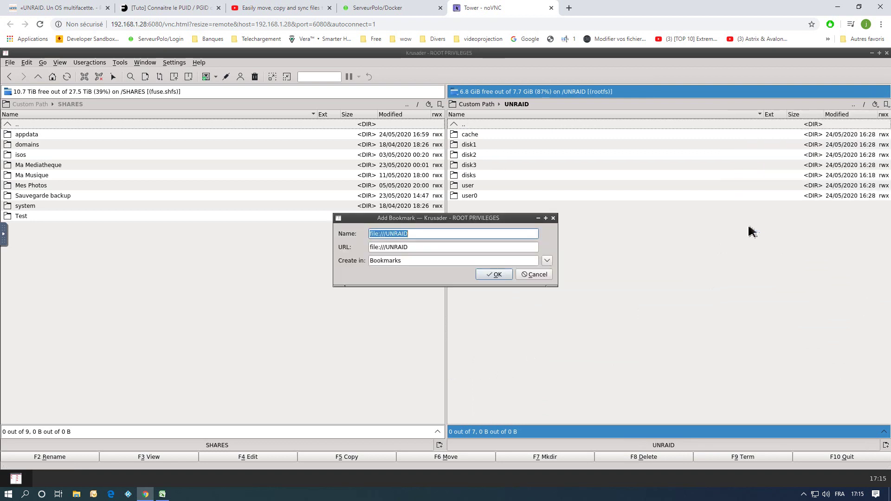
pyautogui.moveTo(391, 233); pyautogui.dragTo(370, 234)
pyautogui.press('BackSpace')
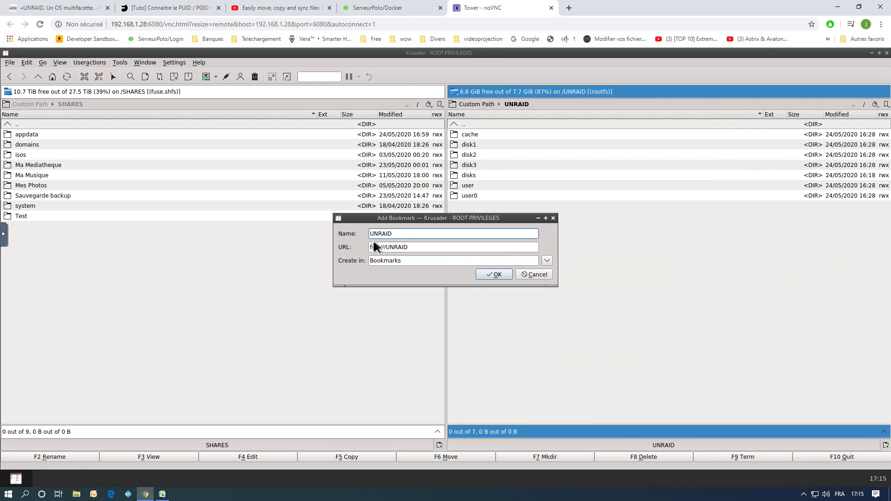
pyautogui.click(494, 274)
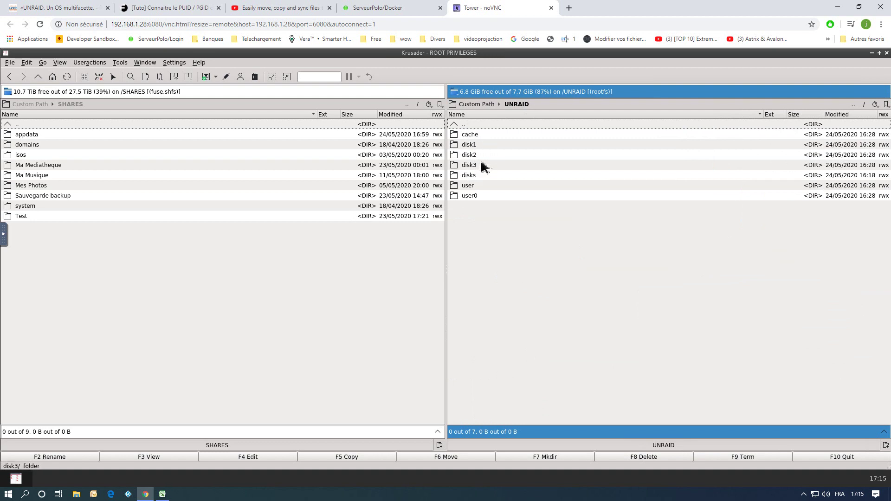
pyautogui.moveTo(483, 165)
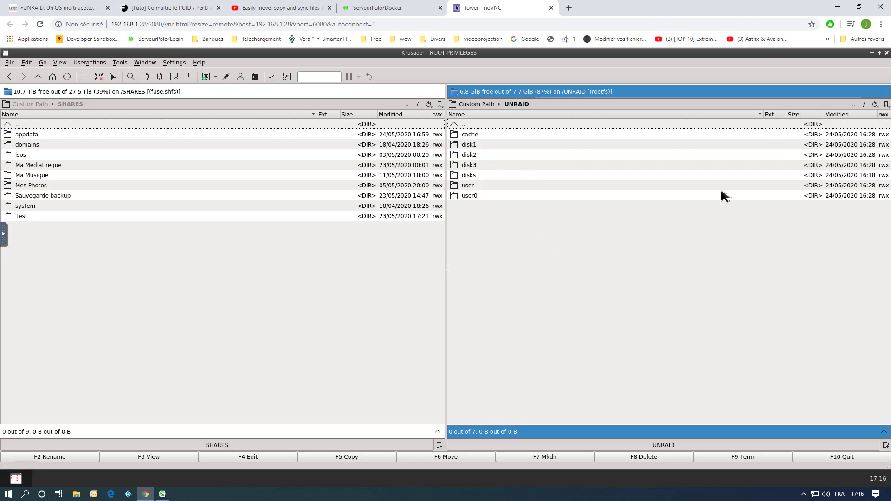
# Review the bookmarks in the bookmark manager and close it.
pyautogui.click(886, 104)
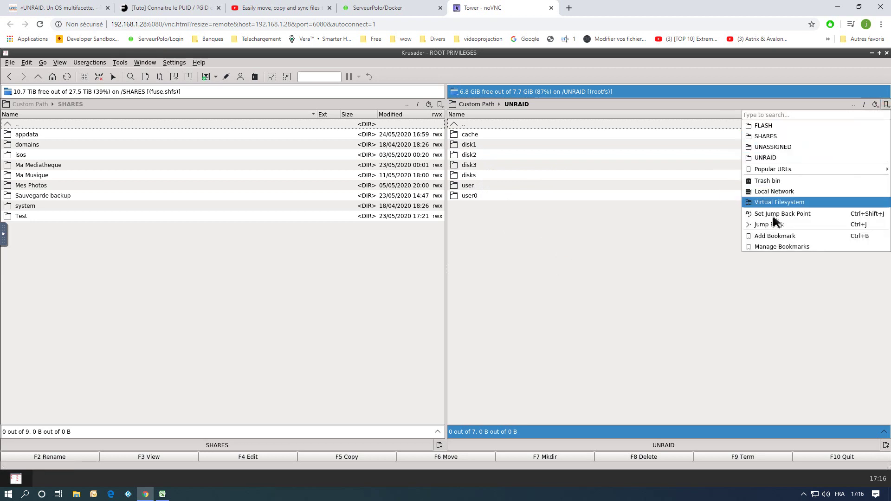
pyautogui.click(772, 247)
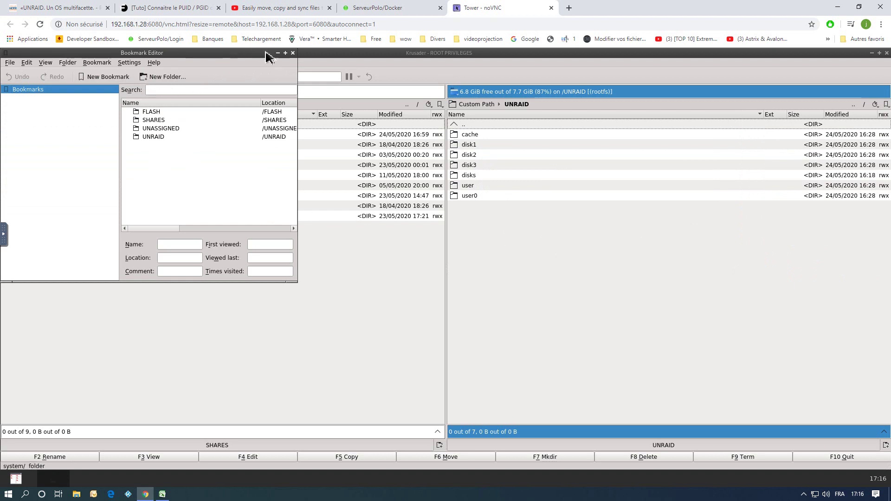
pyautogui.click(293, 52)
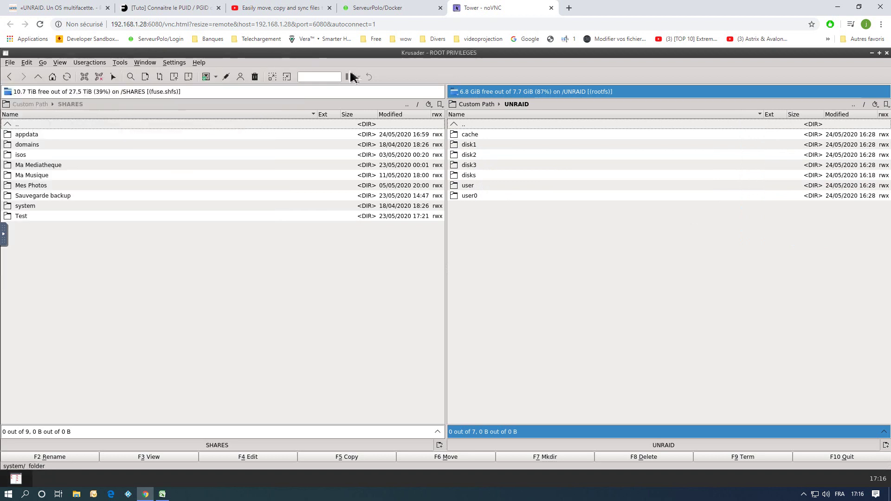
# Open Configure Toolbars and choose the Actions Toolbar for editing.
pyautogui.rightClick(439, 74)
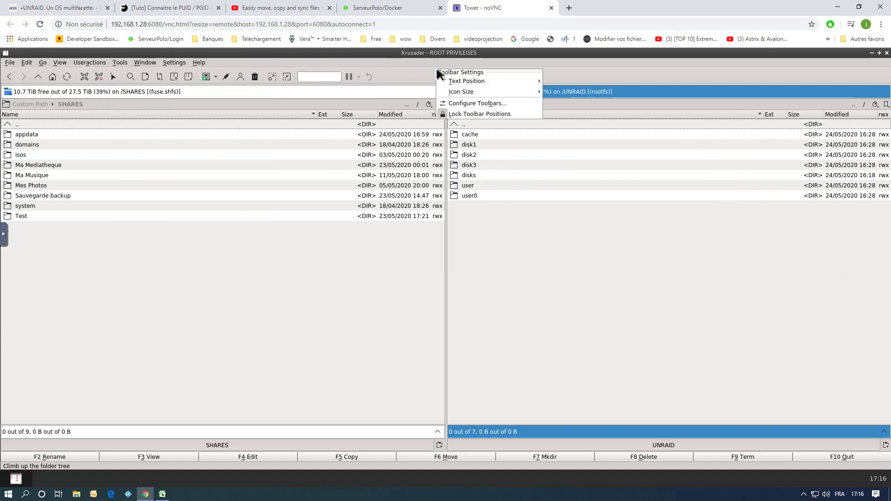
pyautogui.click(464, 103)
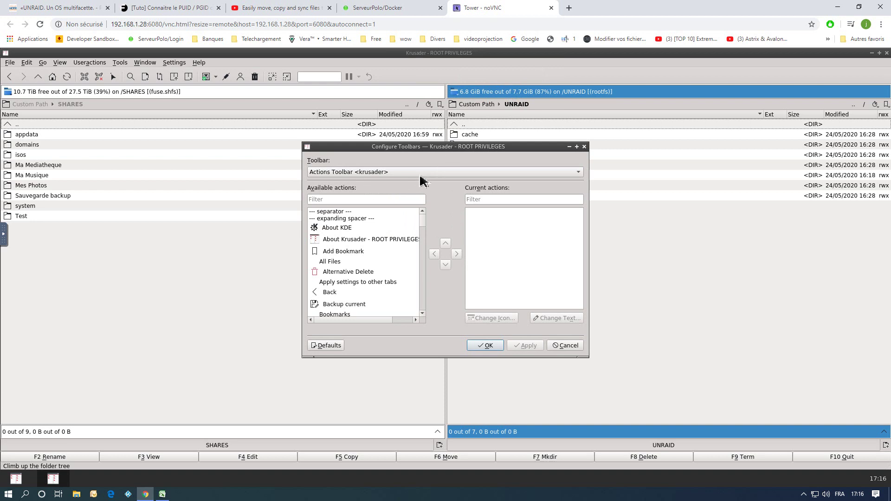
pyautogui.click(325, 174)
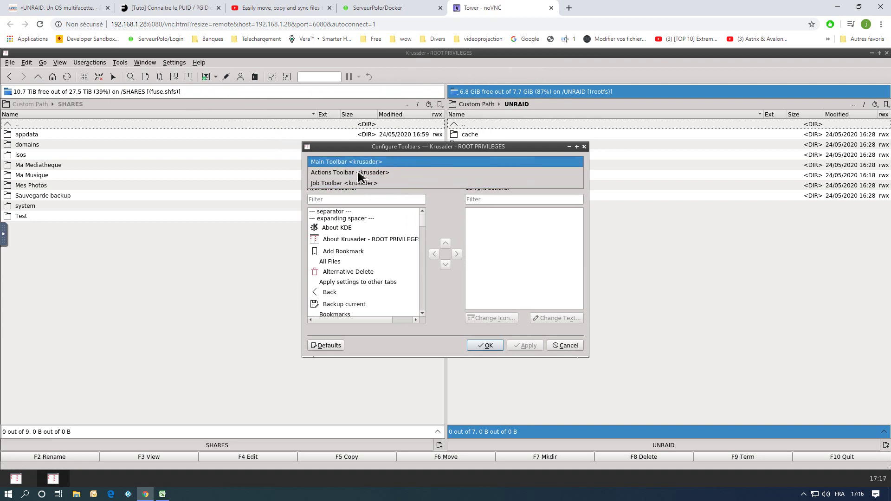
pyautogui.click(332, 173)
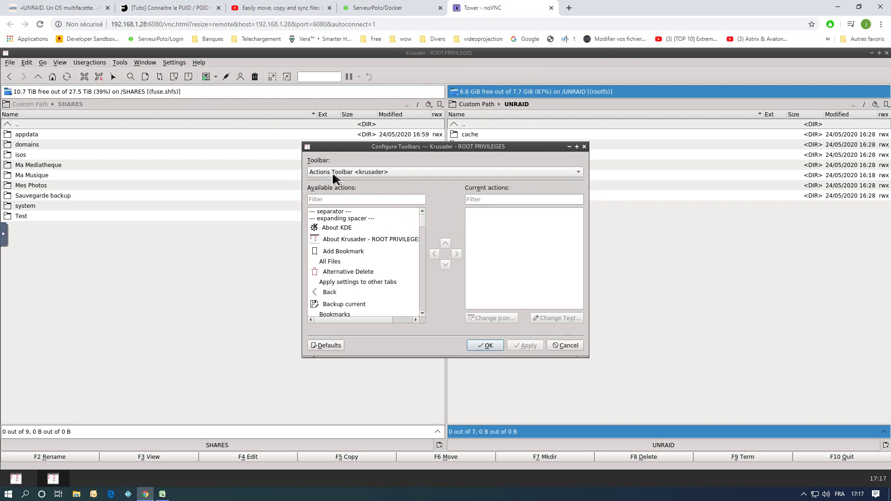
pyautogui.click(422, 314)
pyautogui.click(422, 313)
pyautogui.click(422, 313)
pyautogui.click(422, 313)
pyautogui.click(422, 313)
pyautogui.click(421, 313)
pyautogui.click(422, 313)
# Add the FLASH and SHARES bookmark actions to the toolbar's current actions.
pyautogui.scroll(-5, 370, 291)
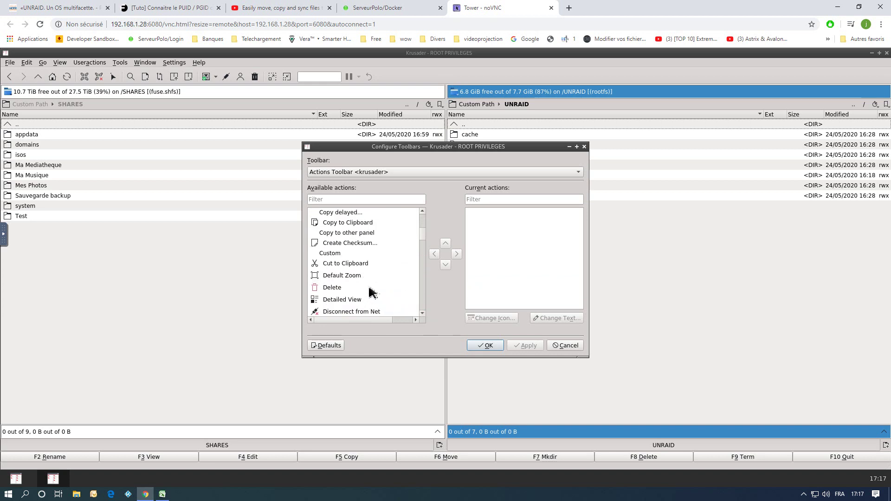
pyautogui.scroll(-3, 370, 292)
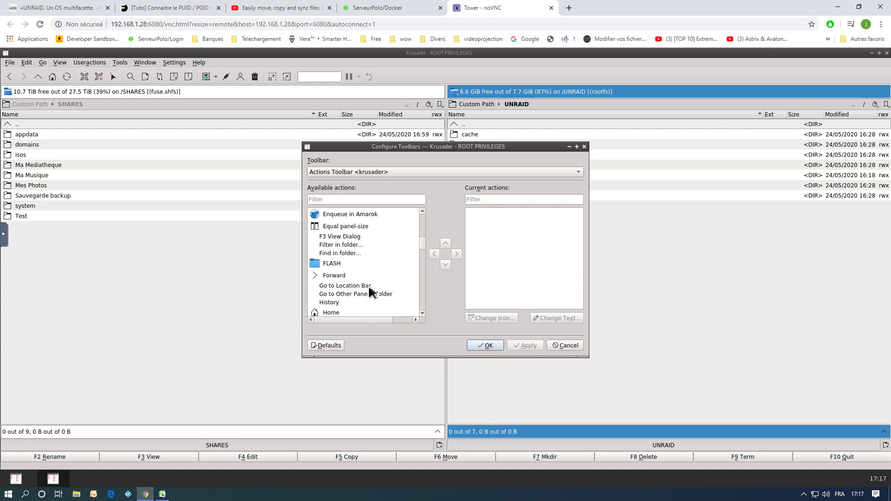
pyautogui.click(326, 265)
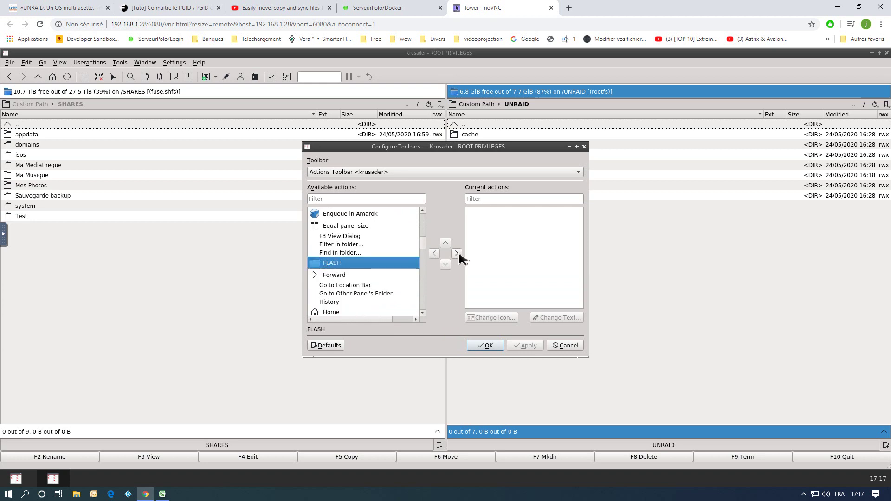
pyautogui.click(456, 253)
pyautogui.scroll(-5, 354, 272)
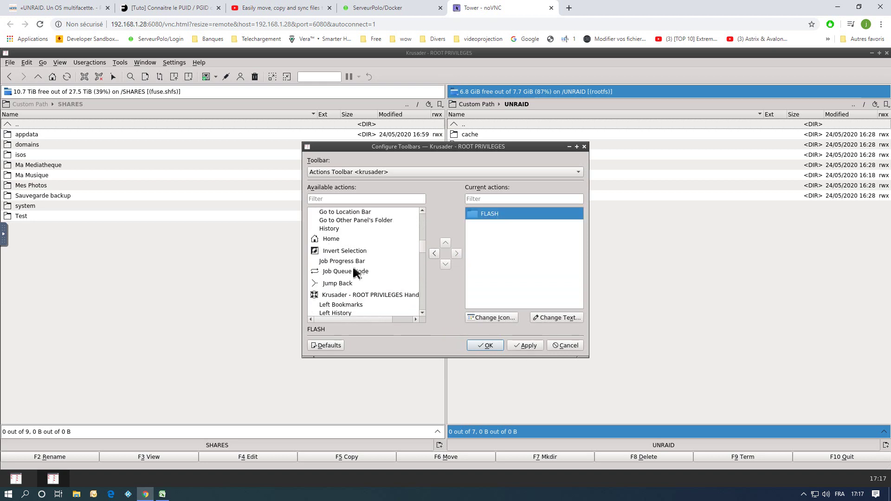
pyautogui.scroll(-10, 346, 276)
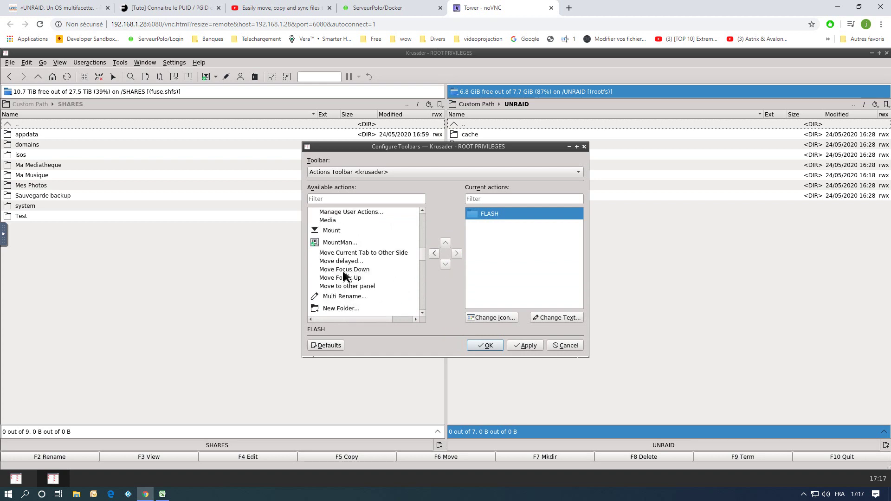
pyautogui.scroll(-10, 344, 276)
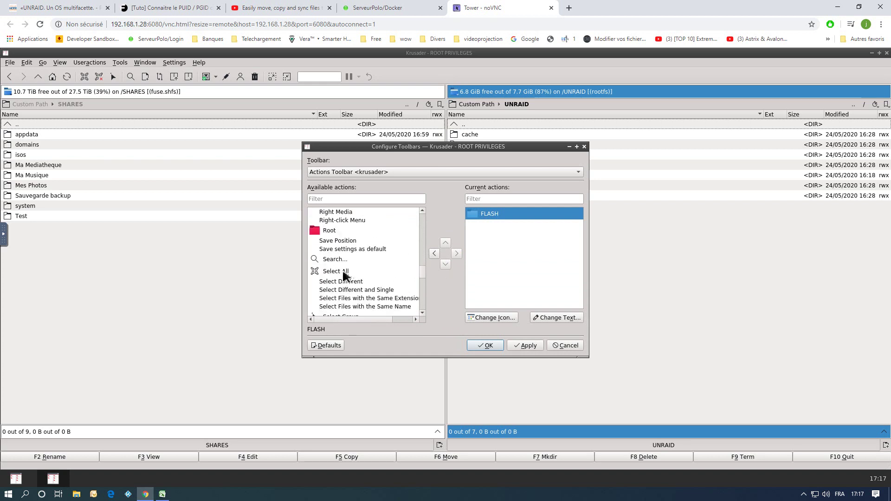
pyautogui.click(336, 262)
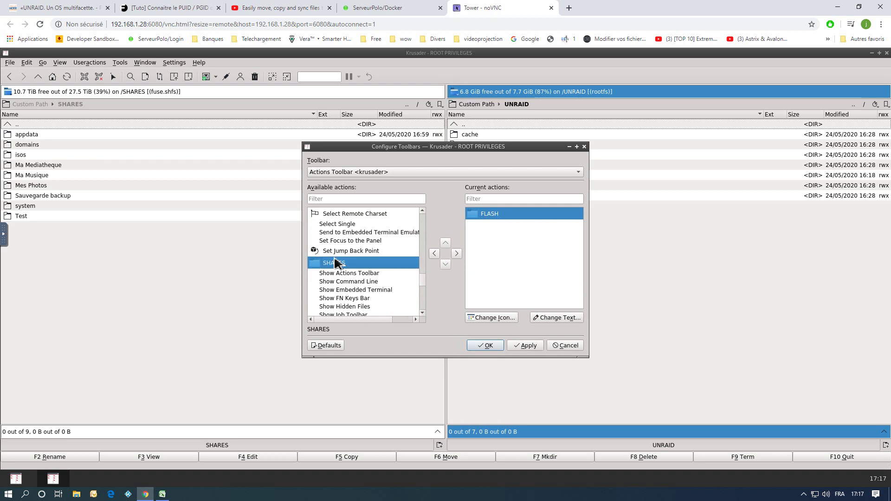
pyautogui.click(456, 255)
# Add the UNASSIGNED and UNRAID bookmark actions, then apply and confirm the toolbar changes.
pyautogui.scroll(-7, 334, 270)
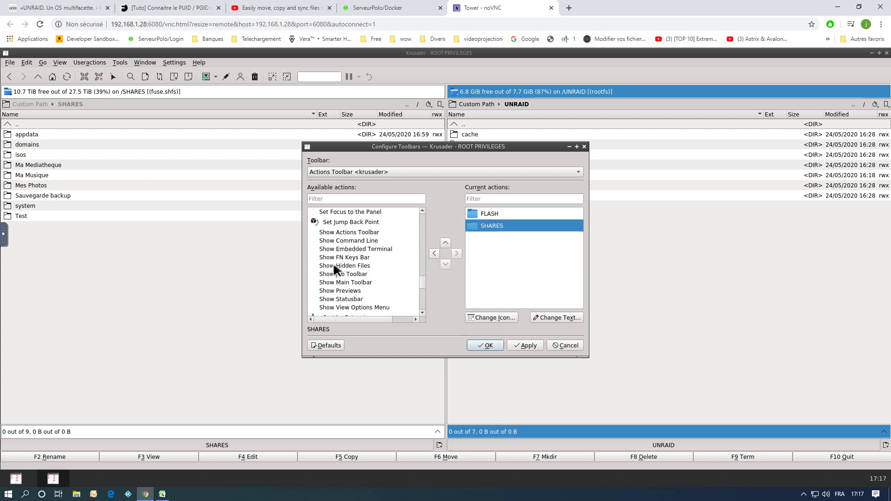
pyautogui.scroll(-5, 335, 271)
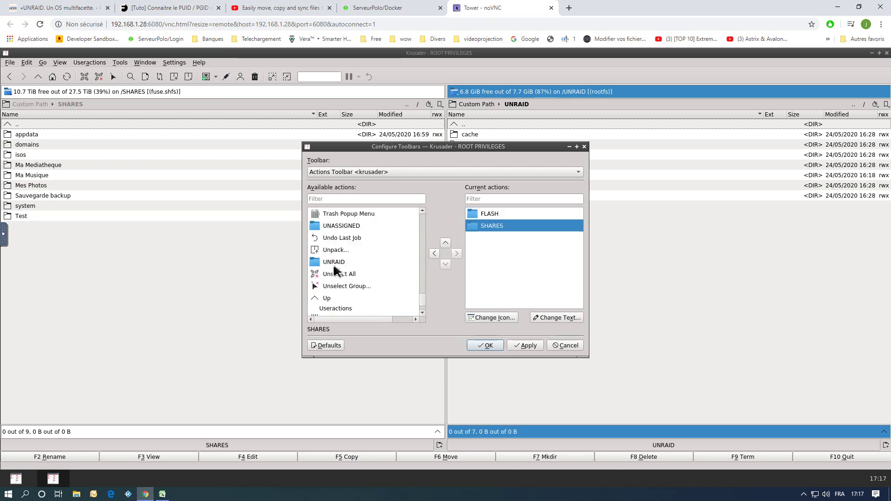
pyautogui.click(342, 228)
pyautogui.click(456, 253)
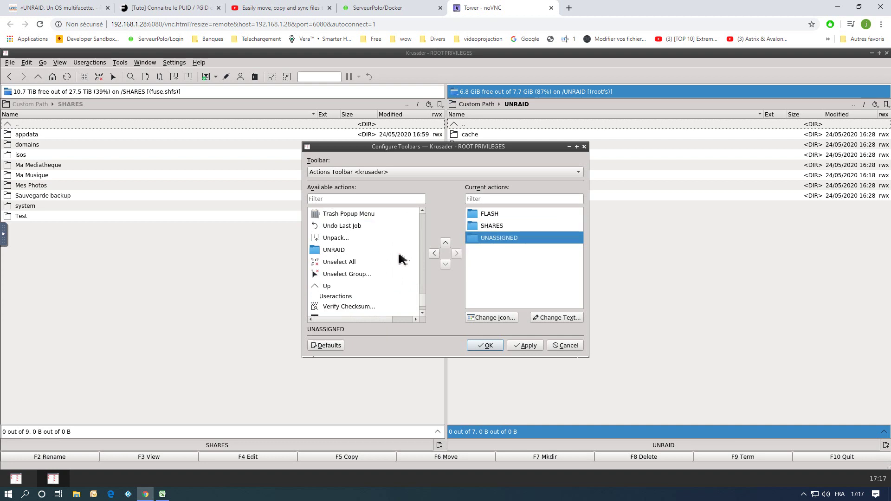
pyautogui.click(335, 253)
pyautogui.click(456, 253)
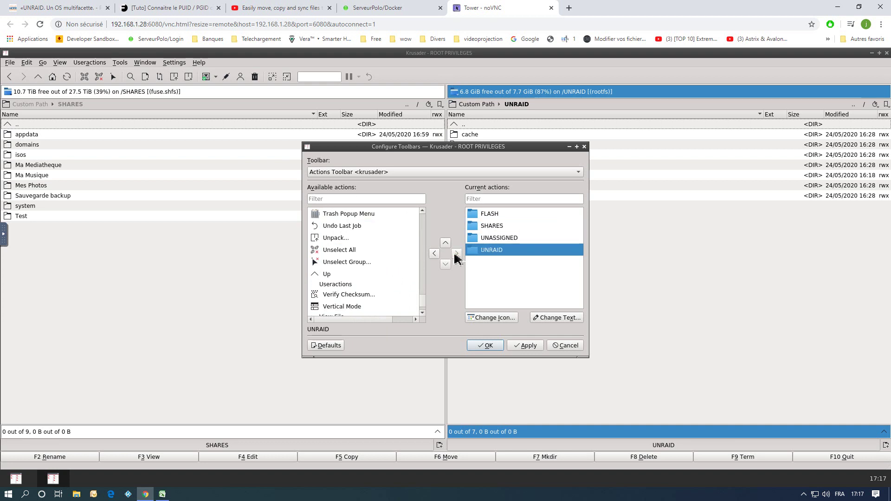
pyautogui.click(527, 346)
pyautogui.click(487, 347)
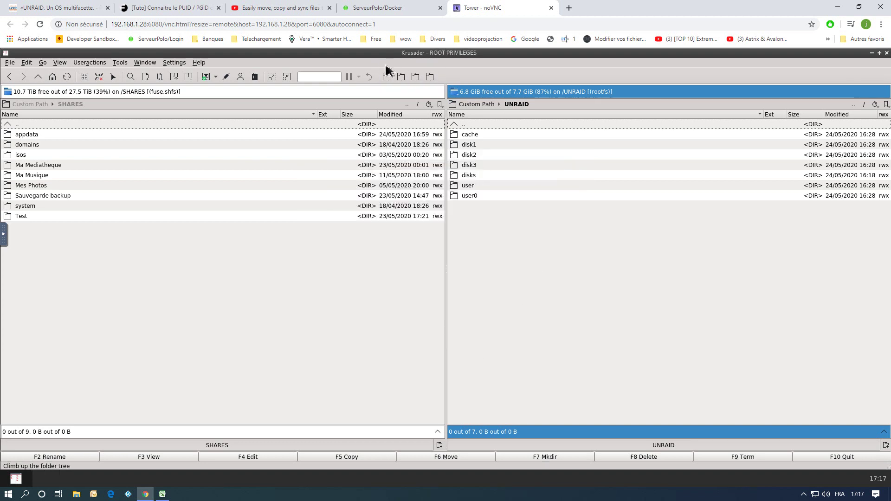
# Set the toolbar's Text Position to Text Under Icons.
pyautogui.rightClick(449, 78)
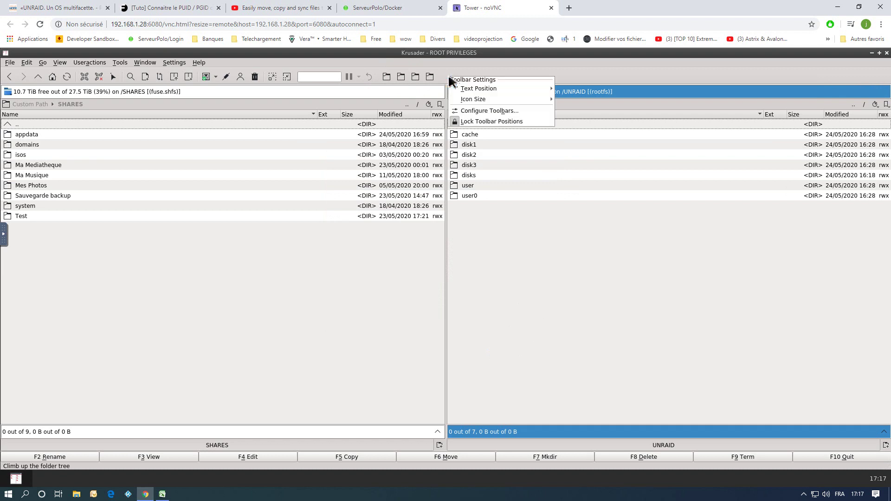
pyautogui.moveTo(478, 101)
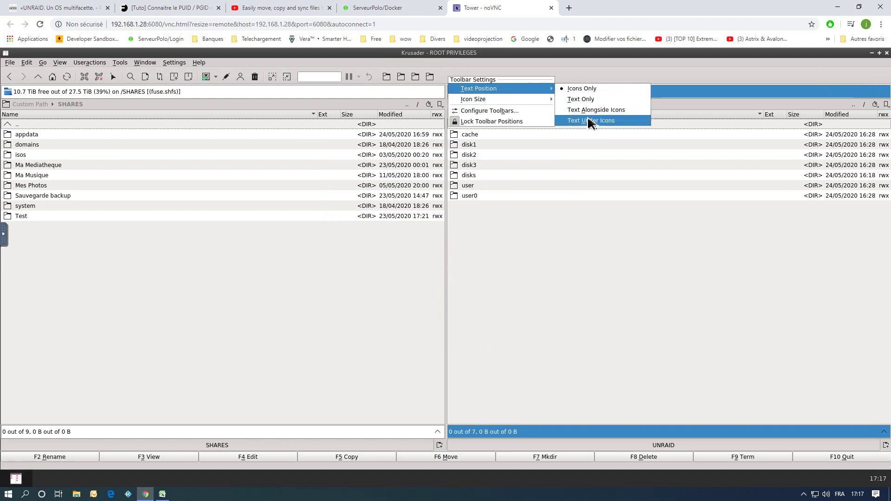
pyautogui.click(588, 121)
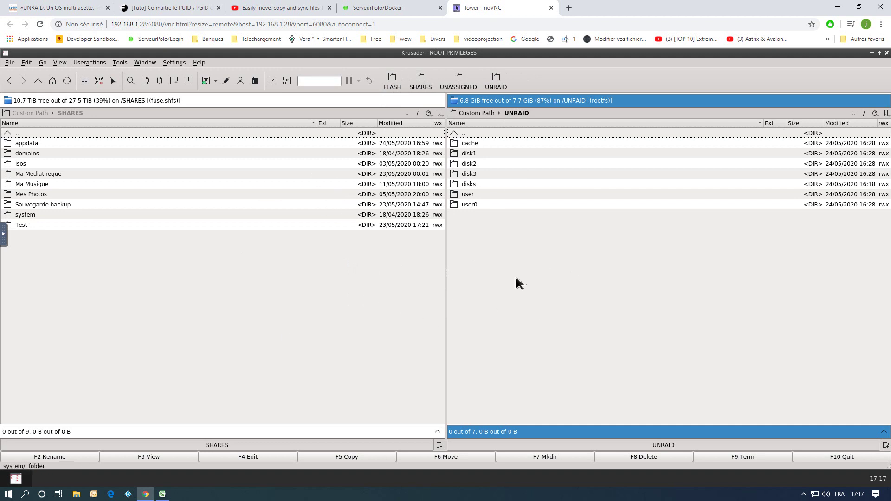
# Point the right panel at UNASSIGNED and the left panel at the FLASH drive.
pyautogui.click(460, 84)
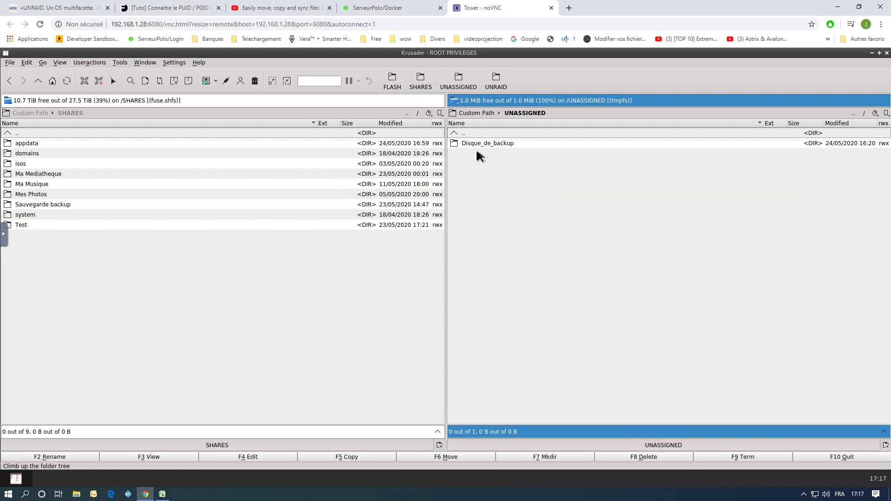
pyautogui.click(336, 259)
pyautogui.click(422, 87)
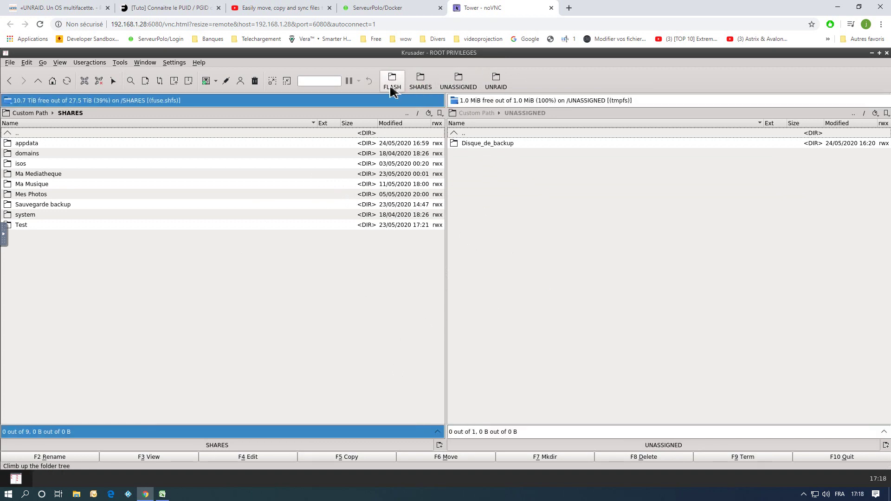
pyautogui.click(392, 86)
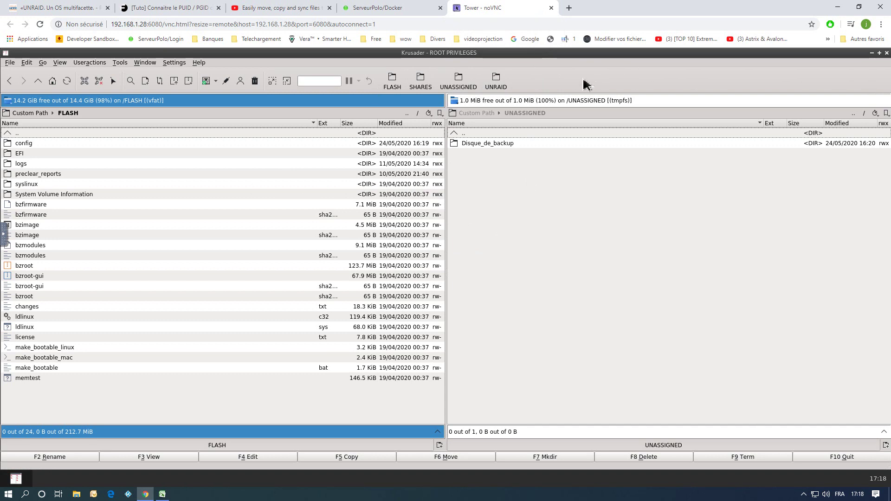
# Take the left panel up from FLASH to the root folder.
pyautogui.click(550, 323)
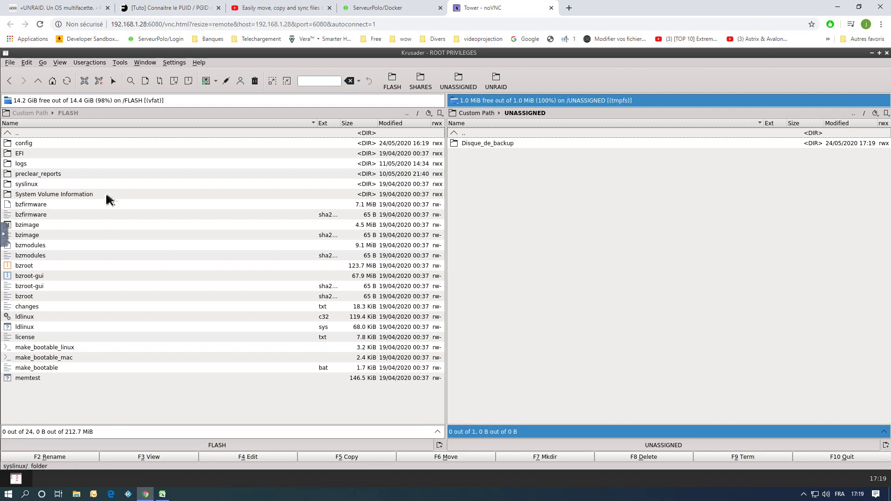
pyautogui.click(15, 134)
pyautogui.doubleClick(18, 136)
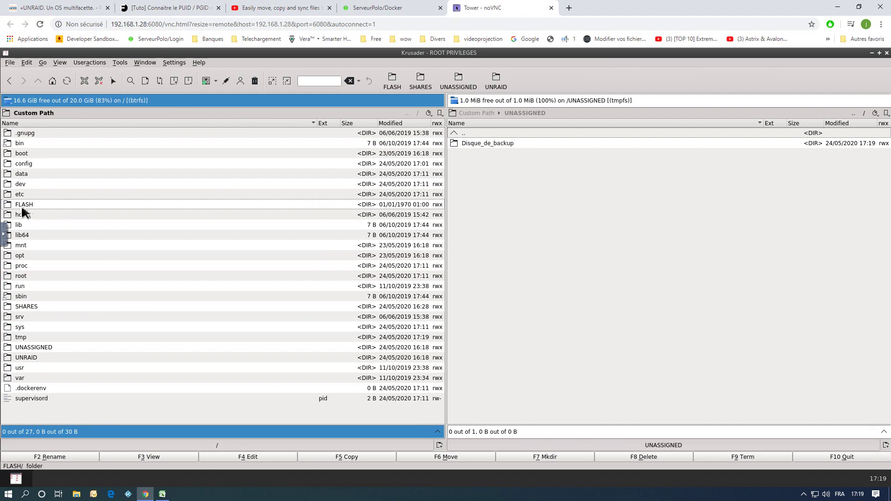
# Copy the FLASH folder into Disque_de_backup by drag and drop with Copy Here.
pyautogui.doubleClick(472, 143)
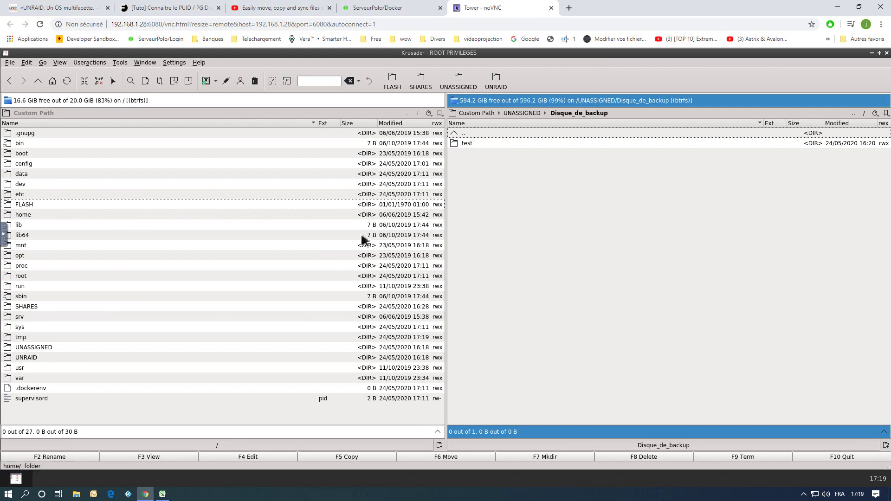
pyautogui.moveTo(150, 205); pyautogui.dragTo(529, 204)
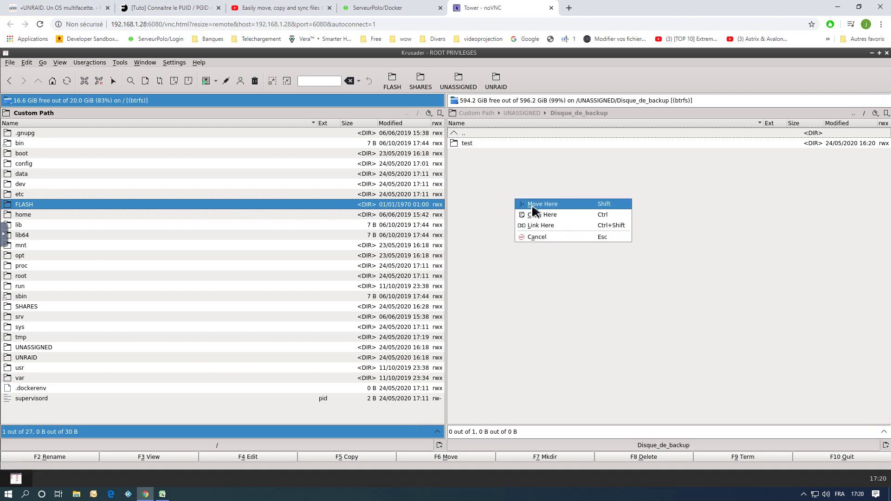
pyautogui.click(536, 216)
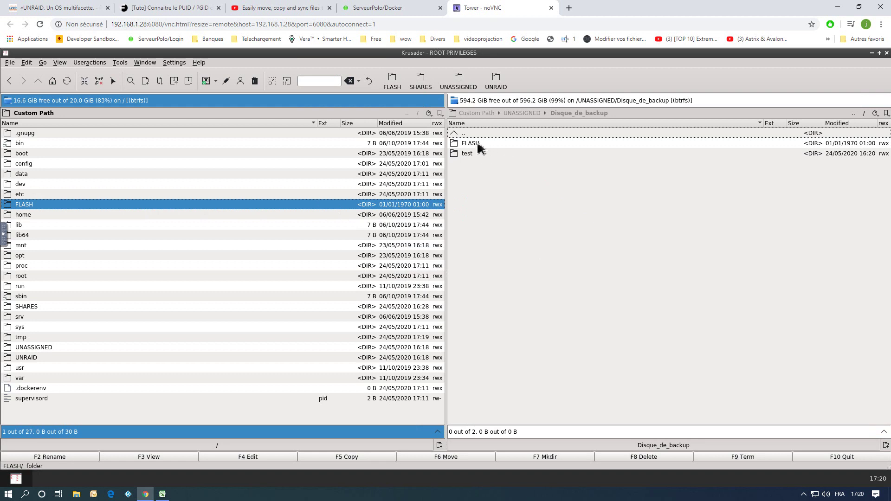
# Select the copied FLASH folder on Disque_de_backup, then close its context menu without choosing anything.
pyautogui.moveTo(479, 147)
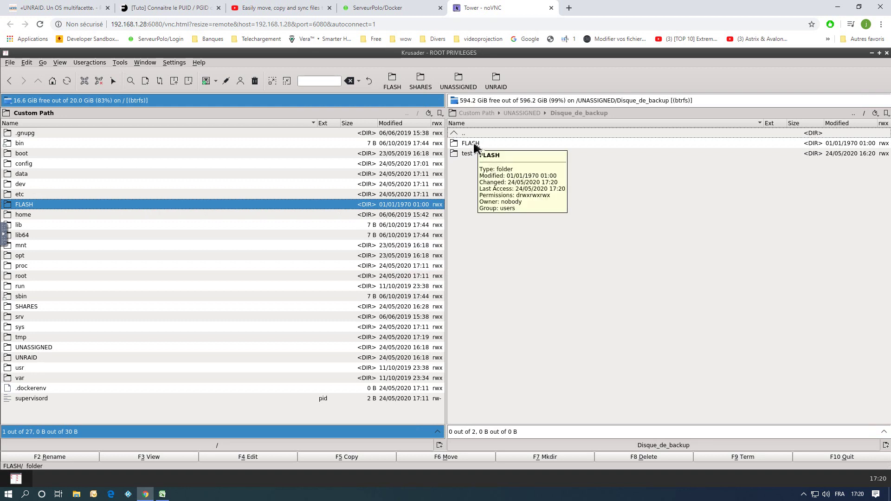
pyautogui.click(475, 147)
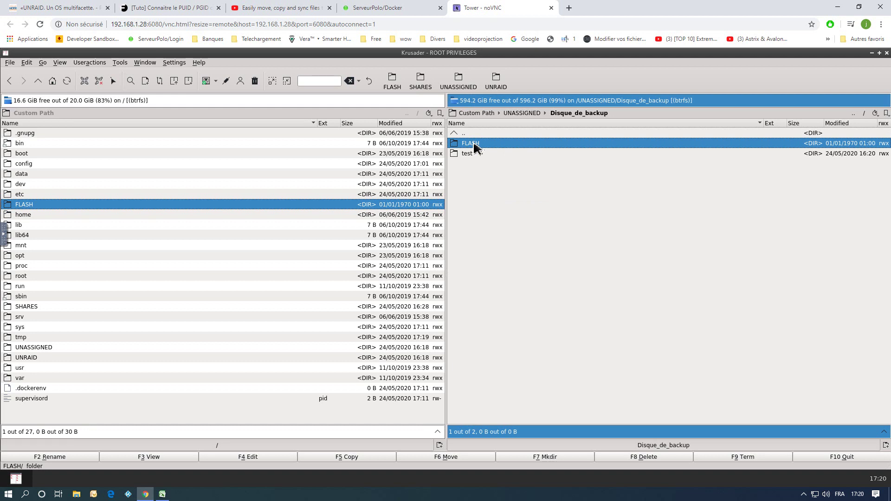
pyautogui.rightClick(475, 147)
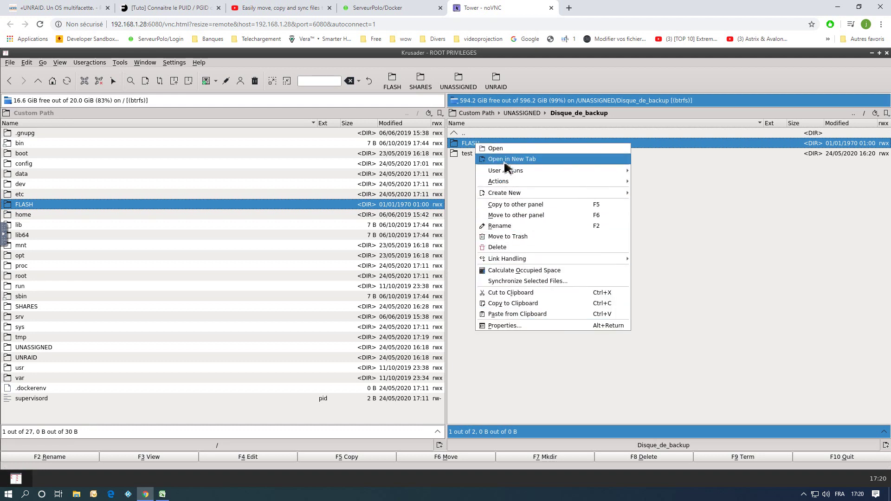
pyautogui.moveTo(506, 263)
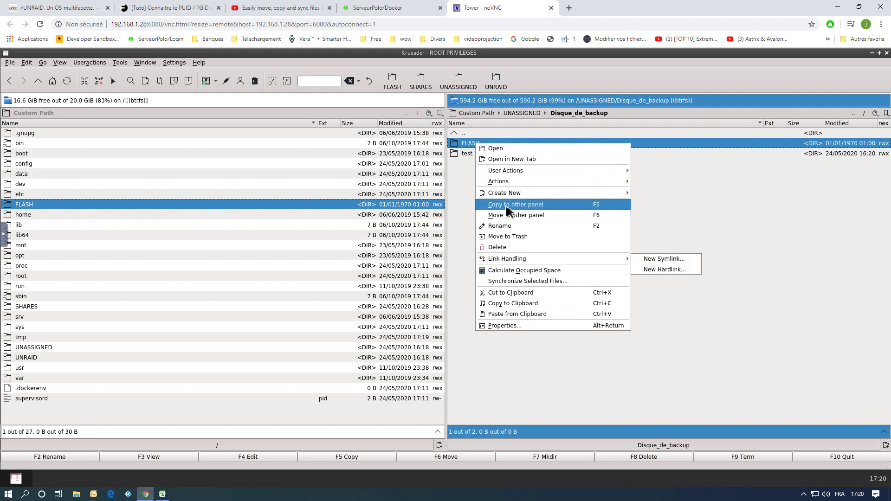
pyautogui.click(691, 185)
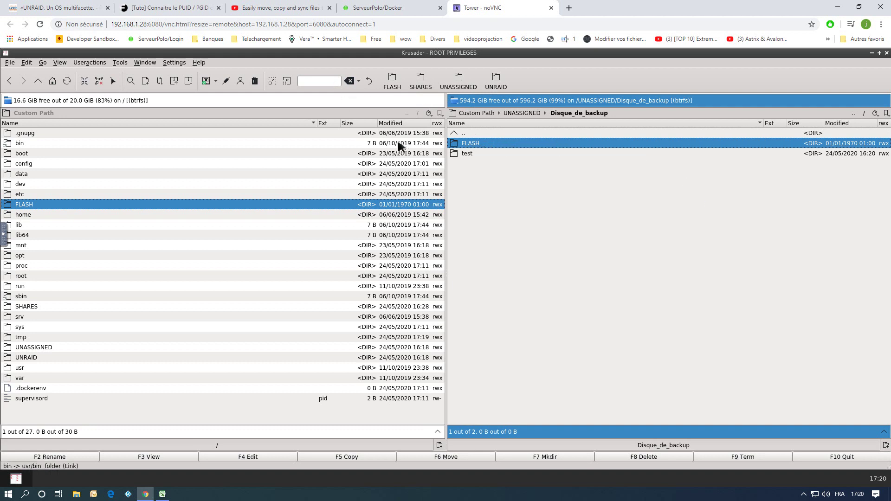
# Start packing FLASH and set the archive type to zip.
pyautogui.click(189, 81)
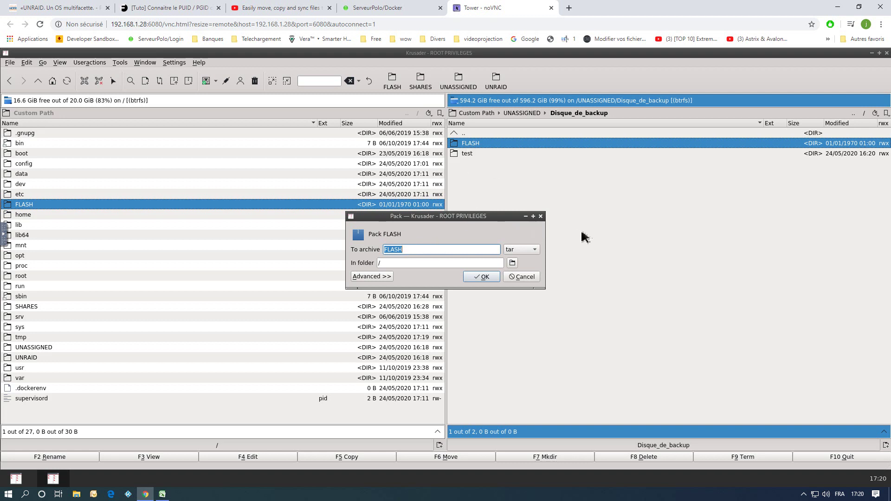
pyautogui.click(528, 251)
pyautogui.click(529, 250)
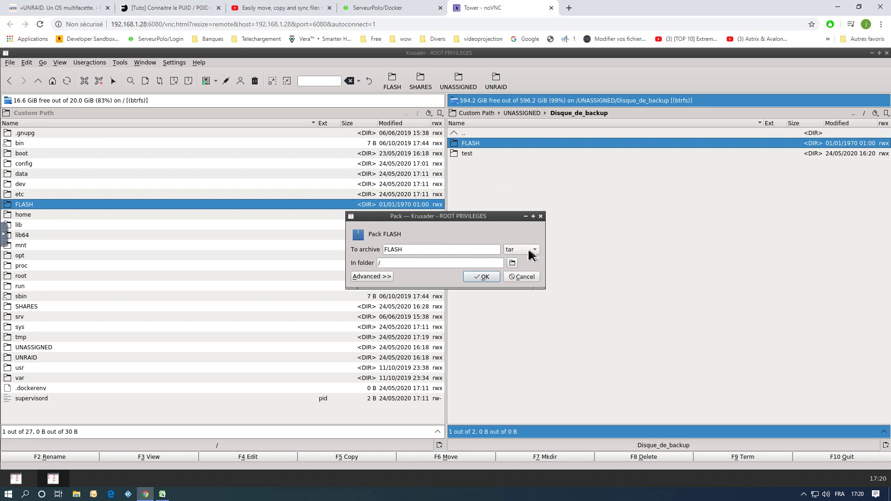
pyautogui.click(529, 253)
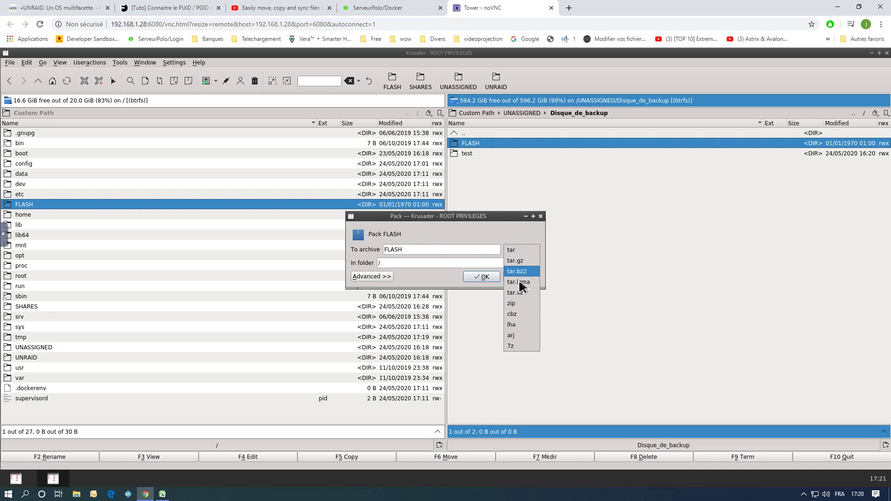
pyautogui.click(526, 305)
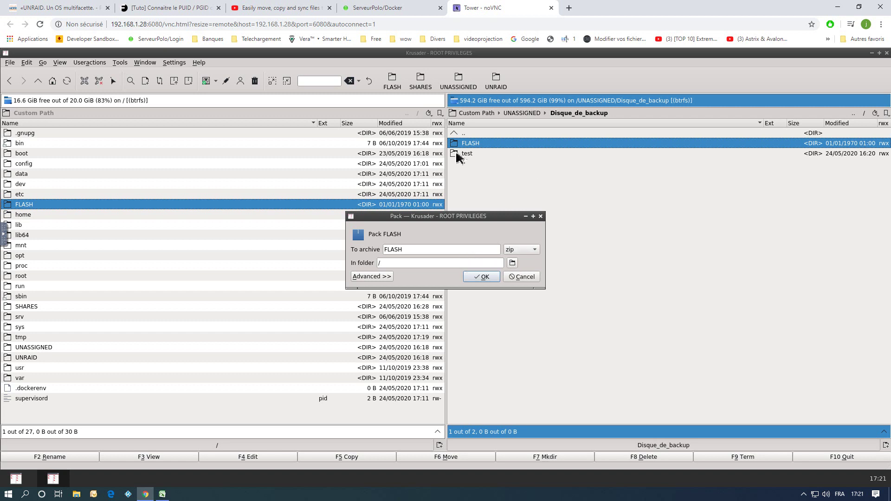
# Choose /UNASSIGNED/Disque_de_backup as the archive's In folder and create FLASH.zip.
pyautogui.click(511, 263)
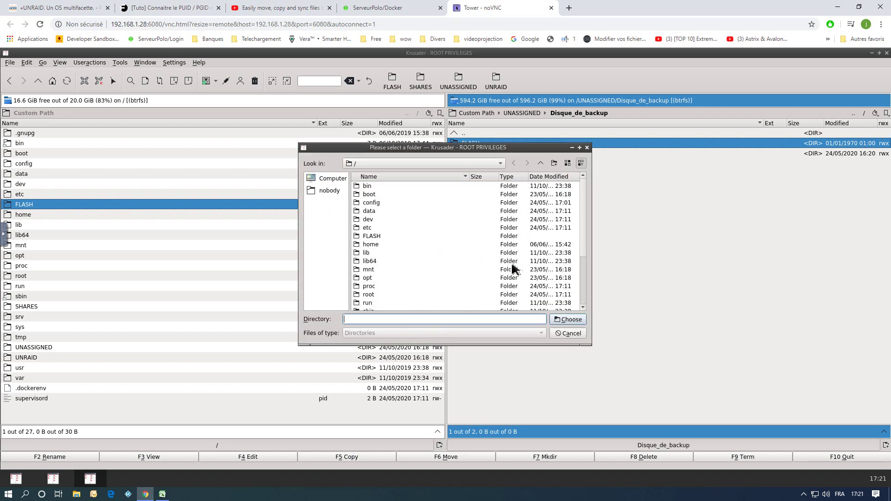
pyautogui.click(330, 179)
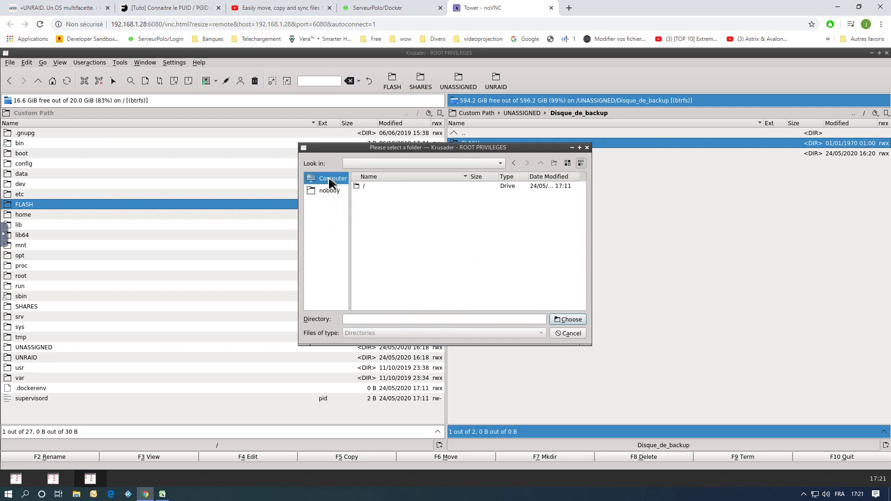
pyautogui.doubleClick(363, 186)
pyautogui.scroll(-3, 390, 265)
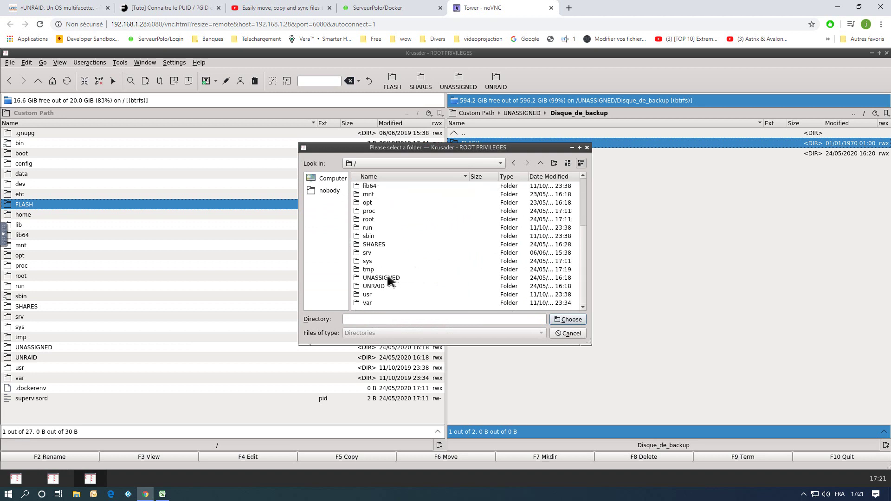
pyautogui.doubleClick(389, 278)
pyautogui.doubleClick(378, 185)
pyautogui.doubleClick(378, 187)
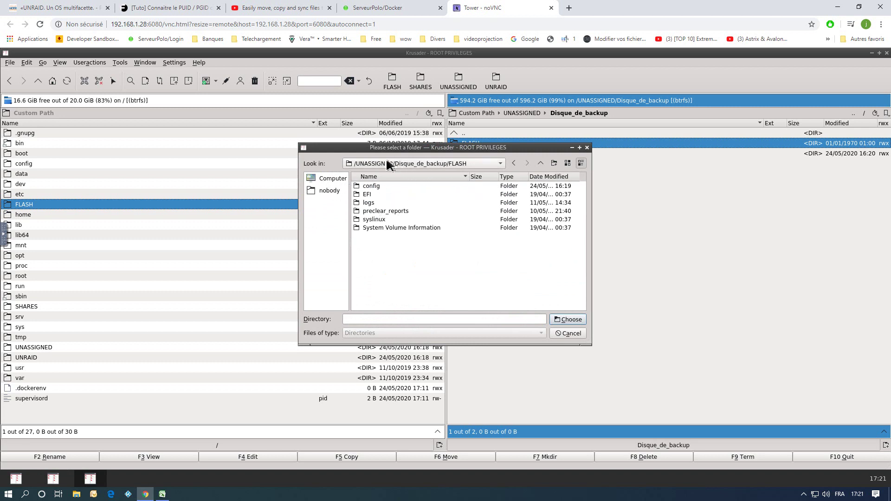
pyautogui.click(389, 165)
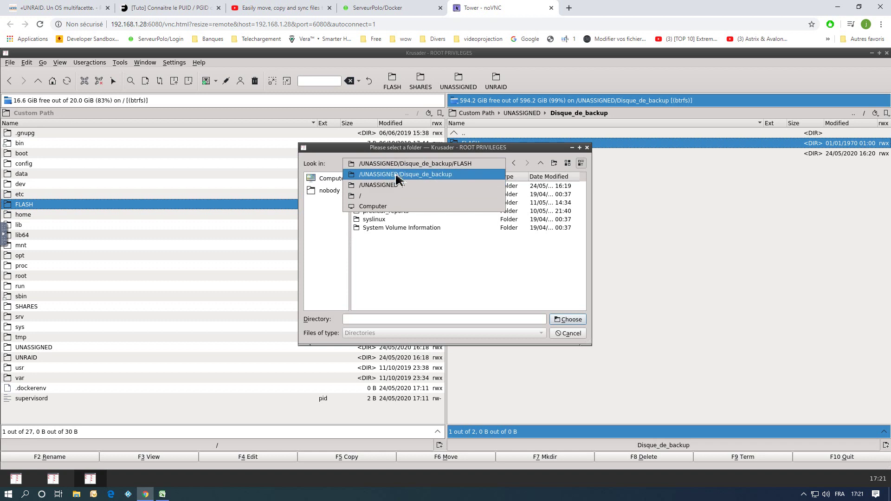
pyautogui.click(398, 177)
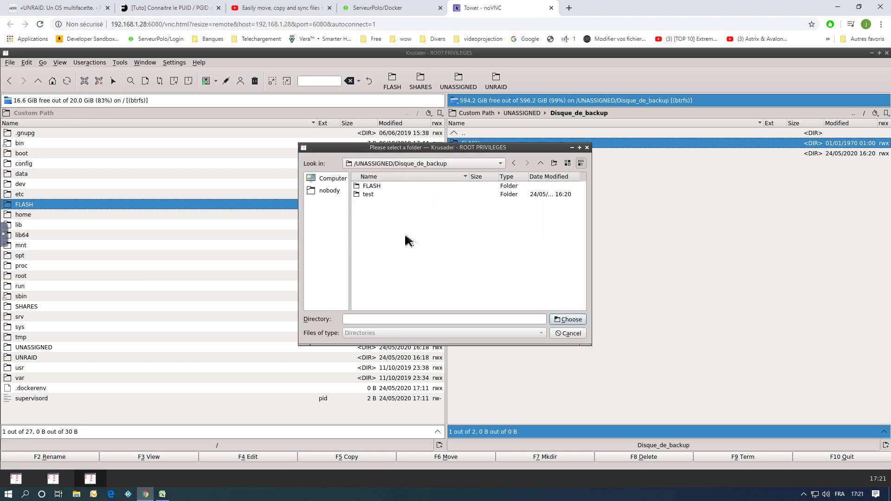
pyautogui.click(565, 321)
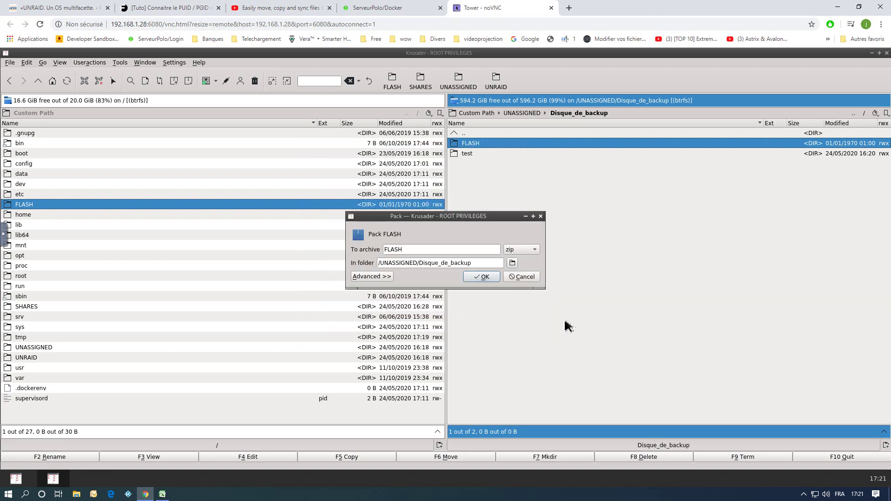
pyautogui.click(483, 276)
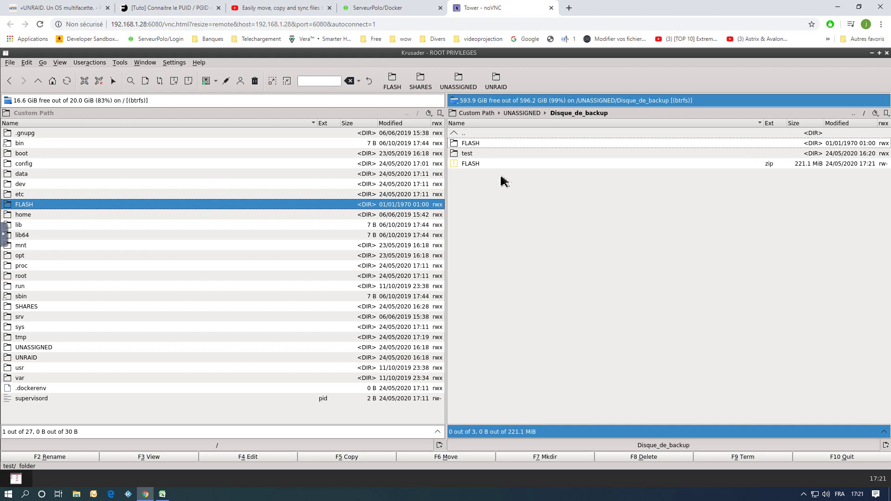
# Delete the copied FLASH folder from Disque_de_backup, including its contents.
pyautogui.rightClick(475, 142)
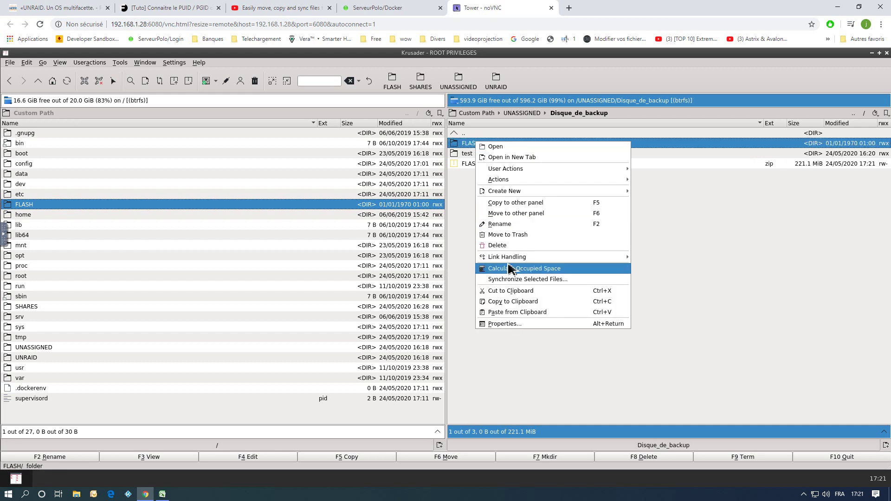
pyautogui.click(499, 245)
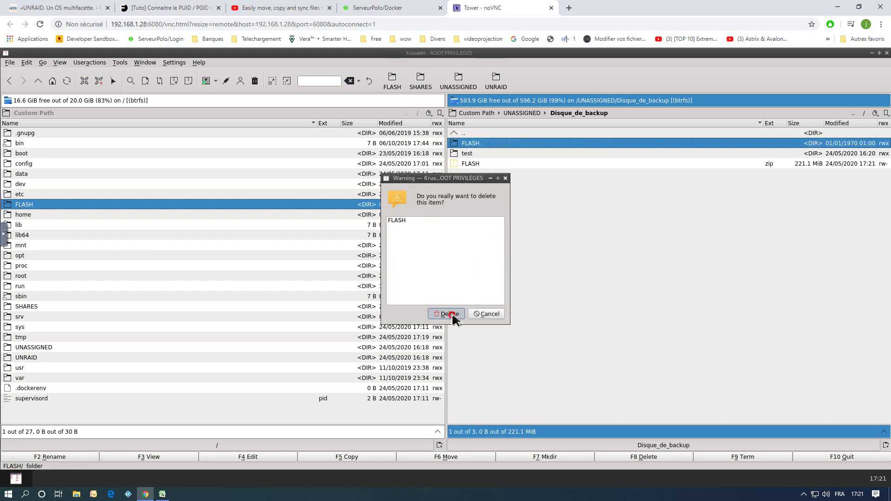
pyautogui.click(452, 314)
pyautogui.click(448, 267)
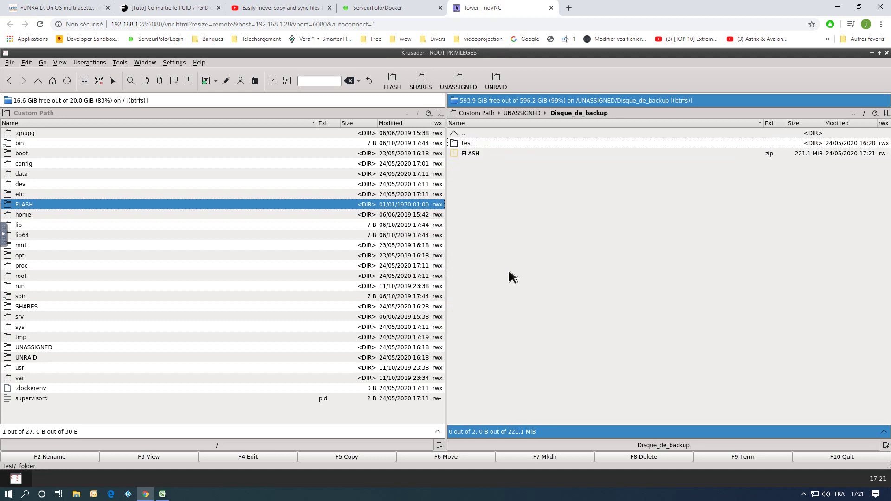
# Unpack FLASH.zip into /UNASSIGNED/Disque_de_backup.
pyautogui.click(474, 154)
pyautogui.rightClick(472, 152)
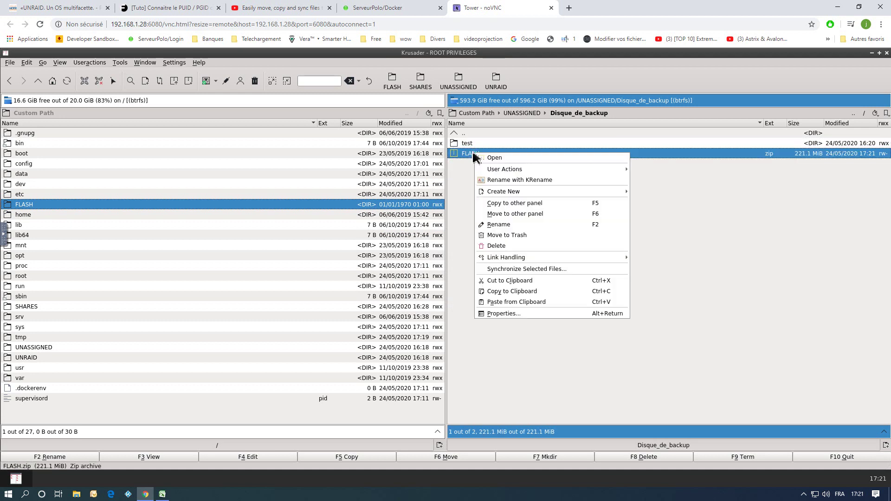
pyautogui.click(469, 179)
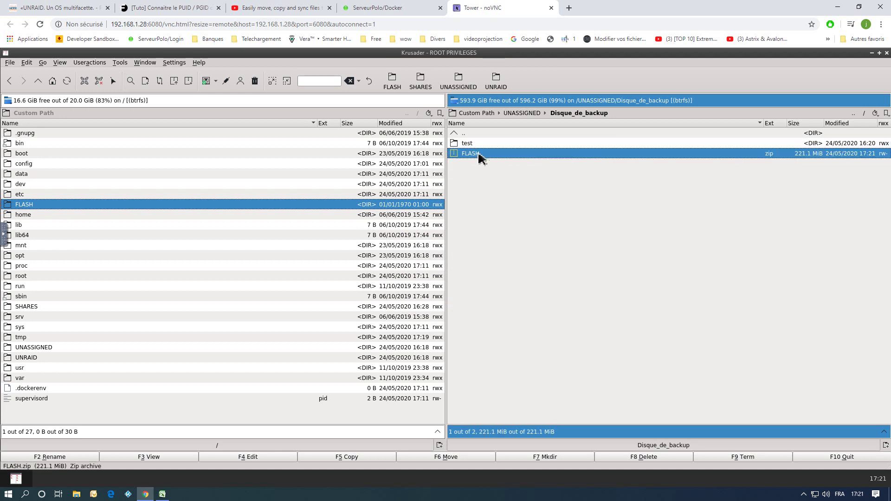
pyautogui.click(175, 83)
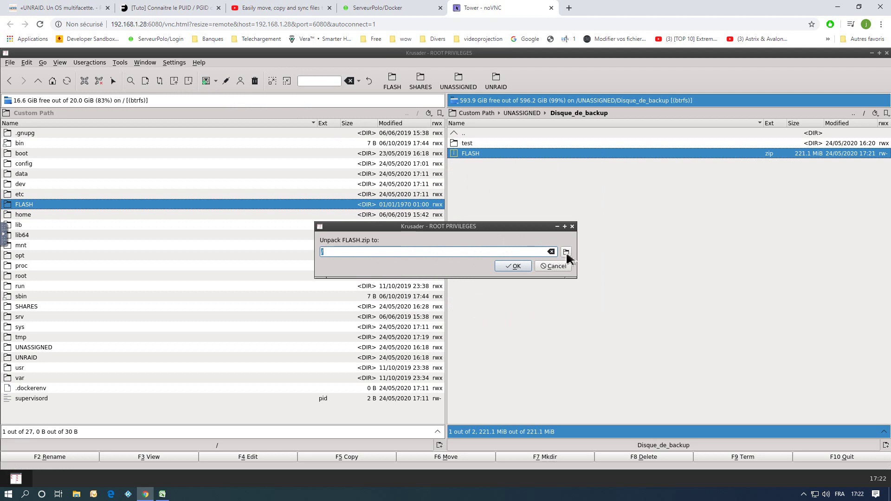
pyautogui.click(565, 254)
pyautogui.scroll(-3, 383, 245)
pyautogui.doubleClick(383, 274)
pyautogui.doubleClick(392, 182)
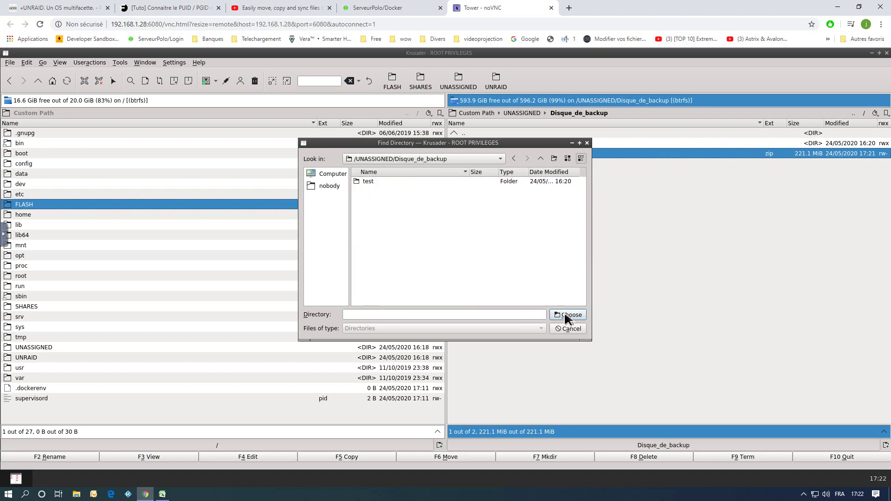
pyautogui.click(567, 316)
pyautogui.click(517, 265)
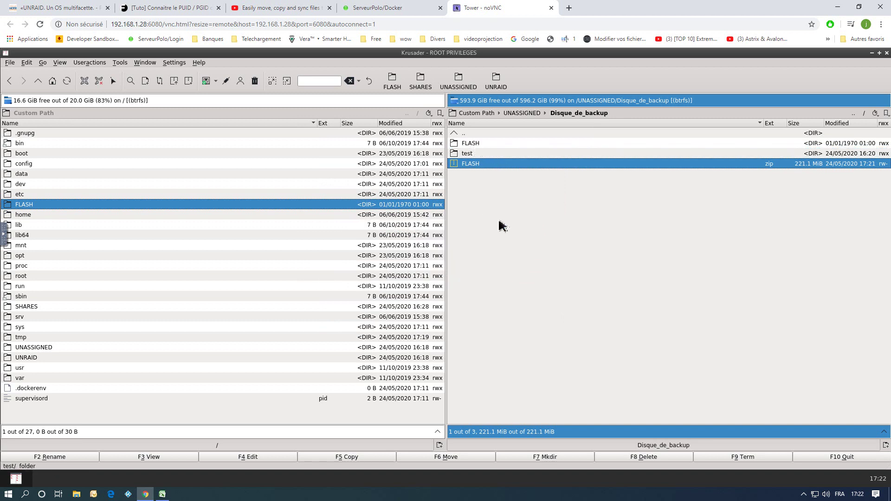
pyautogui.rightClick(468, 162)
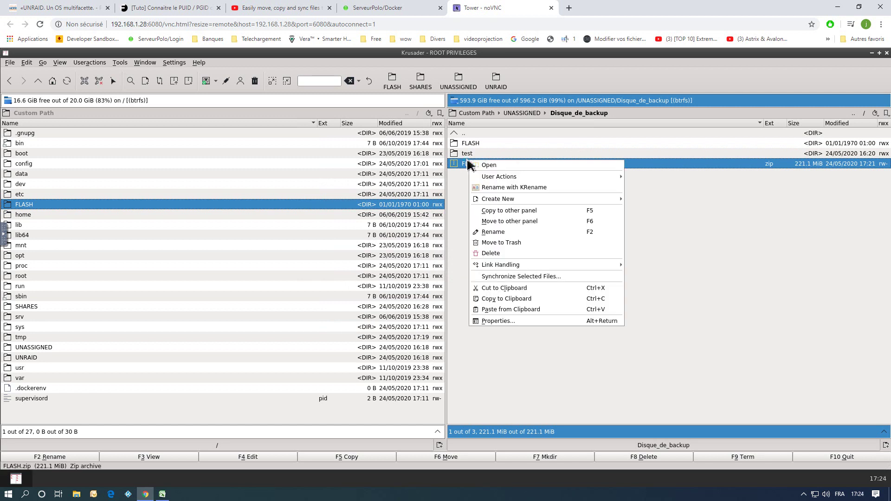
# Delete FLASH.zip, then take the right panel up to the root folder.
pyautogui.click(499, 253)
pyautogui.click(446, 313)
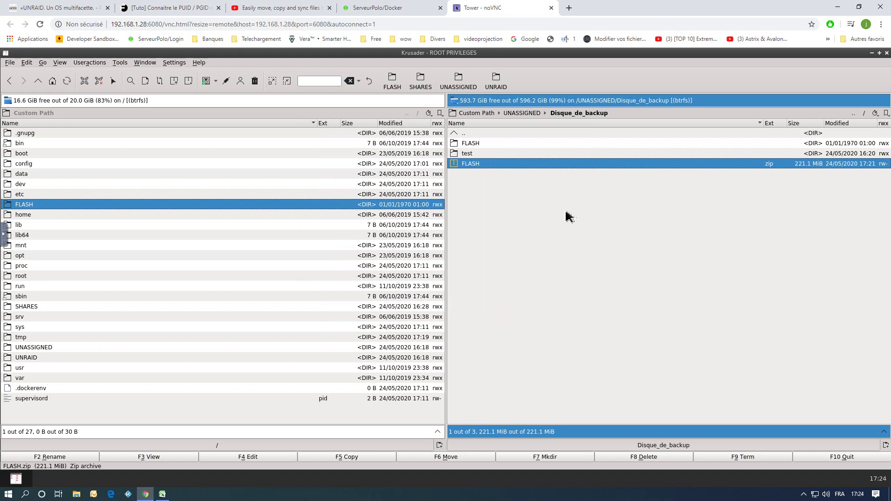
pyautogui.doubleClick(467, 134)
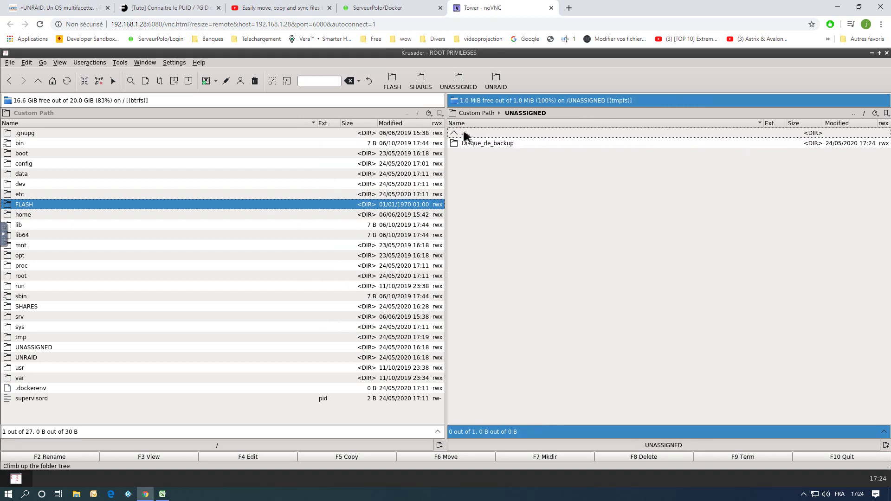
pyautogui.doubleClick(463, 133)
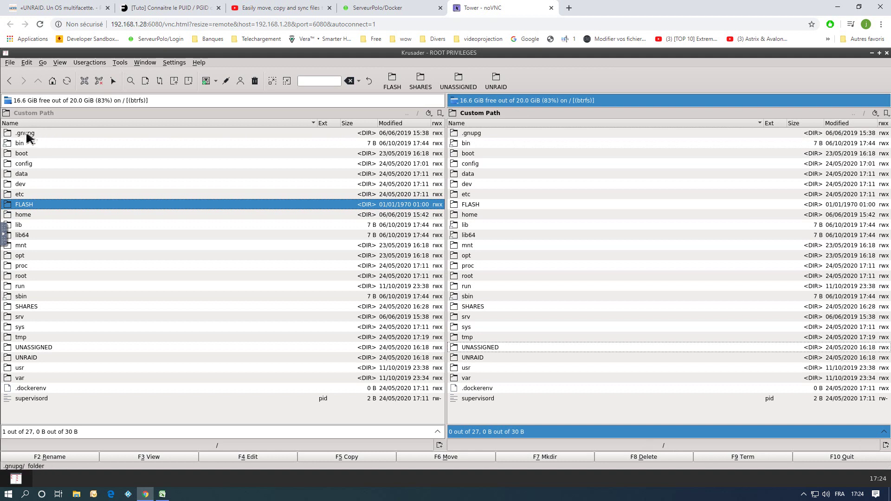
# Open FLASH in the left panel and UNASSIGNED > Disque_de_backup in the right panel.
pyautogui.click(36, 163)
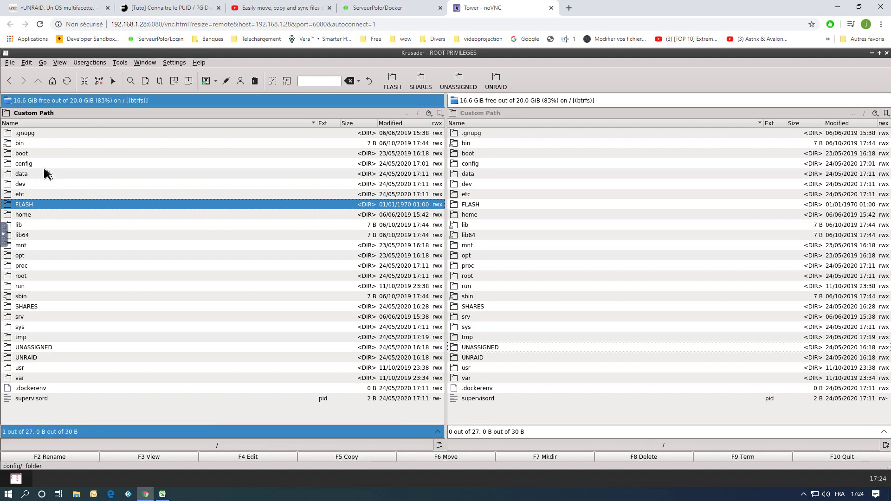
pyautogui.doubleClick(25, 205)
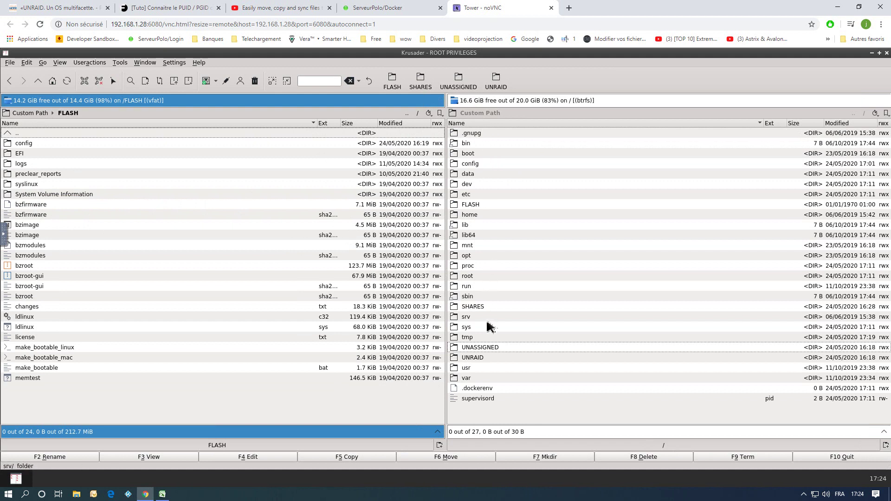
pyautogui.doubleClick(490, 348)
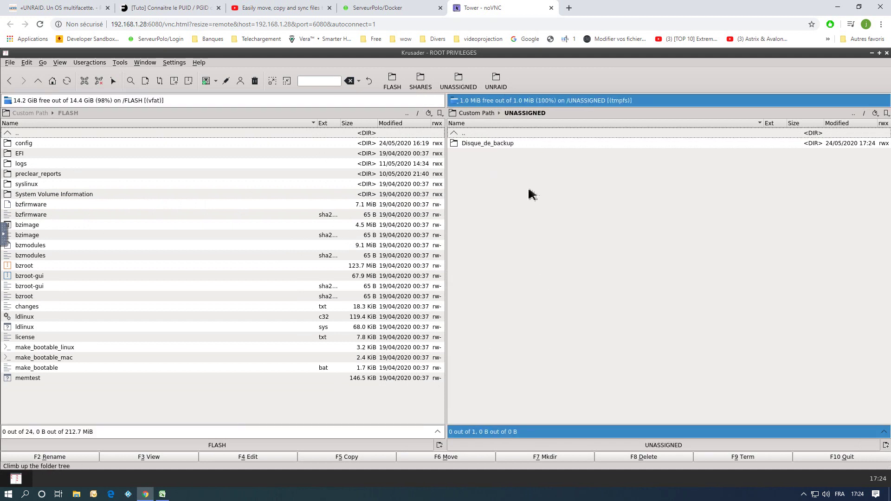
pyautogui.doubleClick(468, 145)
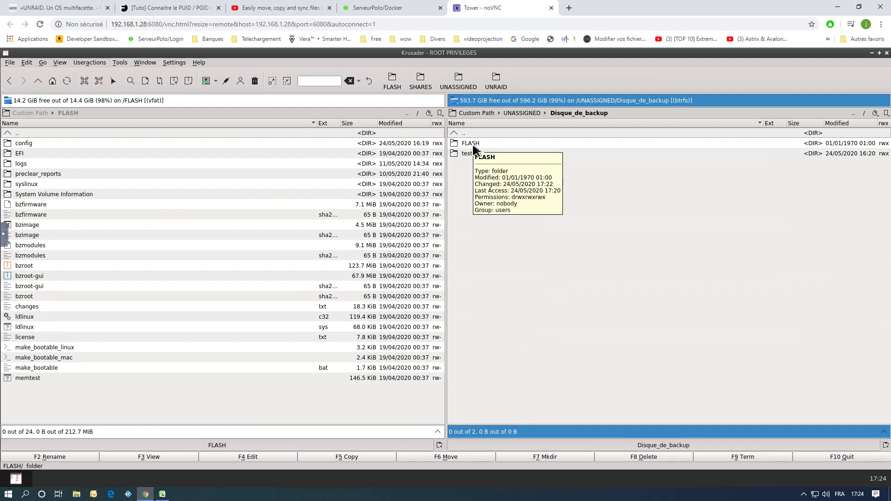
# Delete the FLASH folder from Disque_de_backup, confirming deletion of its contents.
pyautogui.rightClick(473, 146)
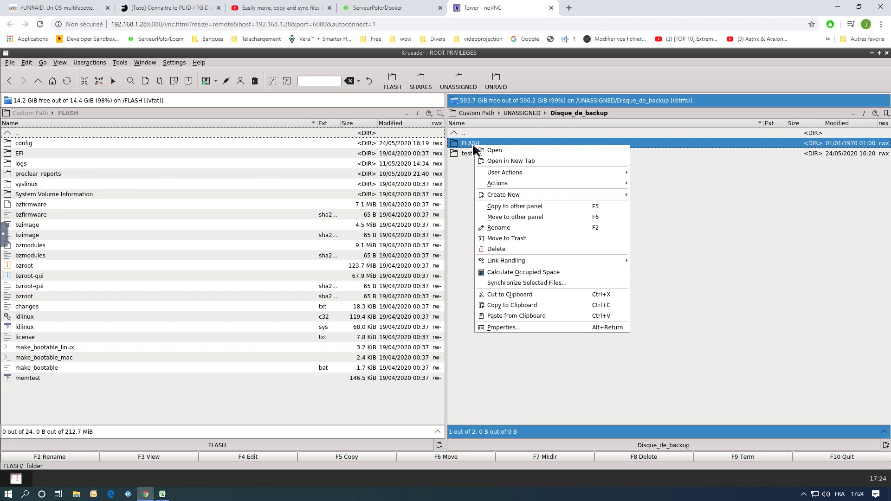
pyautogui.click(498, 250)
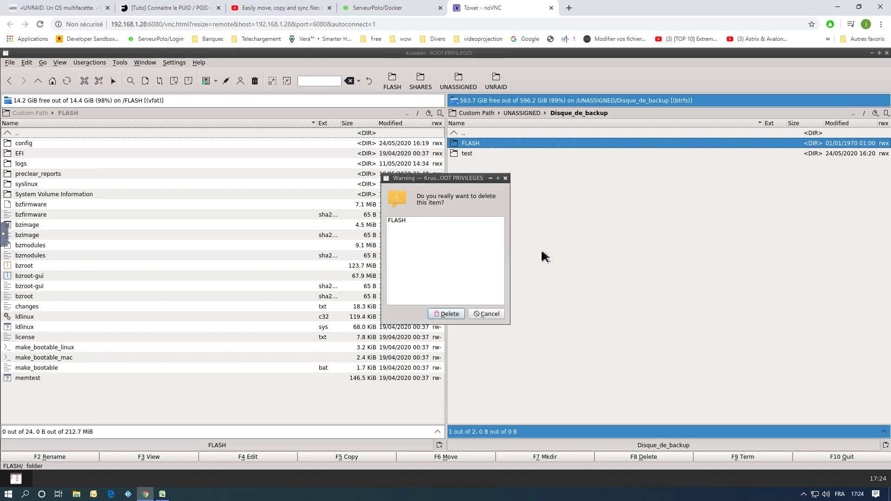
pyautogui.click(462, 314)
pyautogui.click(450, 267)
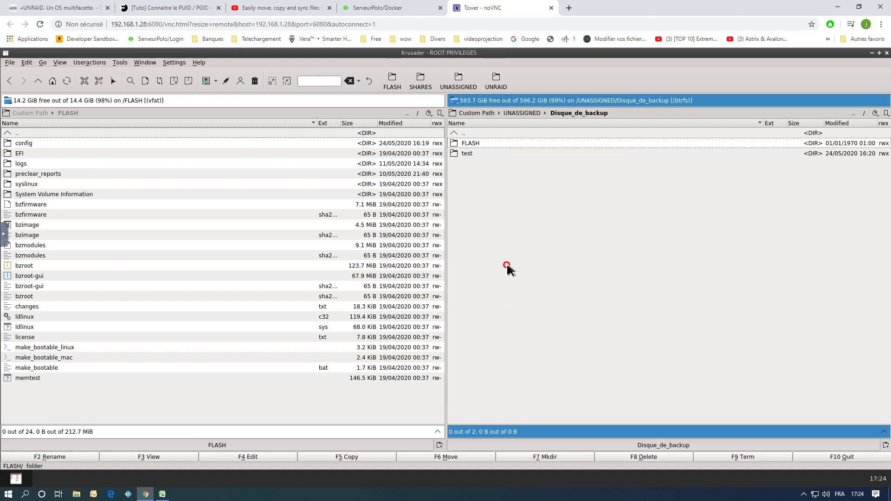
pyautogui.click(16, 135)
# From the root folder, copy FLASH into Disque_de_backup by drag and drop with Copy Here.
pyautogui.doubleClick(16, 135)
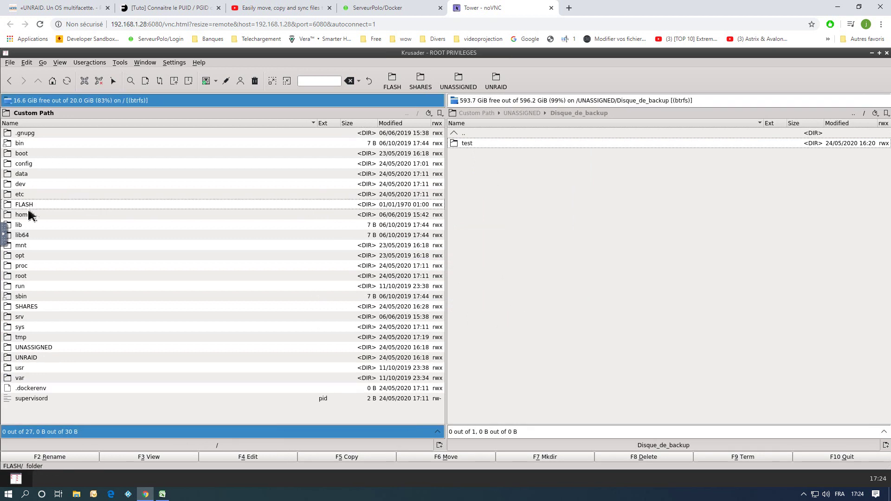
pyautogui.moveTo(24, 205); pyautogui.dragTo(545, 205)
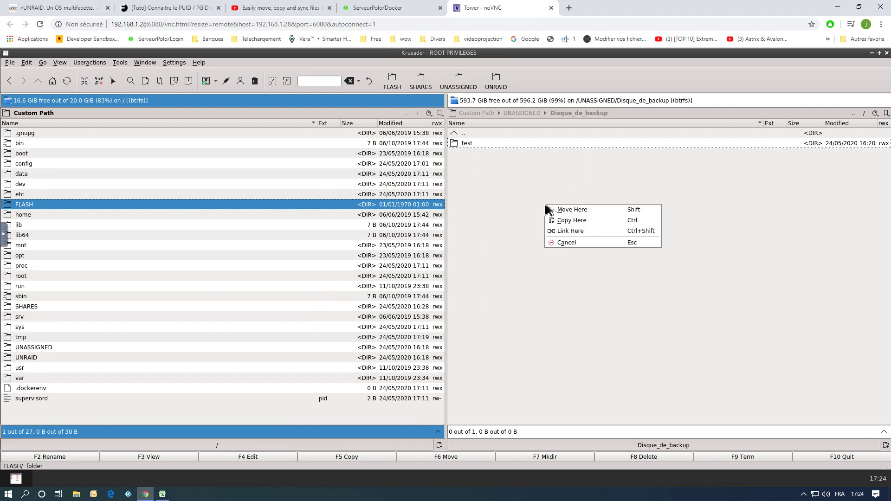
pyautogui.click(571, 220)
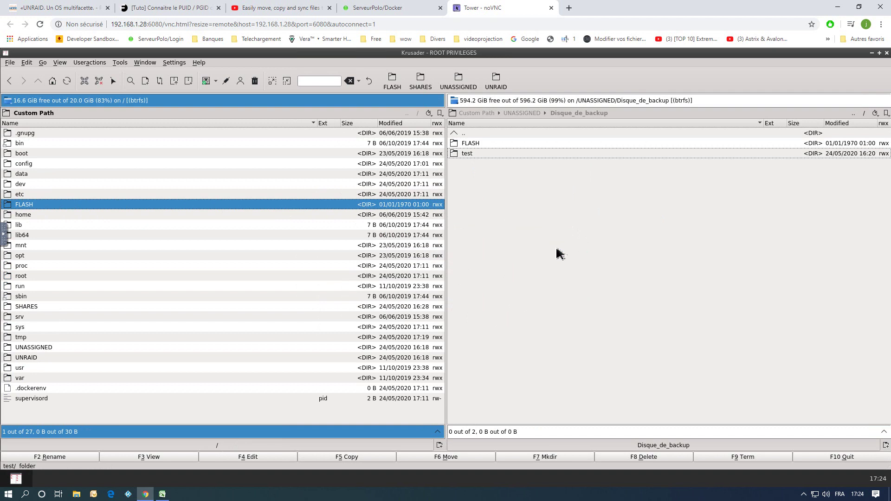
pyautogui.click(487, 144)
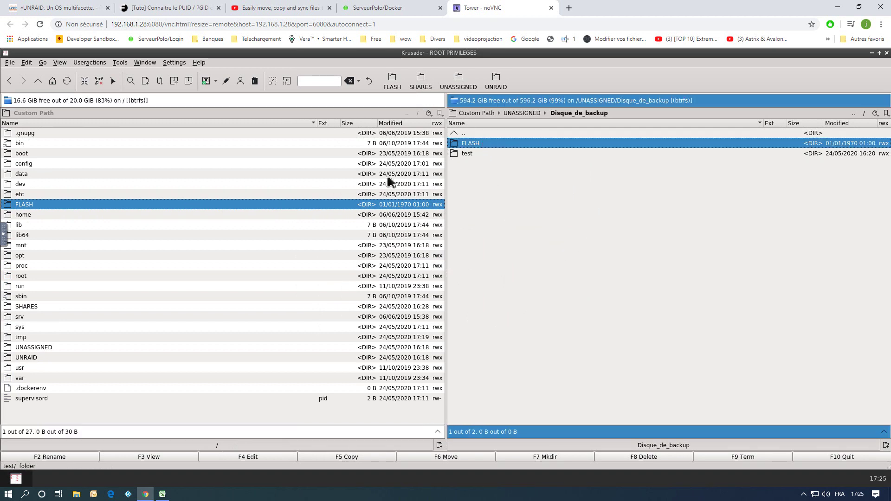
# Trash the eight files from bzfirmware.sha256 through bzroot-gui.sha256 in /FLASH.
pyautogui.doubleClick(30, 206)
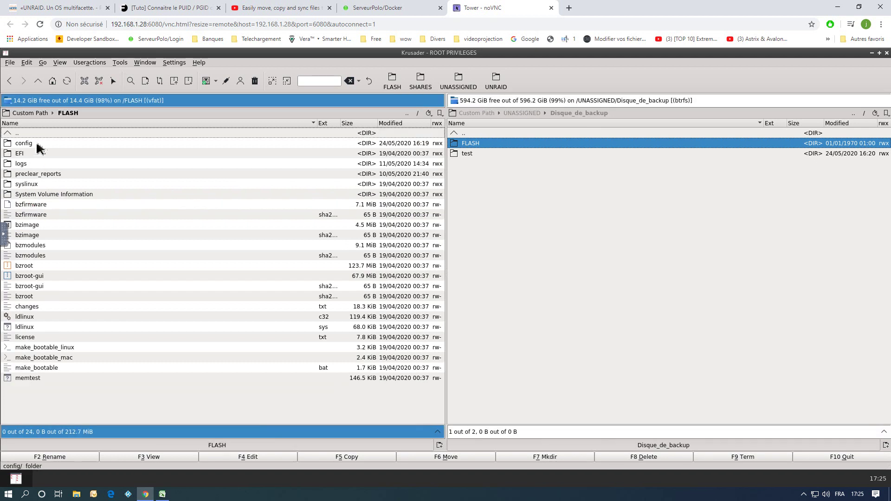
pyautogui.moveTo(59, 207); pyautogui.dragTo(65, 226)
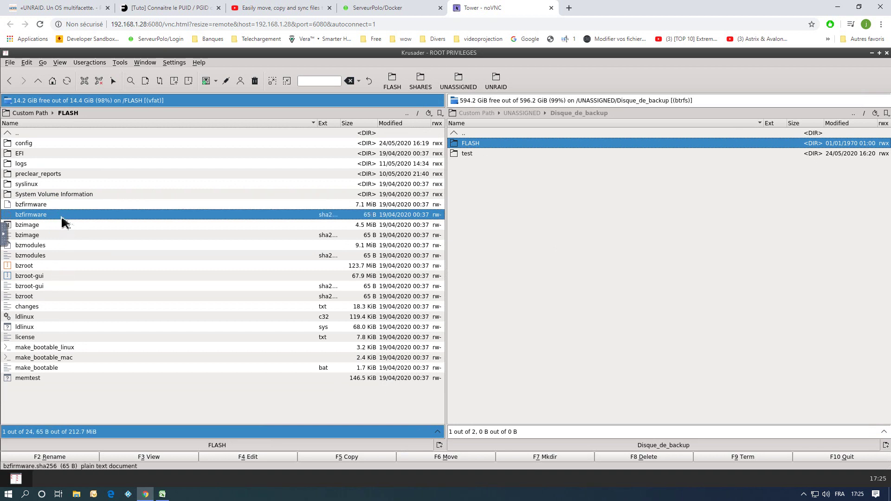
pyautogui.click(144, 256)
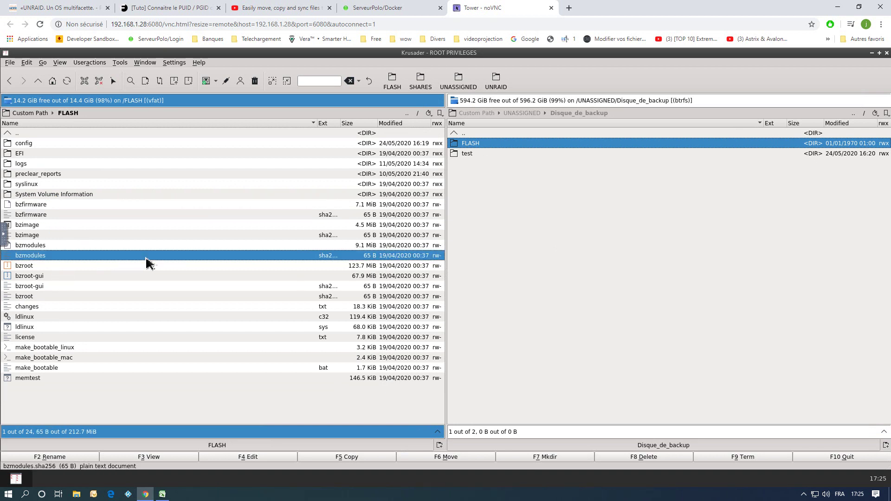
pyautogui.click(38, 216)
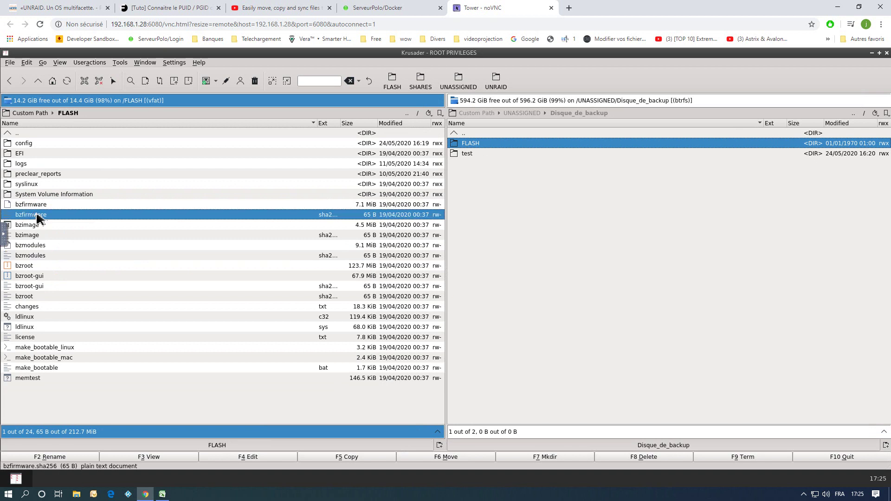
pyautogui.keyDown('shift'); pyautogui.click(36, 287); pyautogui.keyUp('shift')
pyautogui.press('F5')
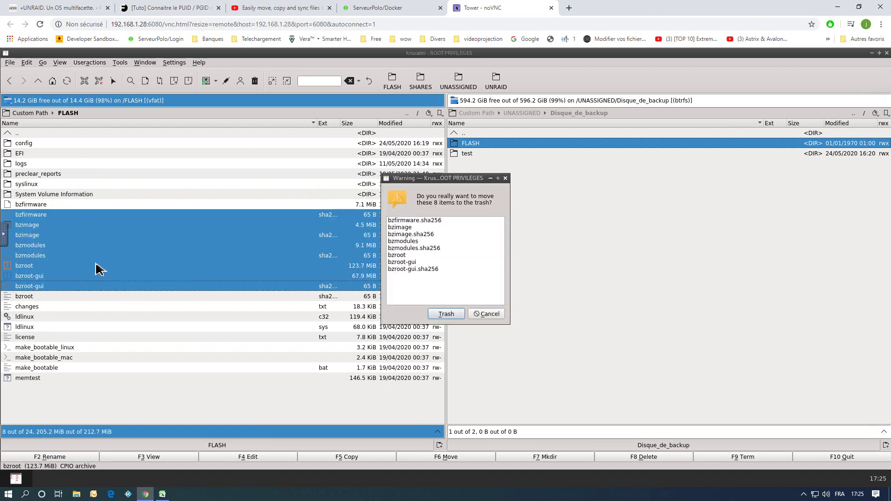
pyautogui.click(447, 317)
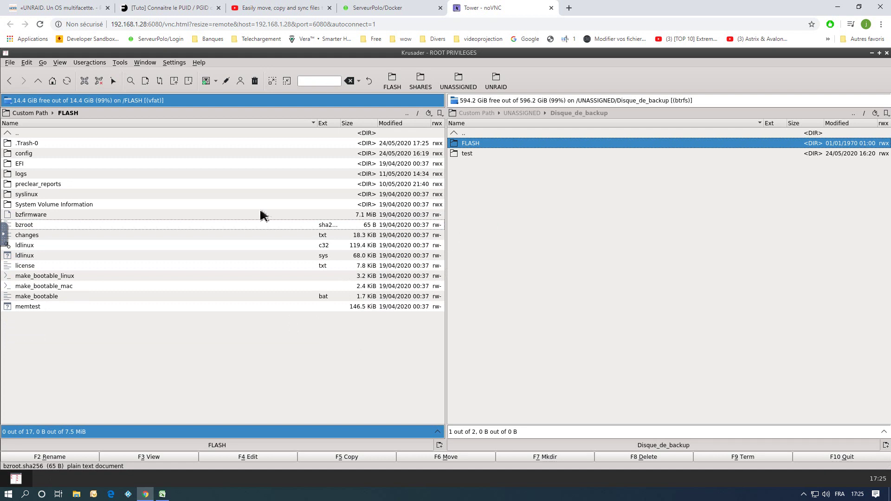
# Return the left panel to the root folder and select FLASH there.
pyautogui.click(36, 113)
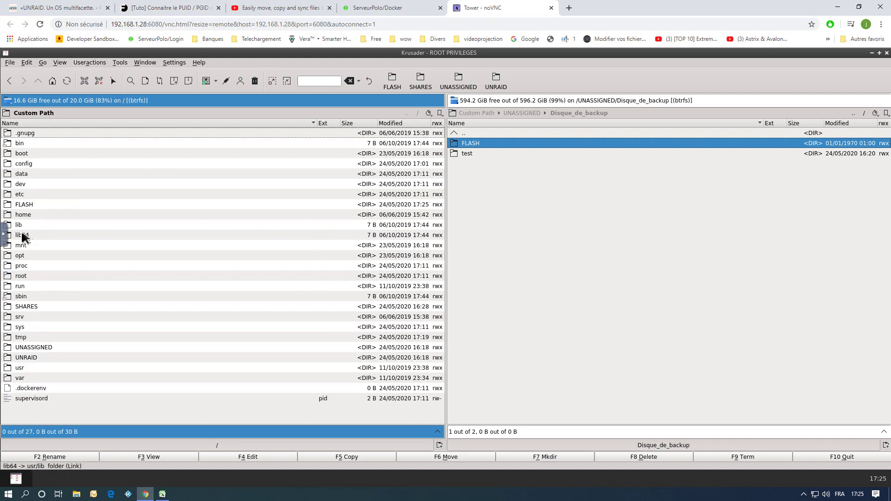
pyautogui.click(23, 204)
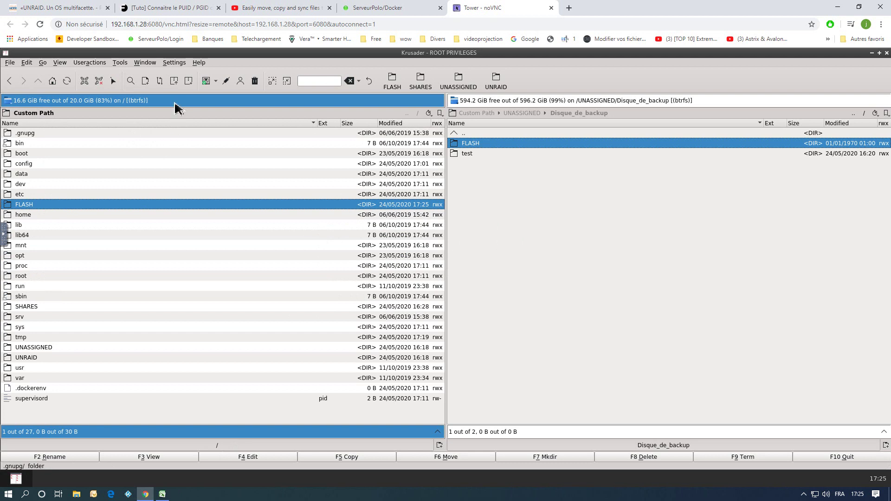
pyautogui.rightClick(476, 149)
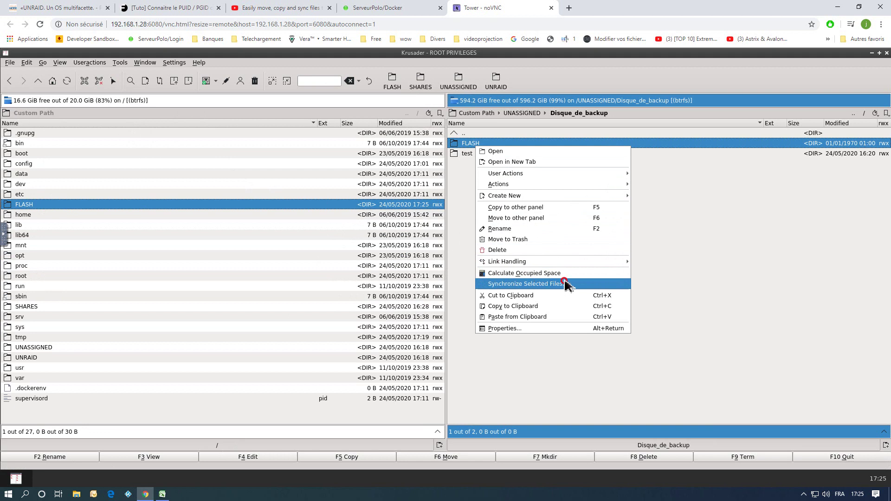
pyautogui.click(689, 291)
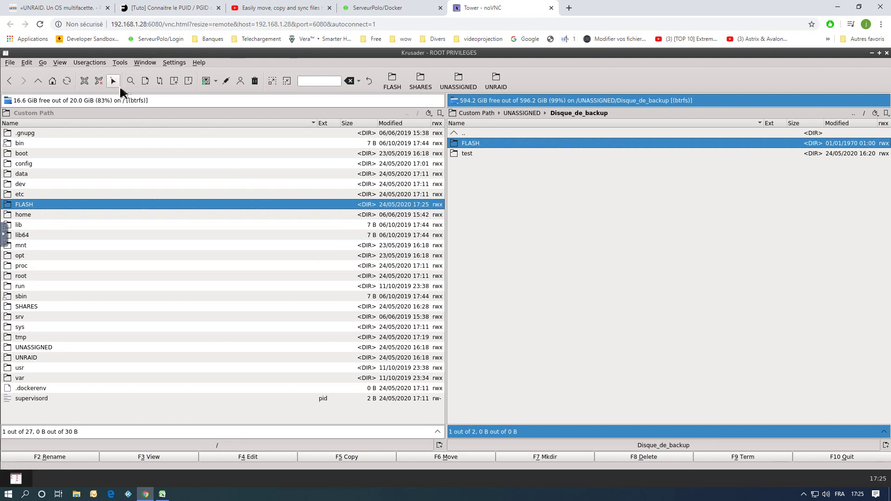
pyautogui.rightClick(482, 147)
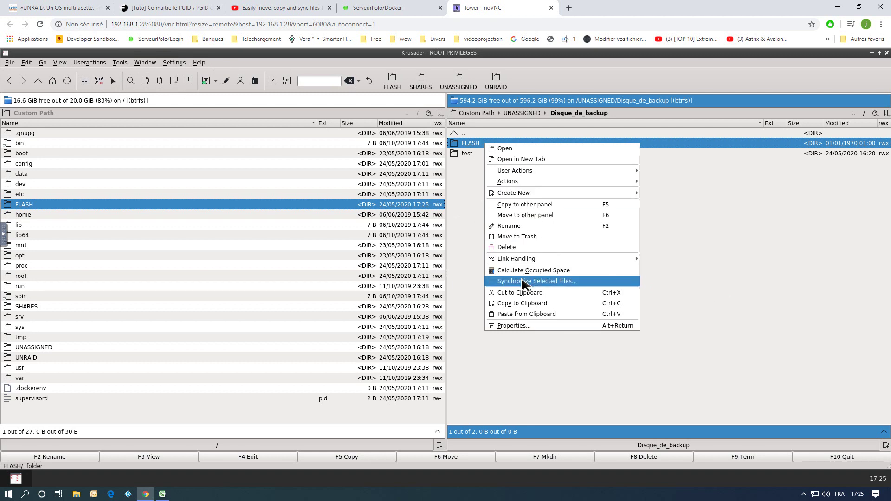
pyautogui.click(523, 281)
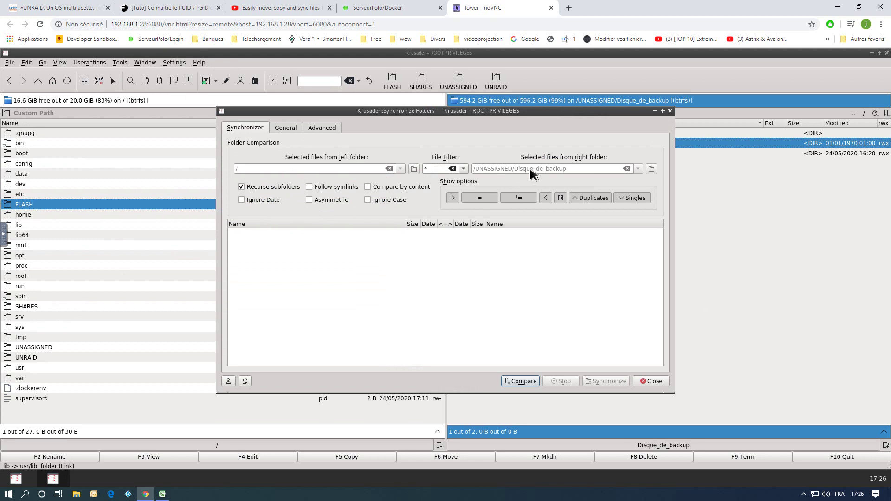
pyautogui.click(503, 111)
pyautogui.moveTo(502, 112); pyautogui.dragTo(453, 130)
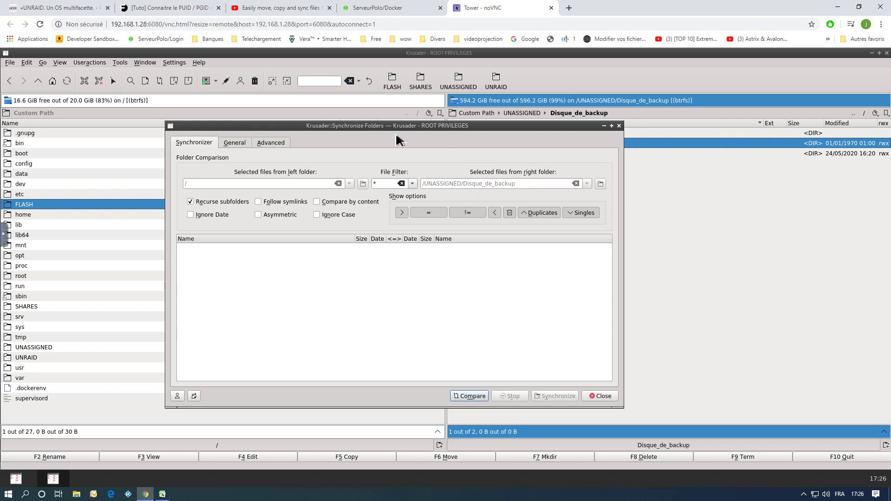
pyautogui.click(620, 126)
pyautogui.click(81, 205)
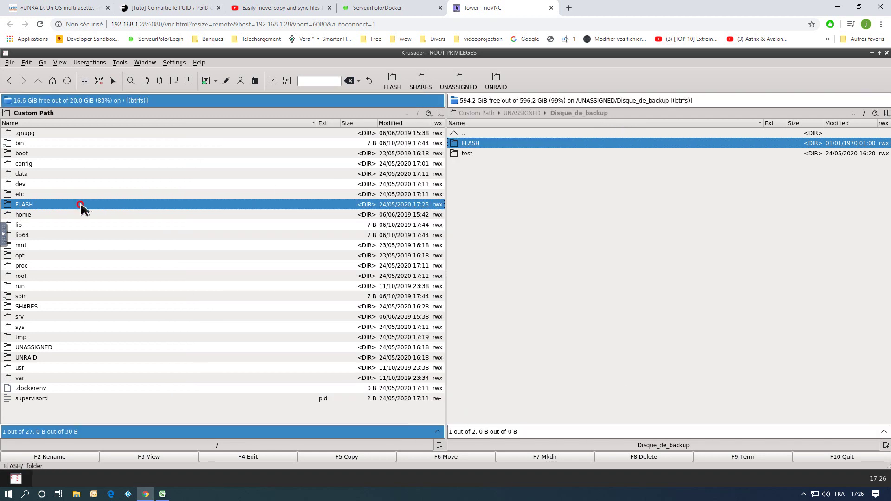
# Open the FLASH folder in both the left panel and on Disque_de_backup.
pyautogui.doubleClick(80, 204)
pyautogui.doubleClick(469, 144)
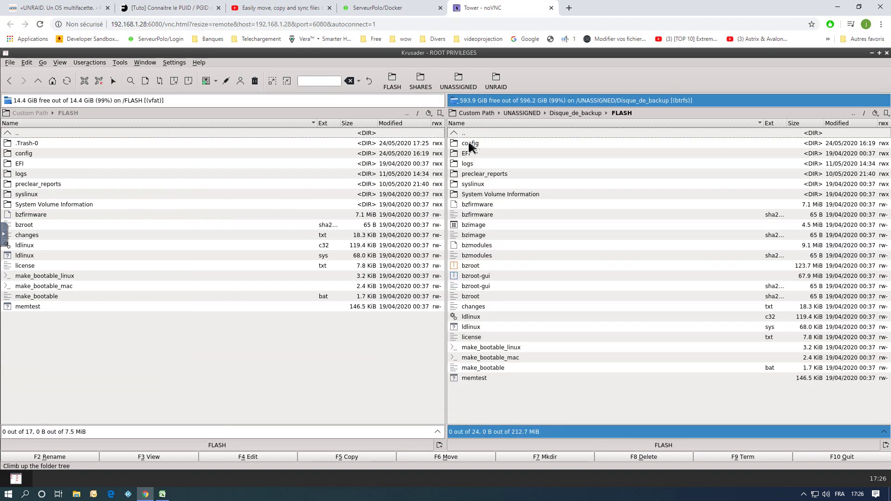
pyautogui.rightClick(562, 402)
pyautogui.click(521, 406)
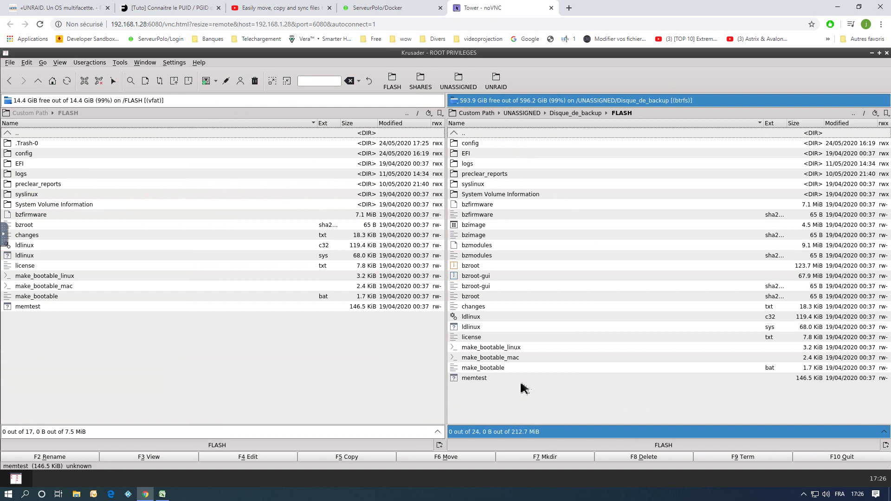
# Compare the two FLASH folders in Synchronize Folders, then close the window.
pyautogui.rightClick(544, 154)
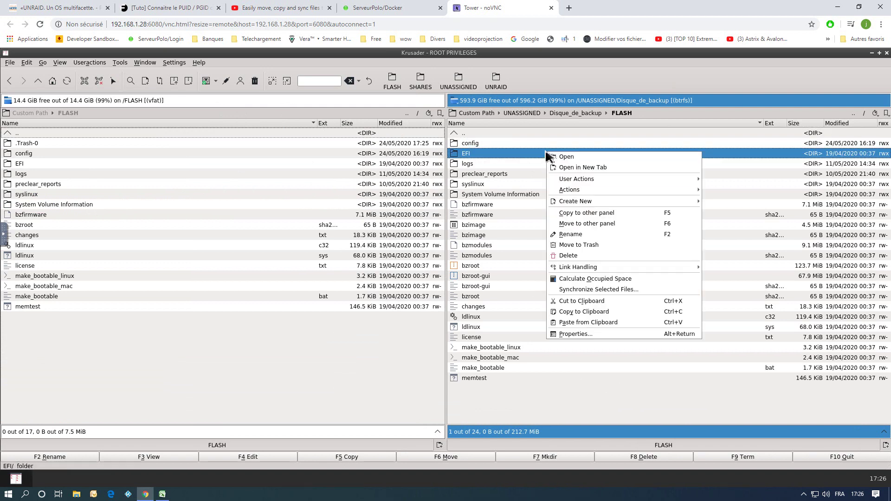
pyautogui.click(592, 292)
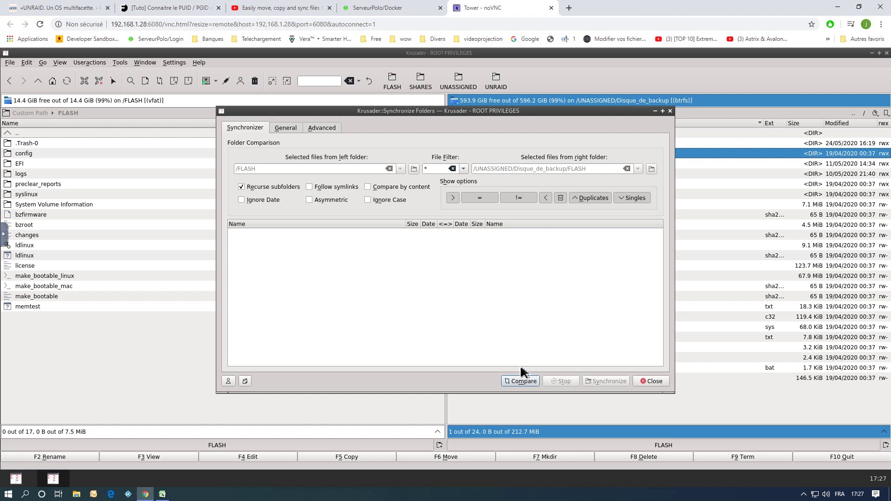
pyautogui.click(520, 381)
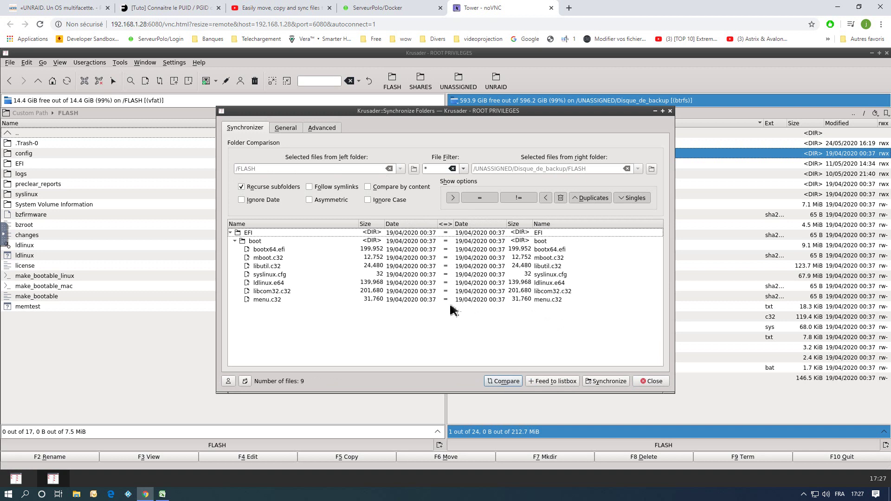
pyautogui.click(669, 111)
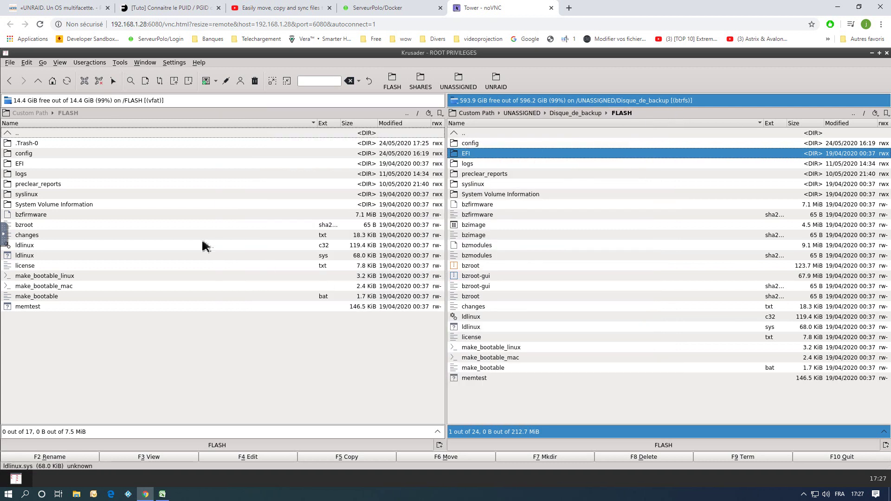
# Return the right panel to Disque_de_backup and the left panel to the root folder.
pyautogui.click(468, 134)
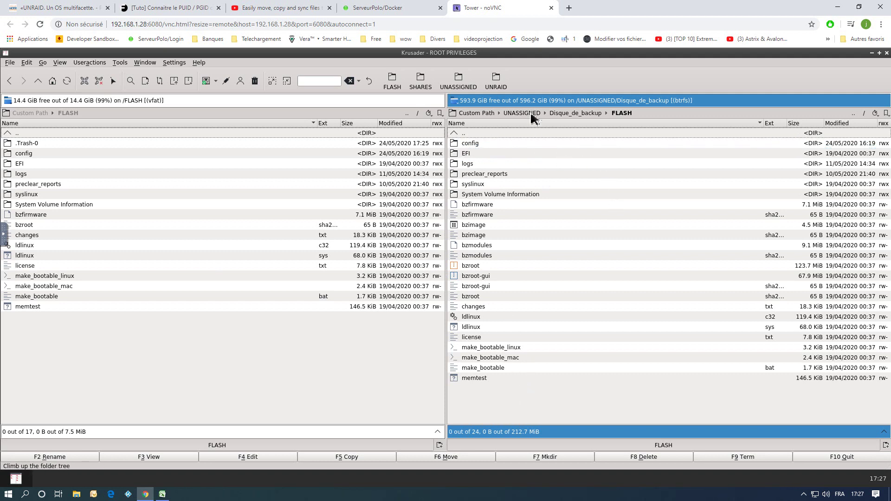
pyautogui.click(582, 116)
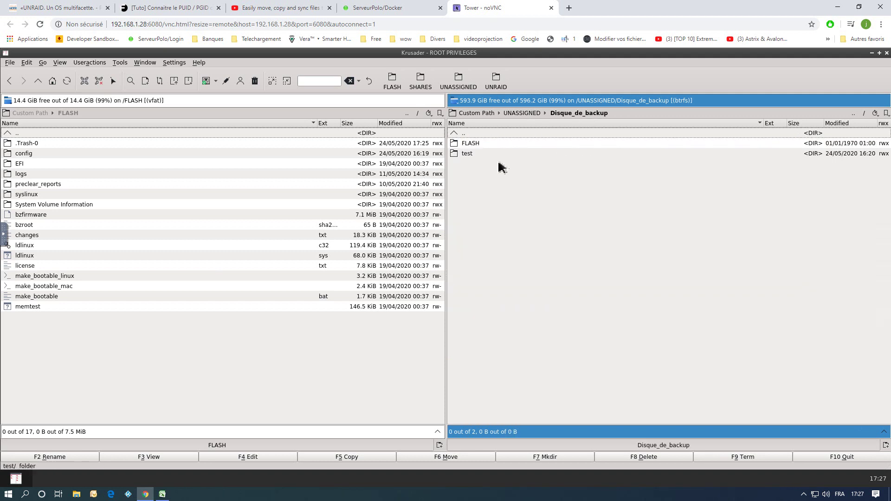
pyautogui.click(470, 143)
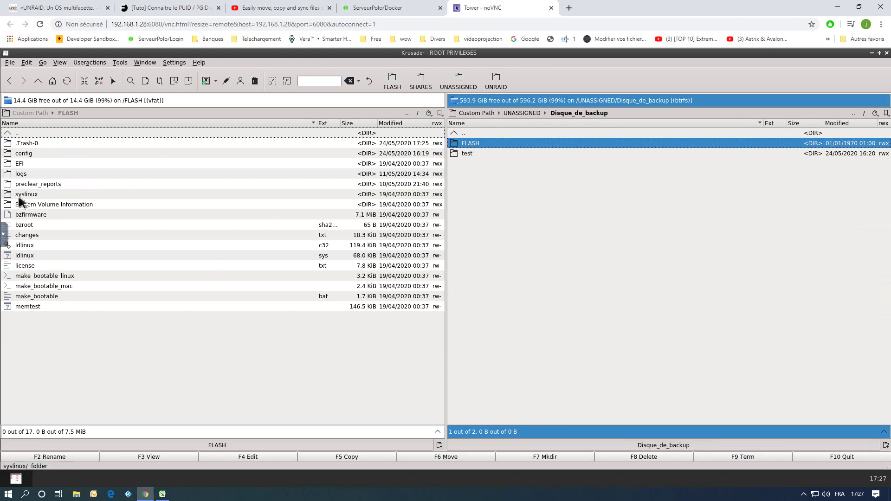
pyautogui.click(16, 135)
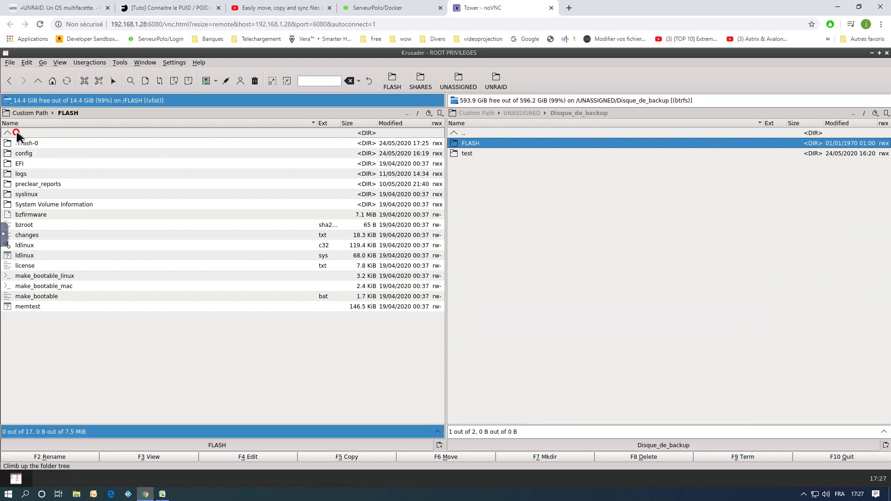
pyautogui.doubleClick(16, 133)
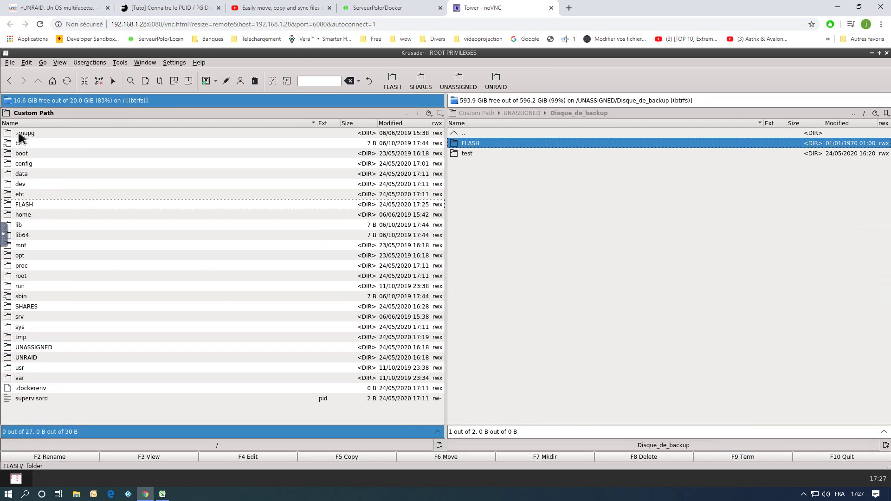
# Compare FLASH with its Disque_de_backup copy via Synchronize Selected Files and review the differences.
pyautogui.click(25, 206)
pyautogui.rightClick(27, 205)
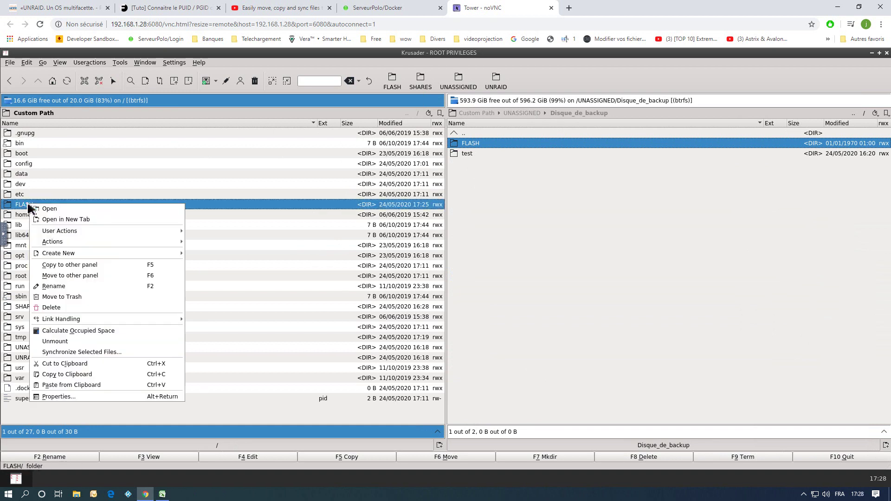
pyautogui.click(103, 351)
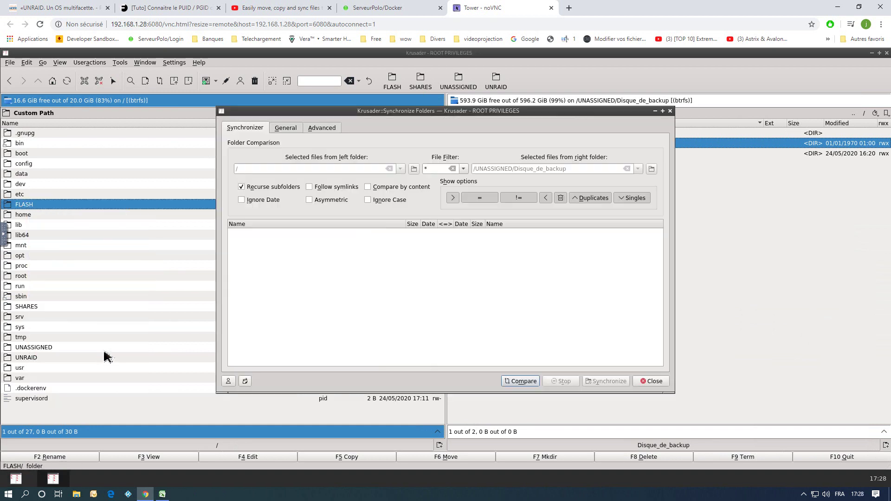
pyautogui.click(523, 382)
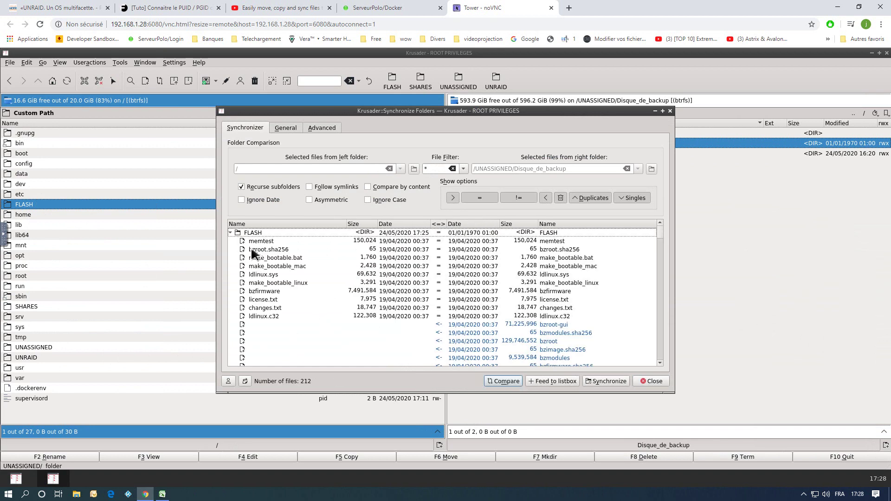
pyautogui.click(231, 233)
pyautogui.click(230, 232)
pyautogui.scroll(-1, 617, 276)
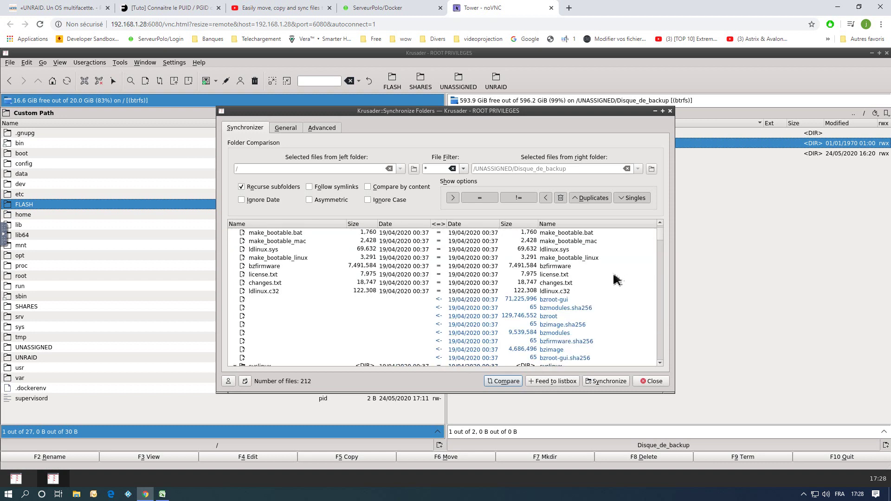
pyautogui.scroll(-2, 546, 288)
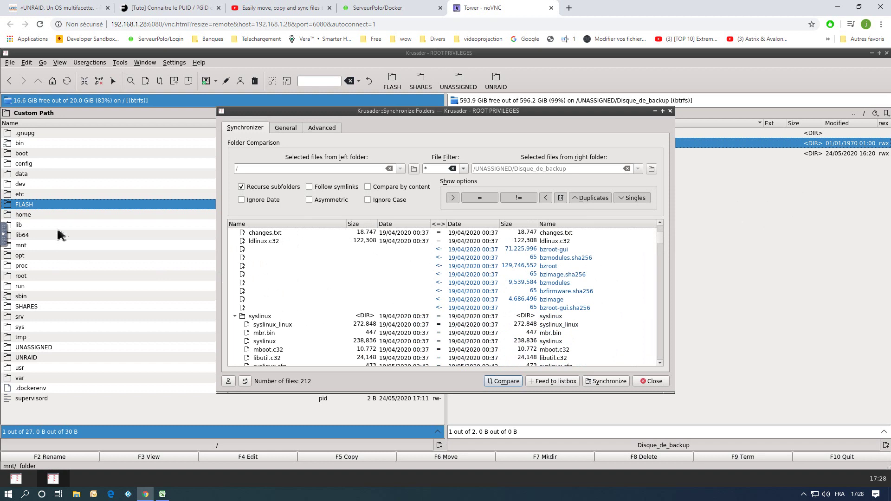
# Synchronize the differing files in both directions, then check FLASH's restored contents.
pyautogui.click(611, 382)
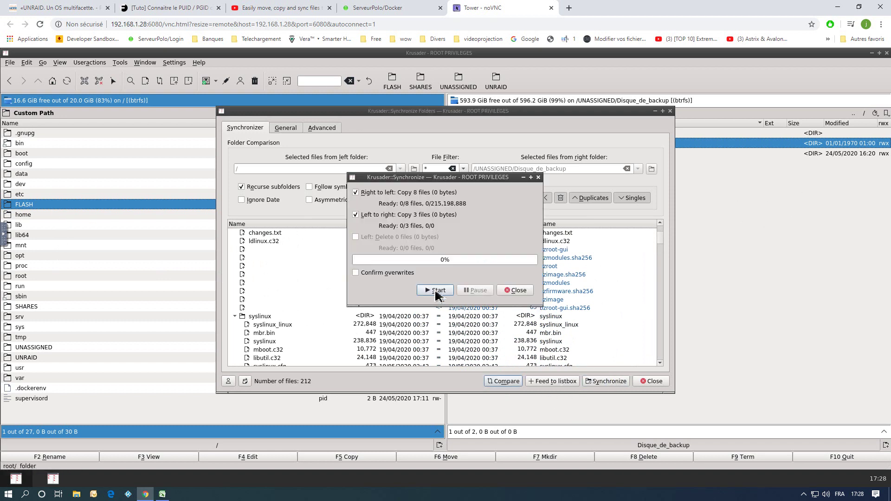
pyautogui.click(435, 290)
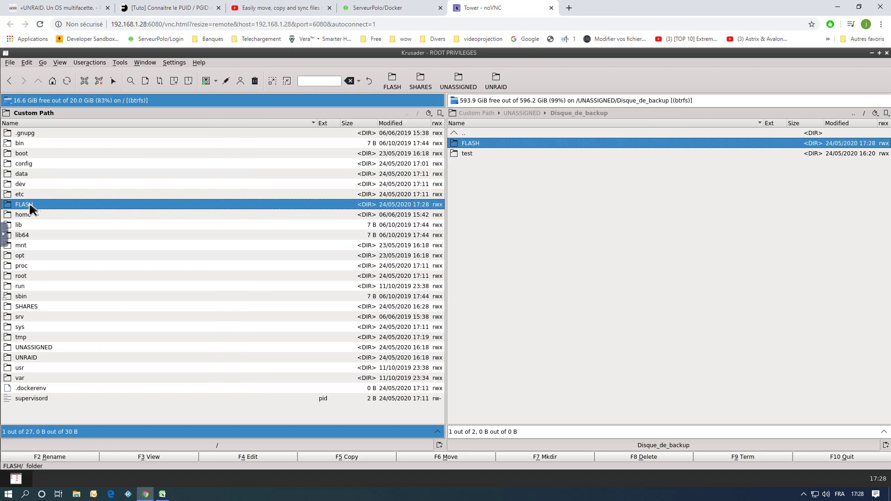
pyautogui.doubleClick(32, 204)
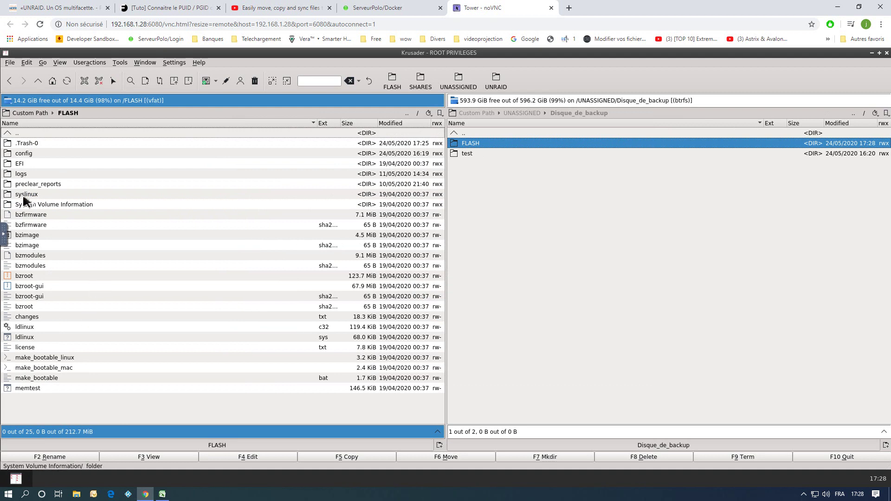
pyautogui.click(42, 115)
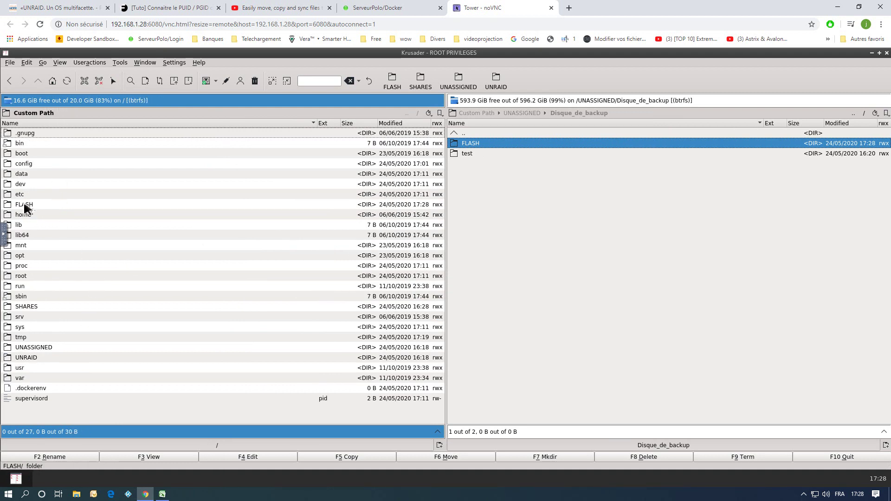
pyautogui.click(50, 206)
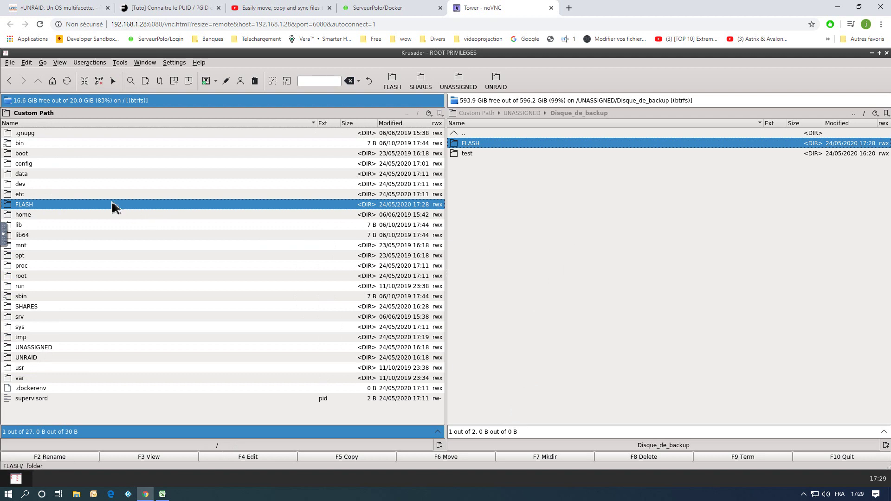
pyautogui.rightClick(108, 205)
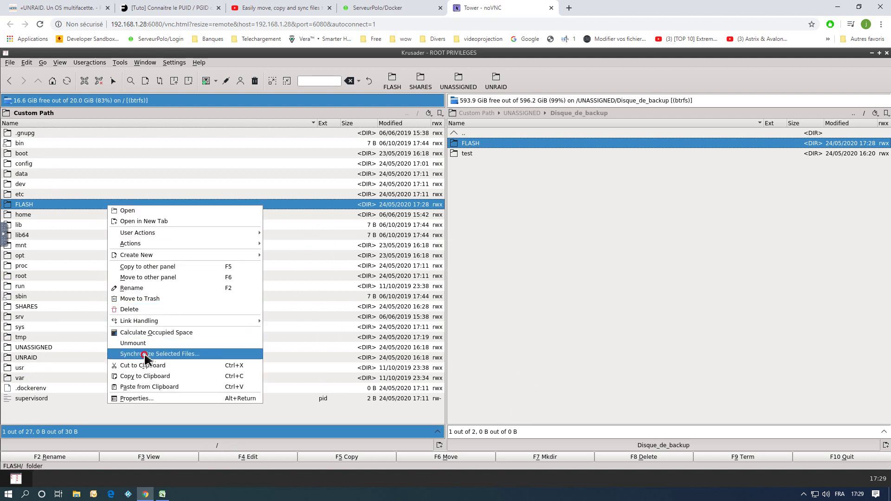
pyautogui.click(145, 354)
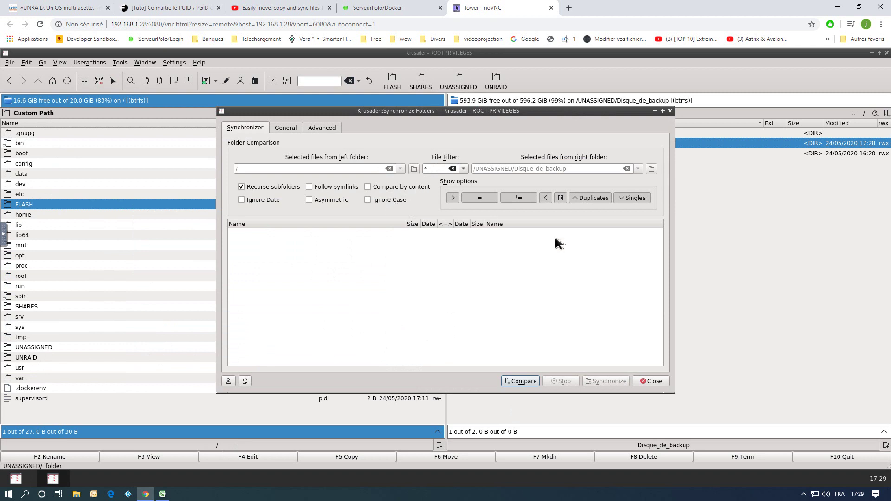
pyautogui.click(516, 381)
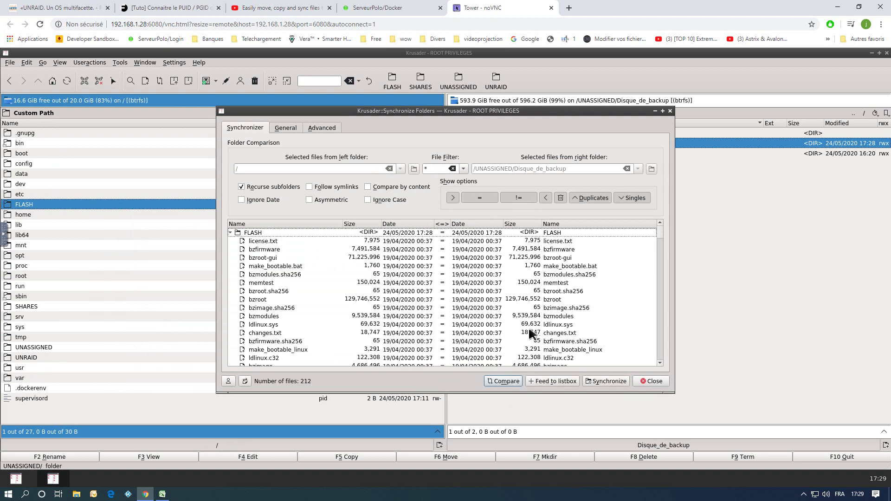
pyautogui.scroll(-10, 501, 269)
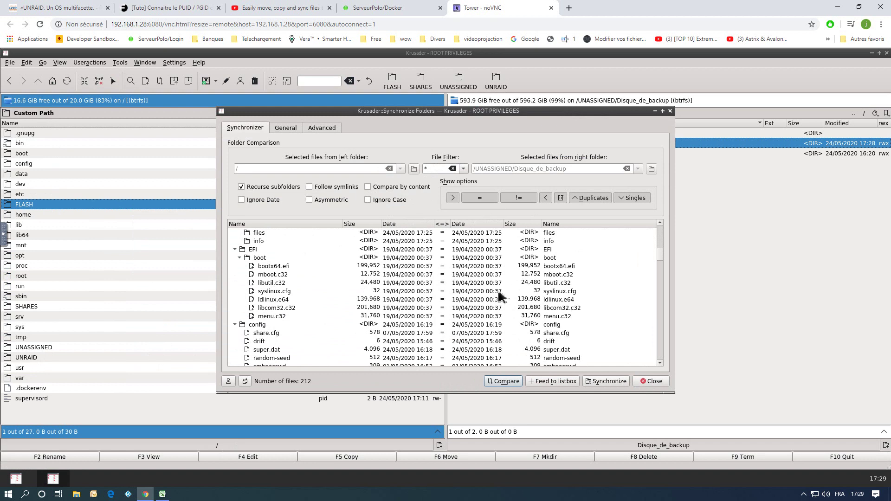
pyautogui.scroll(-10, 578, 325)
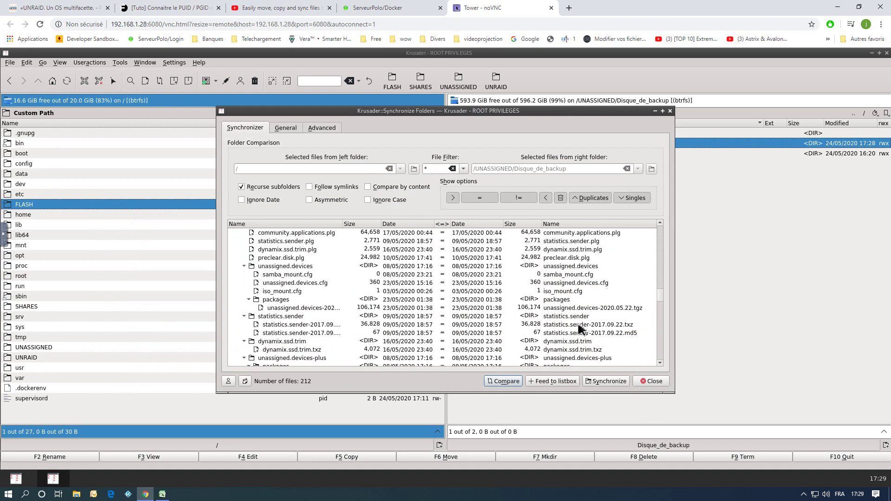
pyautogui.scroll(-10, 566, 332)
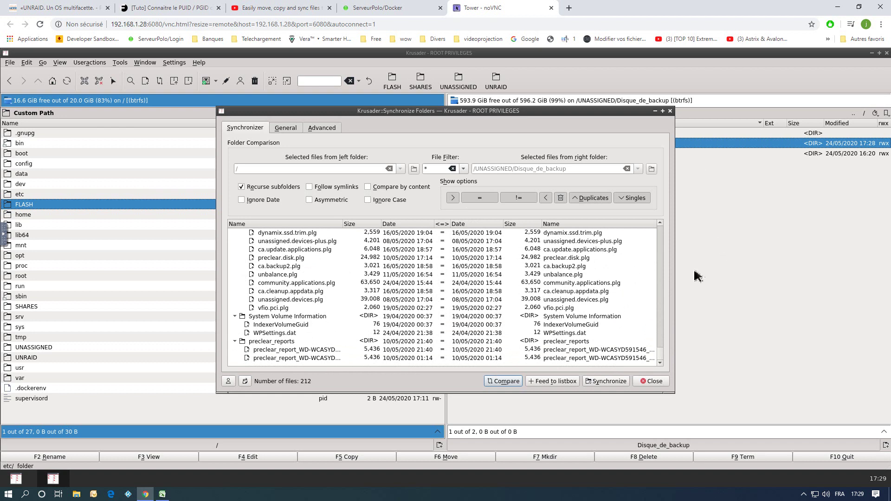
pyautogui.click(654, 381)
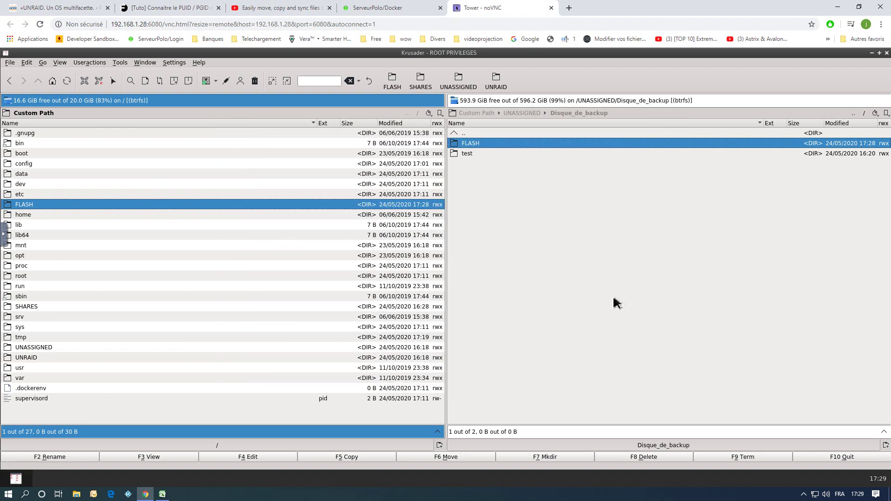
pyautogui.doubleClick(464, 134)
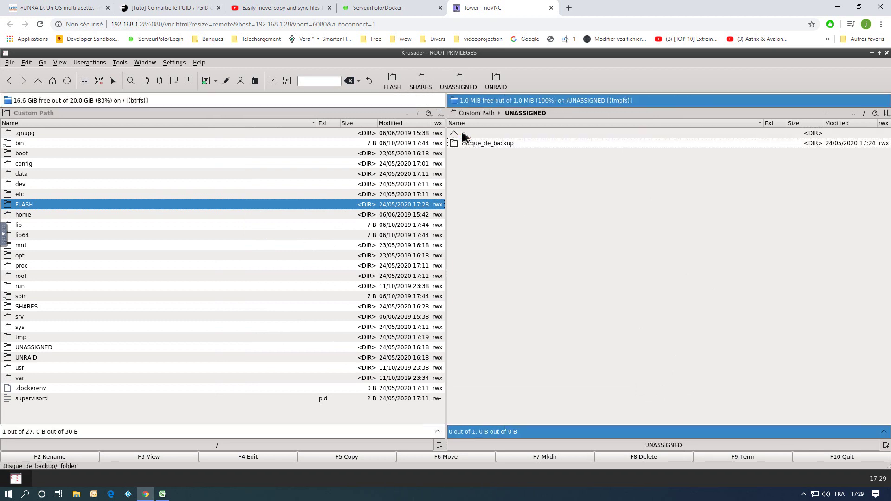
# Take the right panel up from UNASSIGNED to the root folder.
pyautogui.press('Tab')
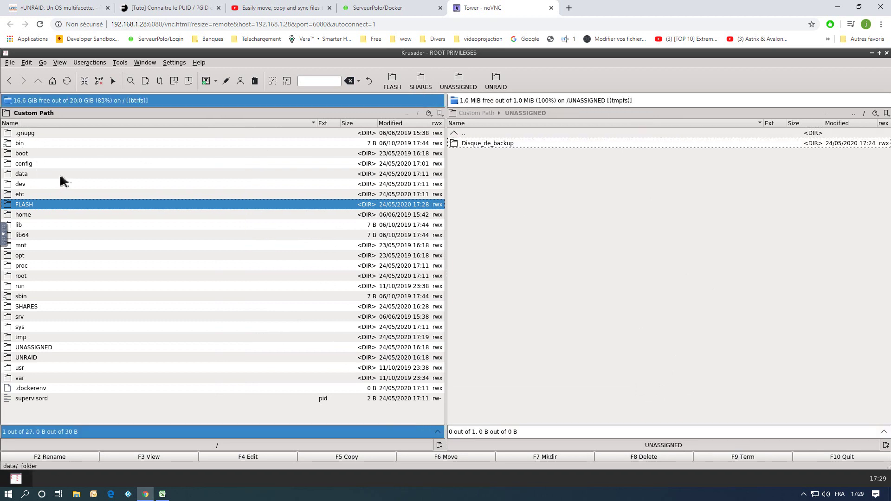
pyautogui.click(509, 191)
pyautogui.doubleClick(461, 136)
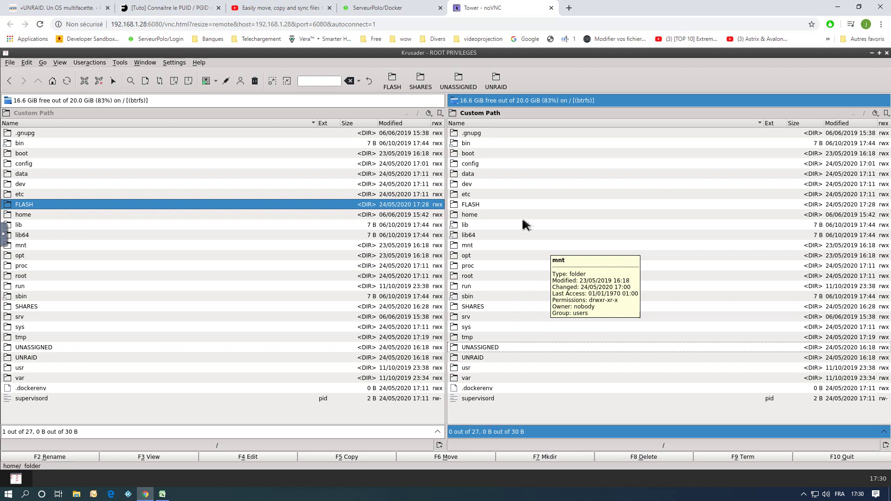
# Start a new network connection using the smb:// protocol and enter host address '192'.
pyautogui.click(227, 82)
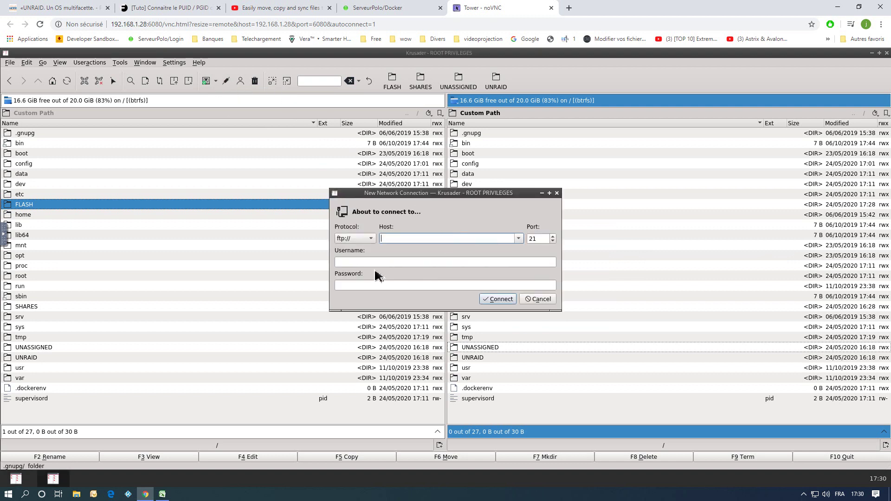
pyautogui.click(356, 241)
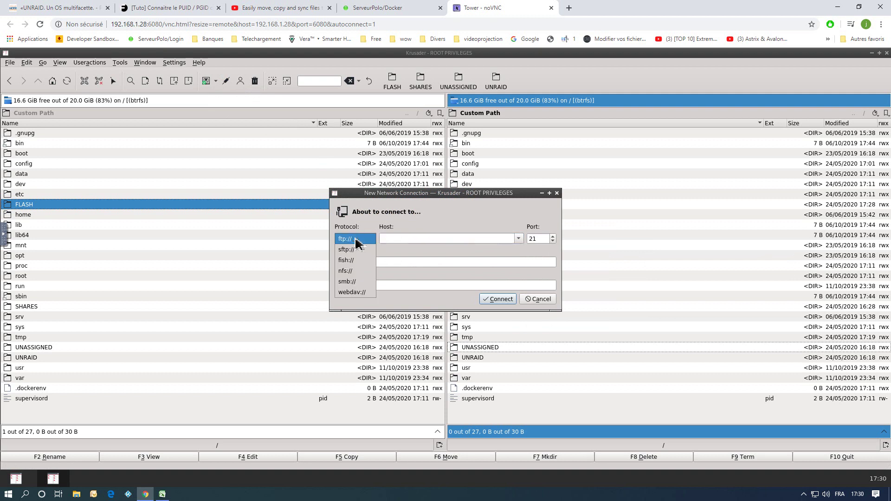
pyautogui.click(353, 282)
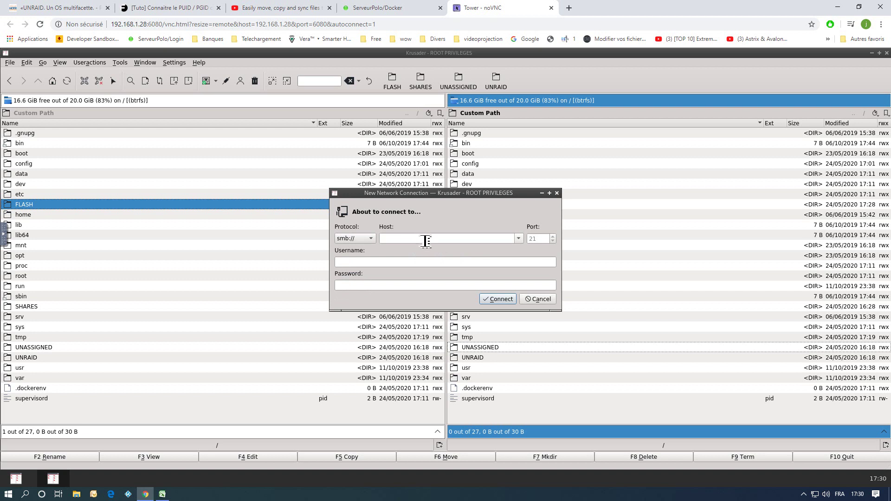
pyautogui.click(425, 240)
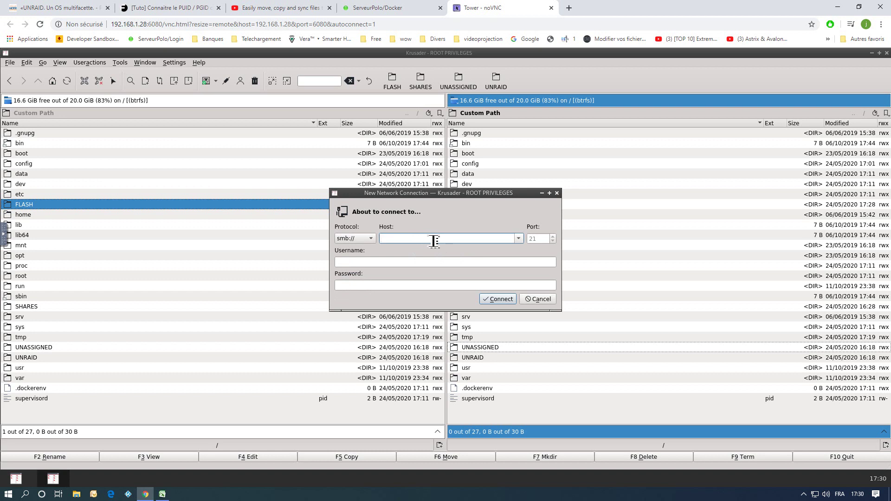
pyautogui.write('192.1')
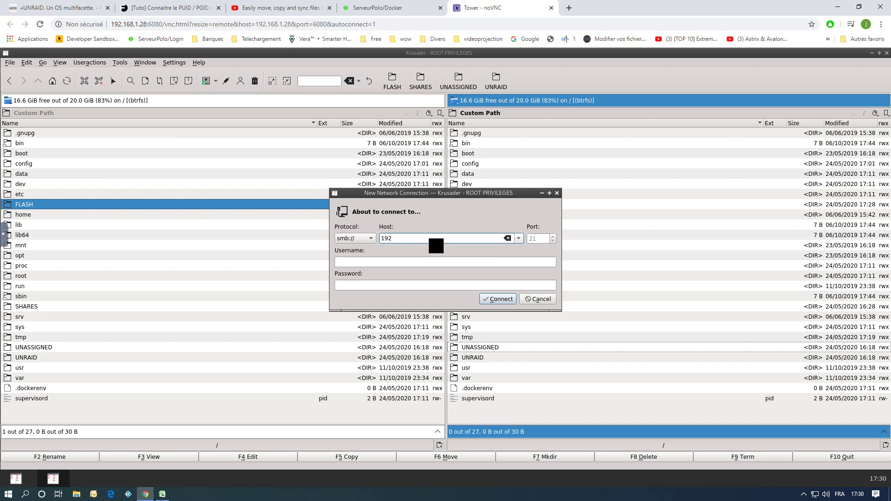
# Complete the SMB host as 192.168.1.29, enter the user's account name, and connect.
pyautogui.write('68.1.29')
pyautogui.click(416, 265)
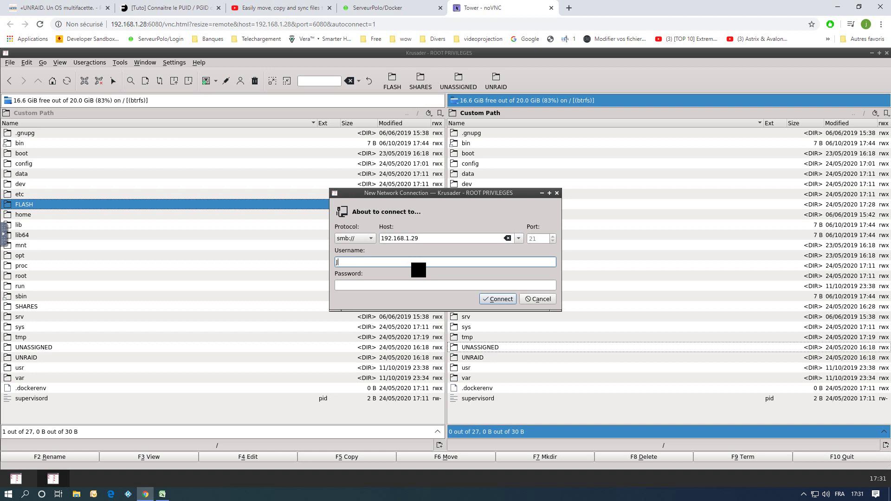
pyautogui.click(393, 285)
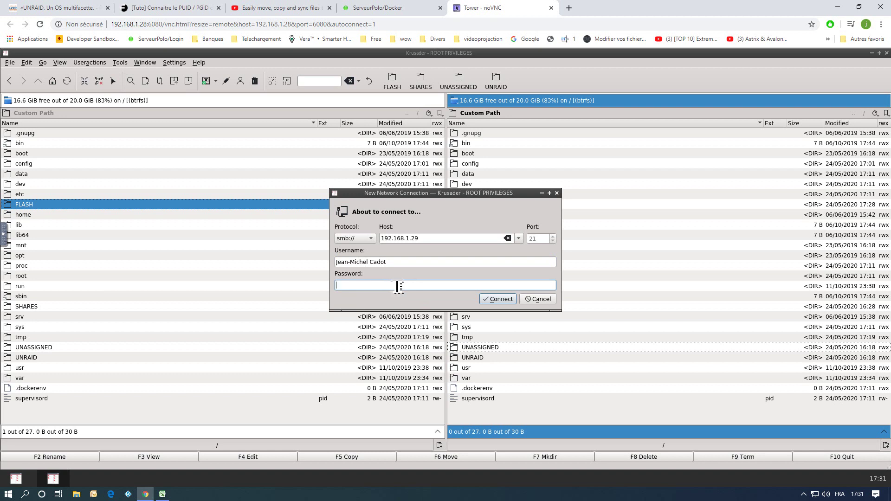
pyautogui.click(499, 299)
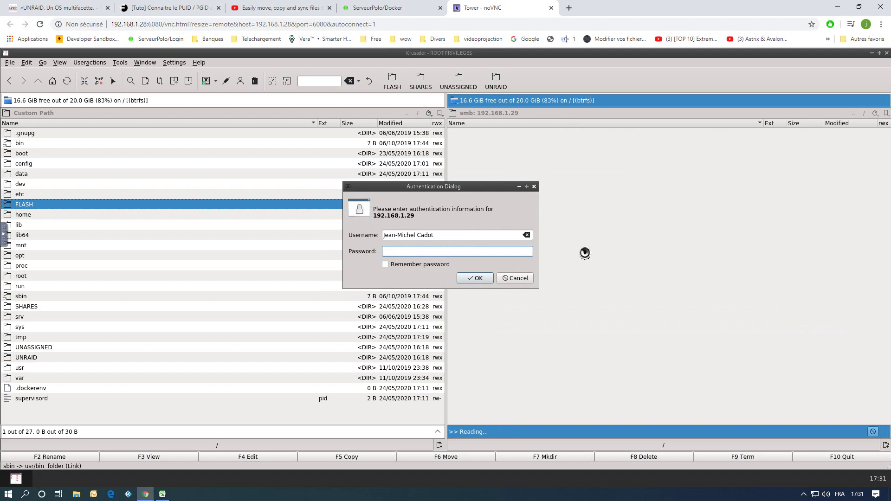
# Sign in with the account password to list 192.168.1.29's twelve shares, then bring up File Explorer.
pyautogui.write('••••••')
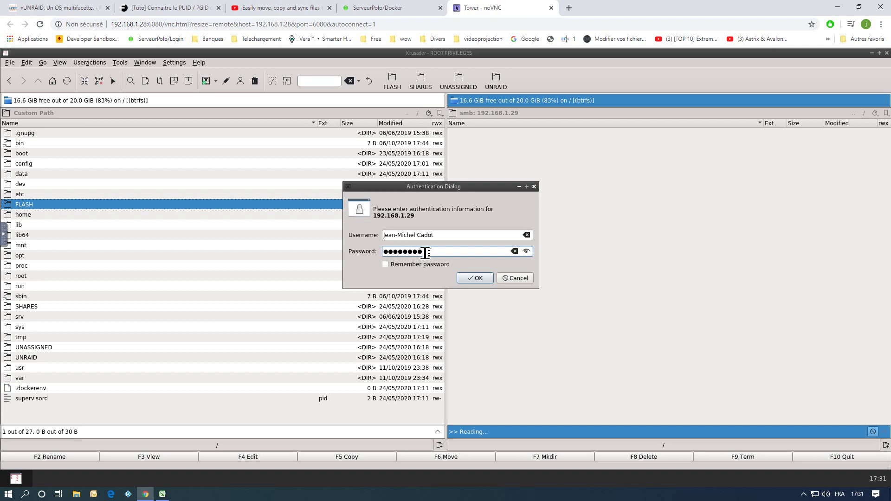
pyautogui.click(478, 279)
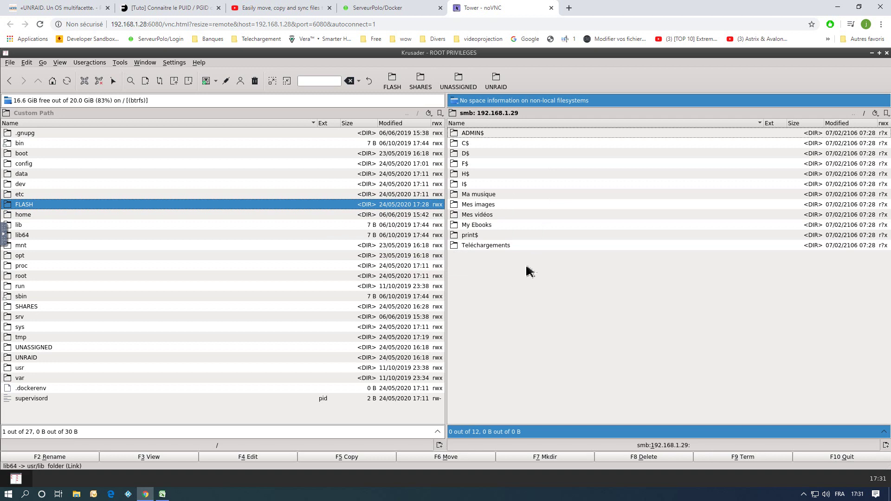
pyautogui.click(77, 493)
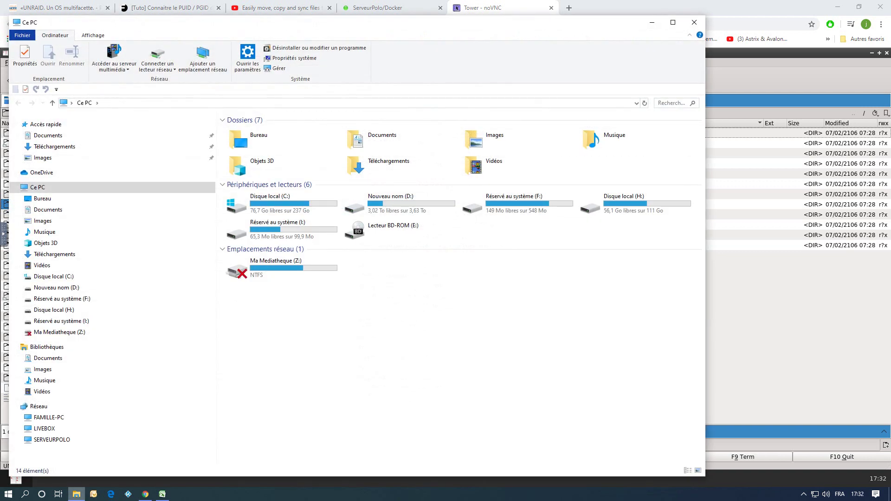
# Check FAMILLE-PC's five shared folders under Réseau, then close File Explorer.
pyautogui.click(52, 420)
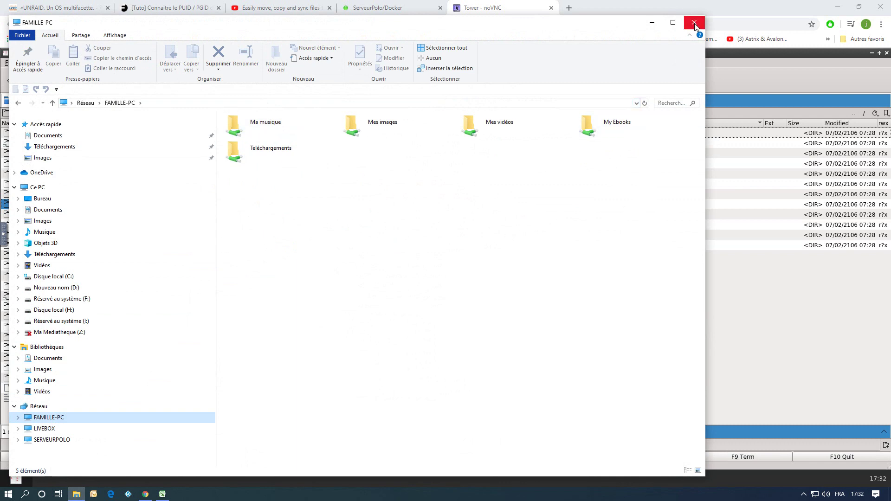
pyautogui.click(695, 27)
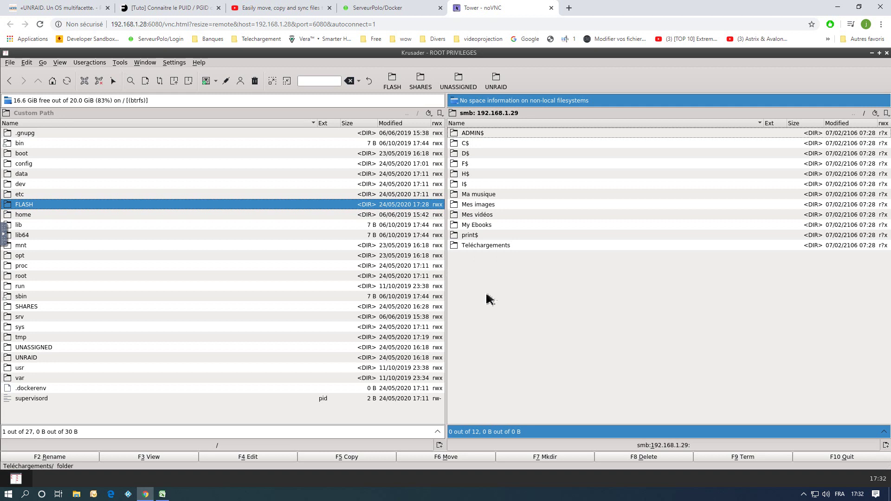
pyautogui.doubleClick(480, 215)
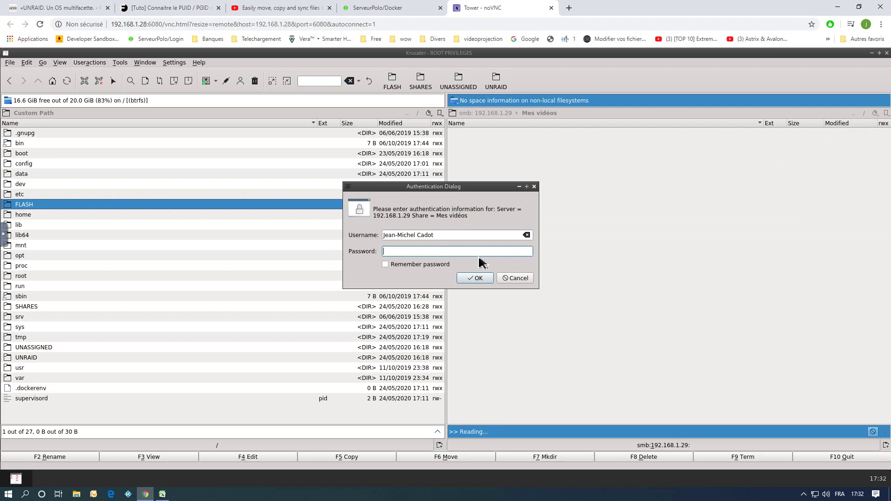
pyautogui.write('•••••••••')
pyautogui.click(486, 279)
pyautogui.click(519, 279)
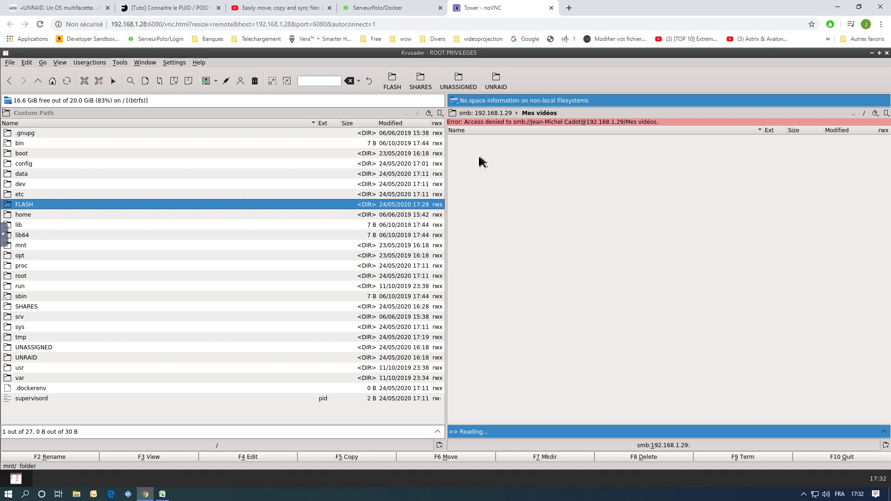
pyautogui.click(506, 114)
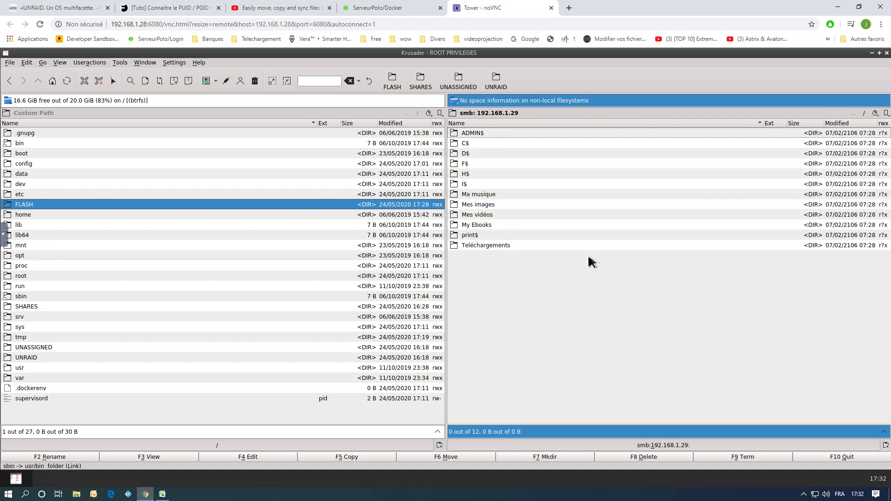
# Bookmark the 192.168.1.29 share list under the name 'Famille-PC'.
pyautogui.click(886, 114)
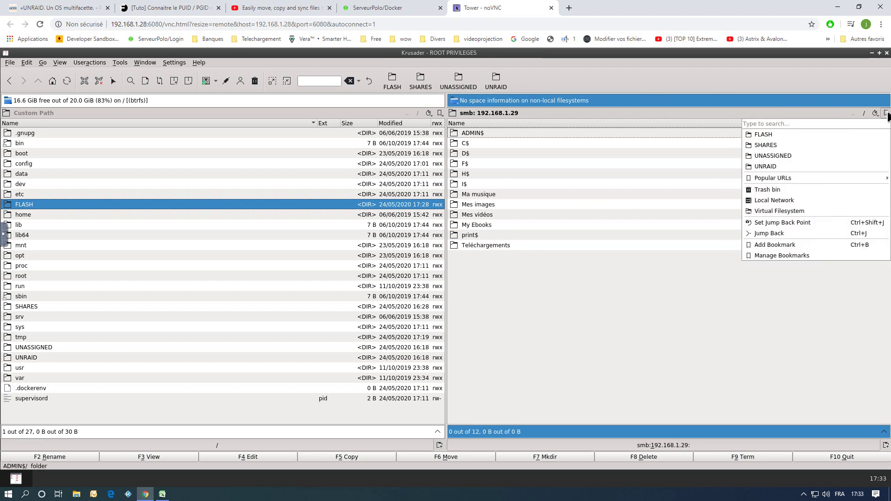
pyautogui.click(778, 245)
pyautogui.click(488, 234)
pyautogui.moveTo(488, 234); pyautogui.dragTo(358, 237)
pyautogui.press('BackSpace')
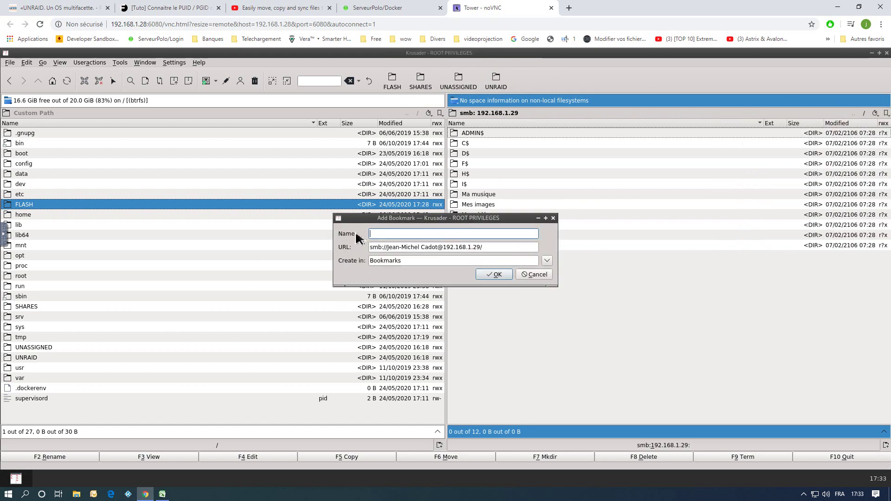
pyautogui.write('Famille-PC')
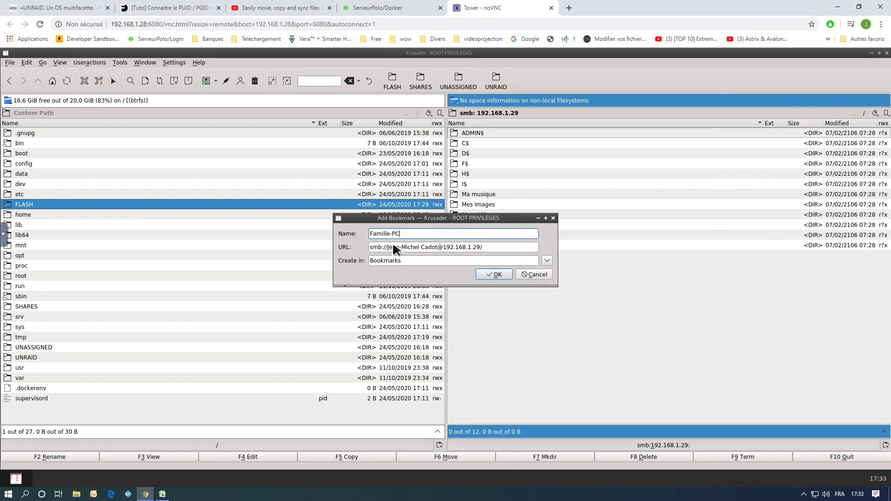
pyautogui.click(498, 274)
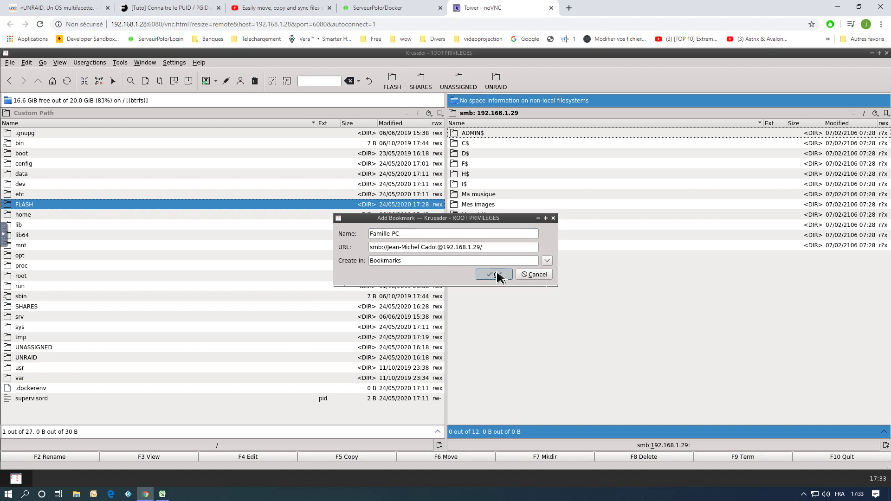
pyautogui.rightClick(540, 80)
pyautogui.click(573, 118)
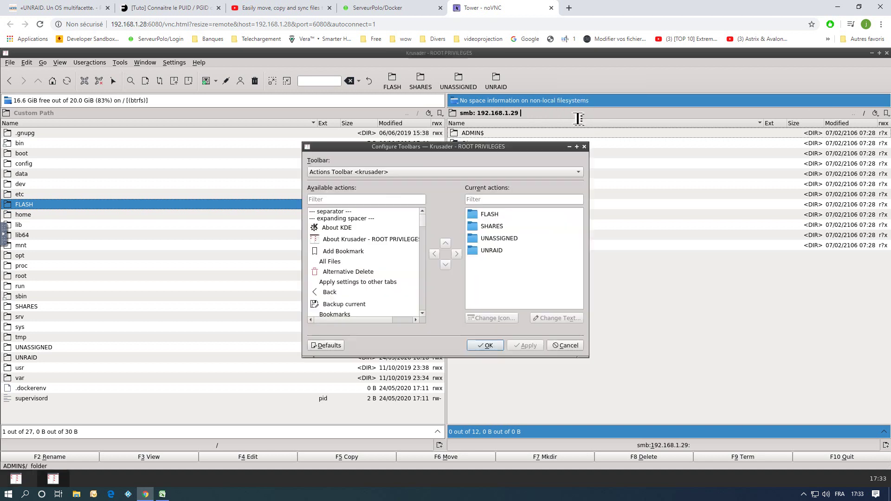
# Add the Famille-PC bookmark action to the toolbar and apply the change.
pyautogui.scroll(-9, 397, 275)
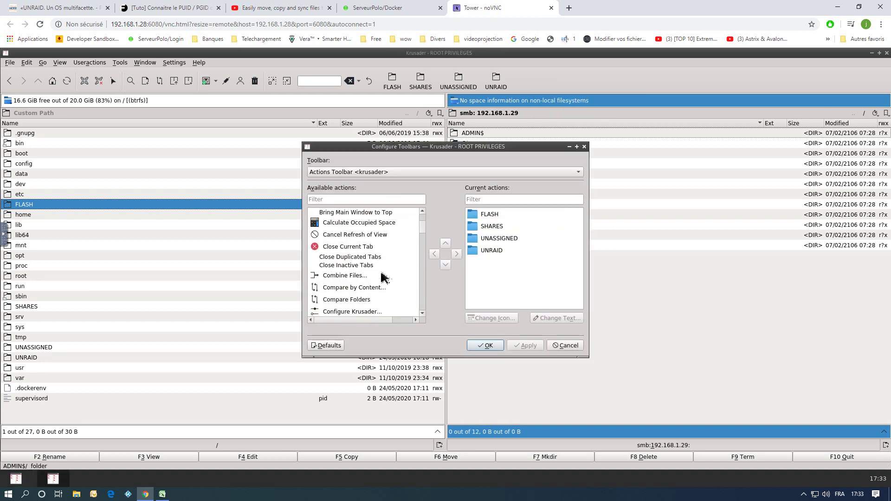
pyautogui.scroll(-5, 380, 277)
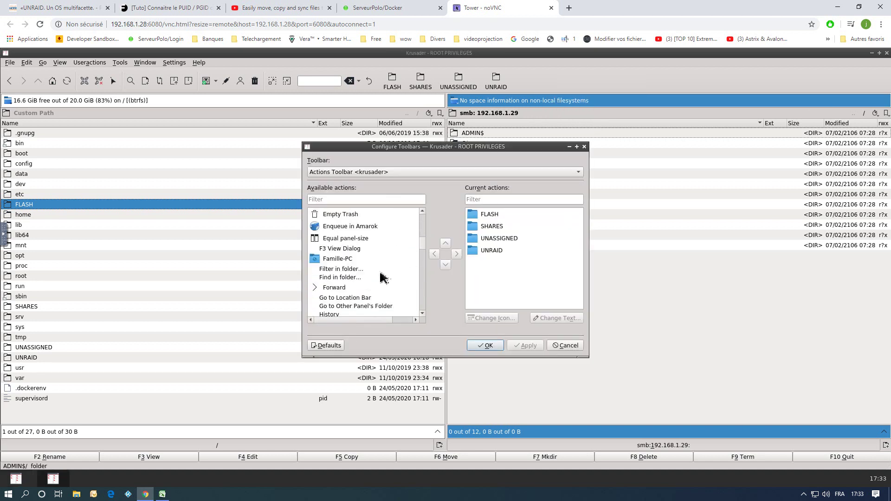
pyautogui.click(338, 259)
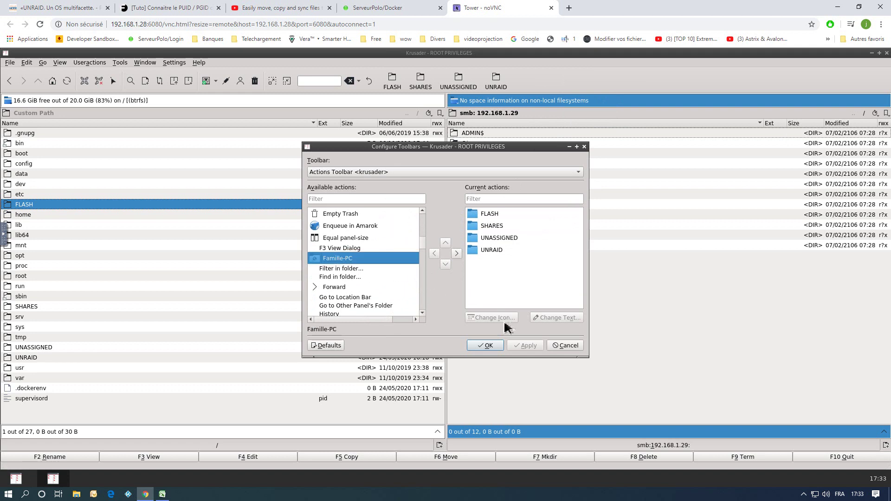
pyautogui.click(457, 254)
pyautogui.click(529, 346)
pyautogui.click(487, 346)
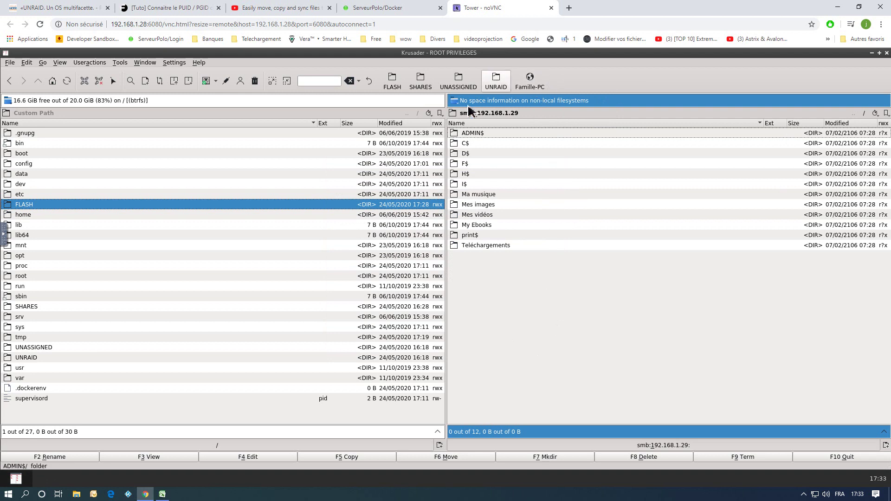
# Try the UNASSIGNED, Famille-PC and UNRAID toolbar buttons, then return to Unraid's Docker page.
pyautogui.click(458, 81)
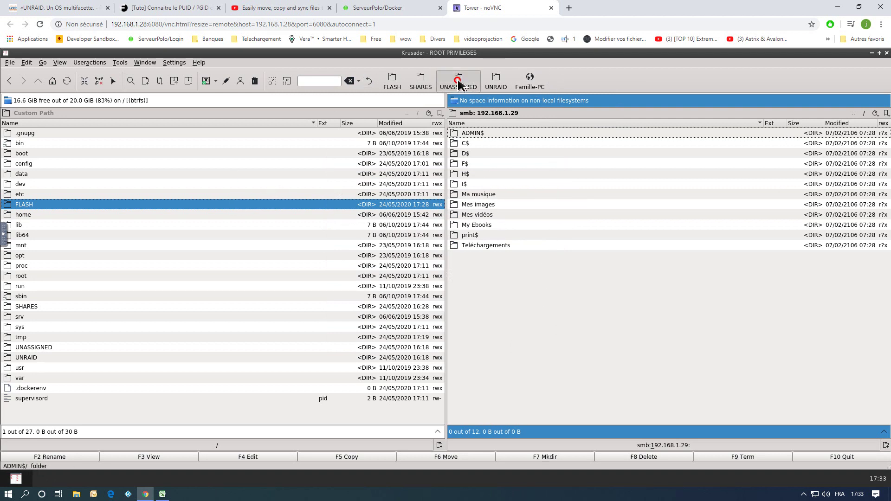
pyautogui.click(540, 86)
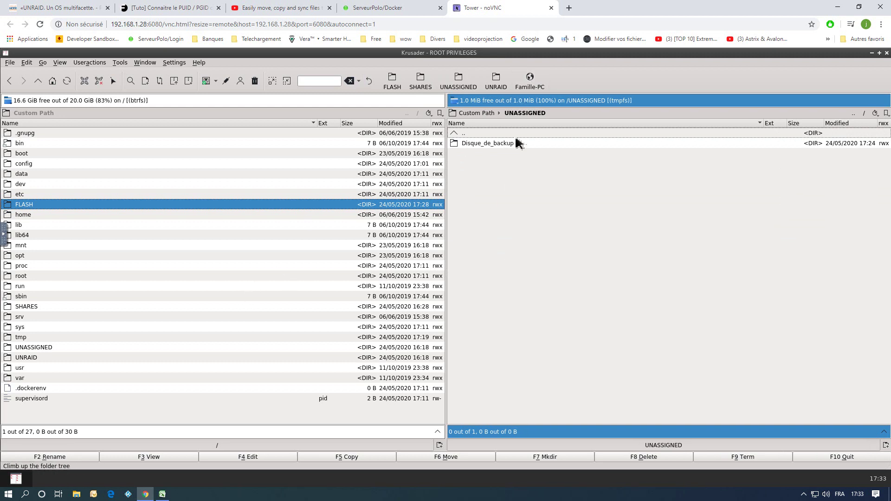
pyautogui.click(493, 86)
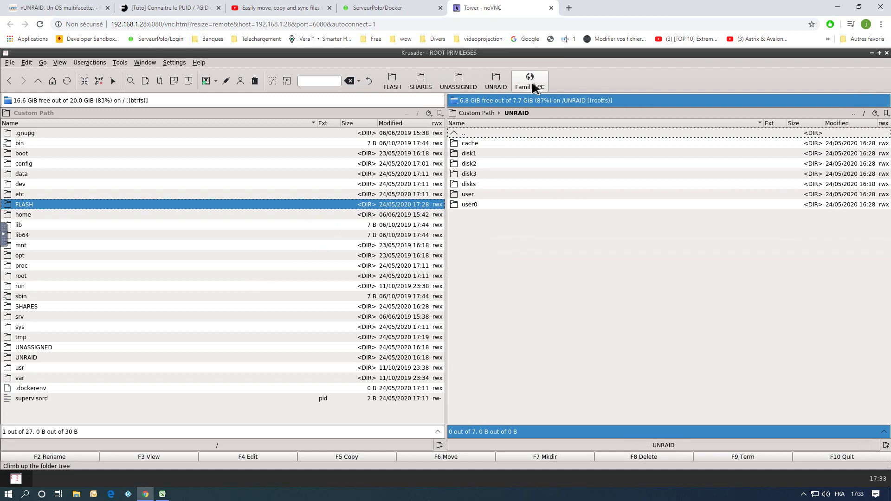
pyautogui.click(459, 83)
pyautogui.click(495, 84)
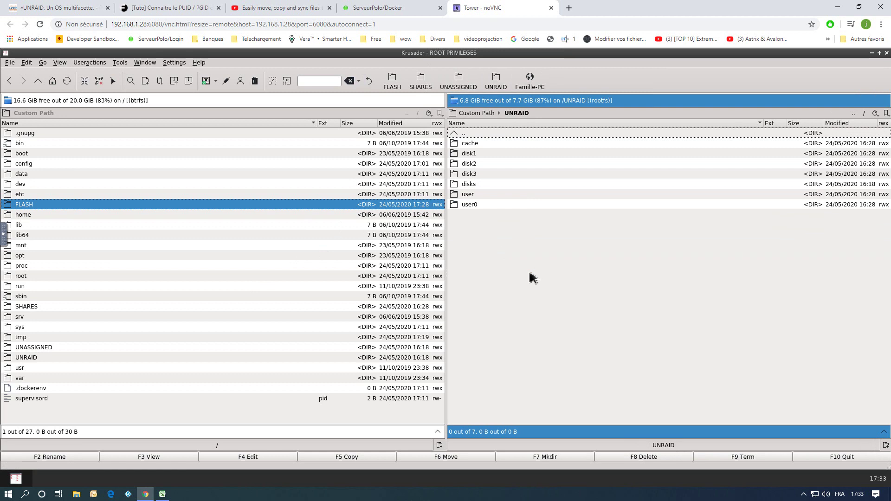
pyautogui.press('Tab')
pyautogui.press('Return')
pyautogui.click(374, 8)
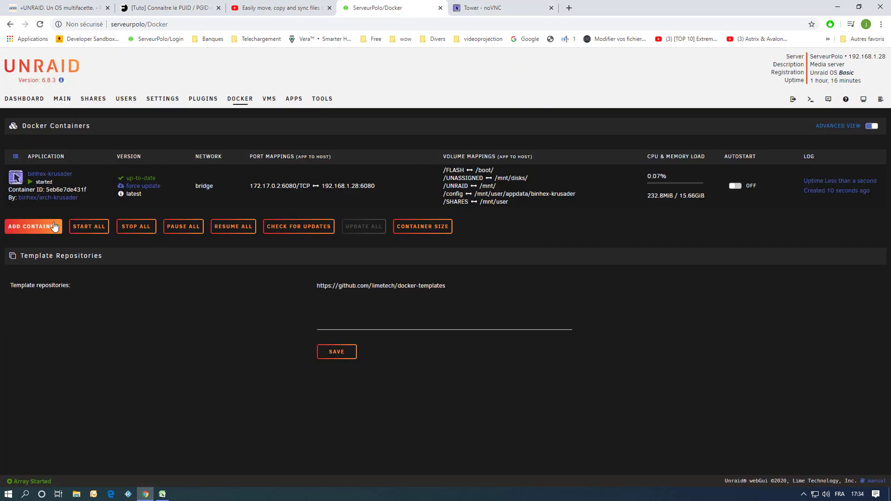
# Restart the binhex-krusader container and relaunch its WebUI in a new tab, closing the old one.
pyautogui.click(14, 184)
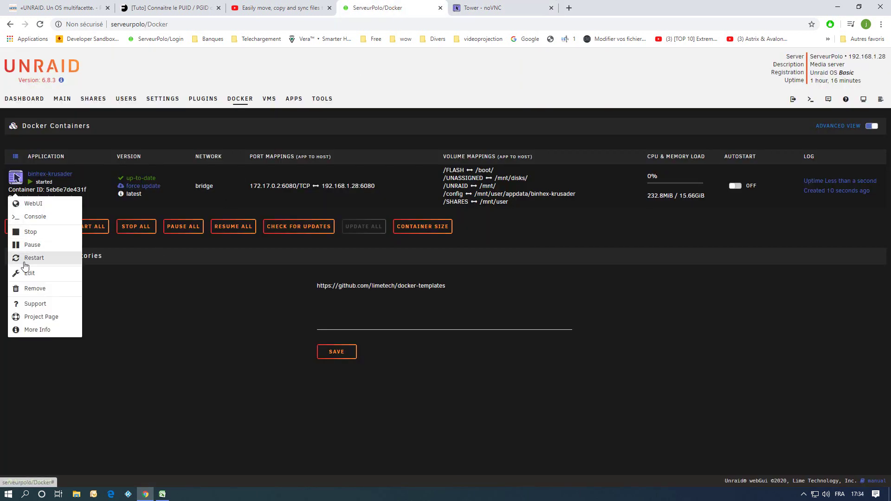
pyautogui.click(23, 258)
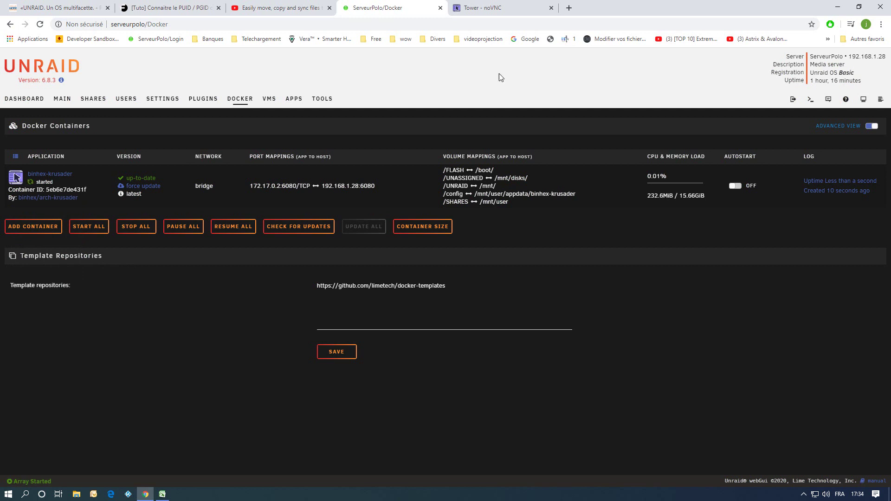
pyautogui.click(552, 7)
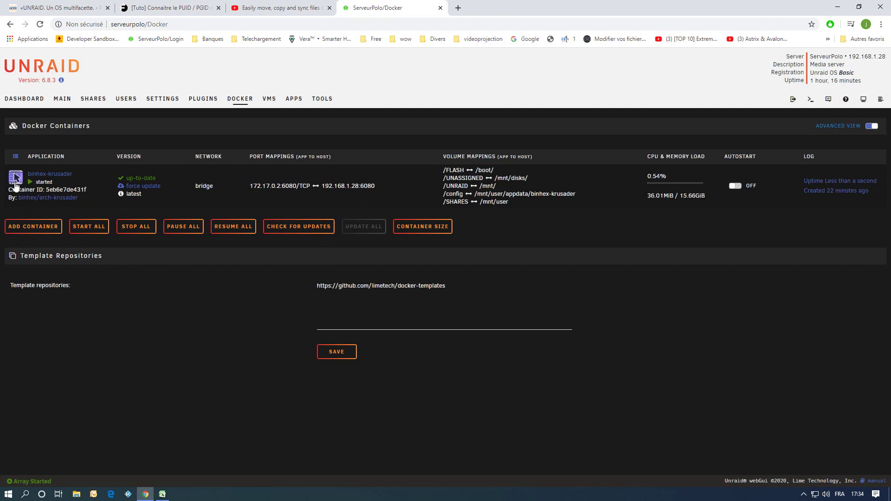
pyautogui.click(14, 175)
pyautogui.click(29, 202)
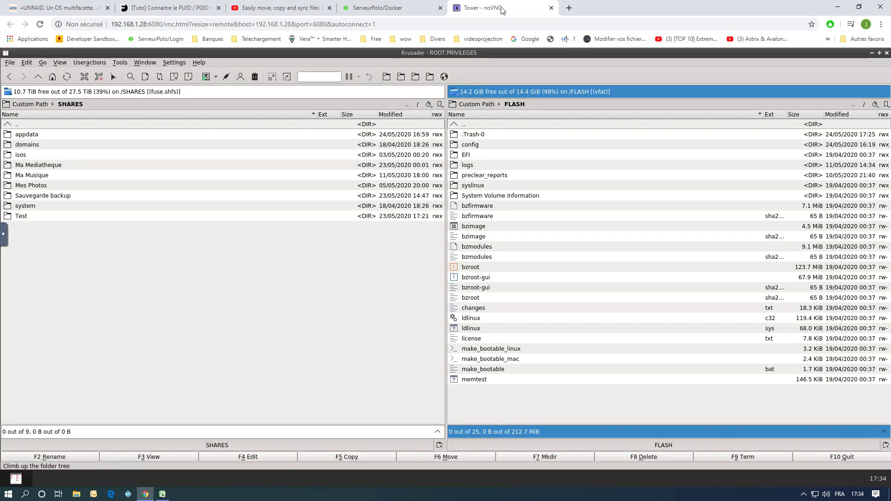
# Set the toolbar to show bookmark names under their icons.
pyautogui.rightClick(460, 77)
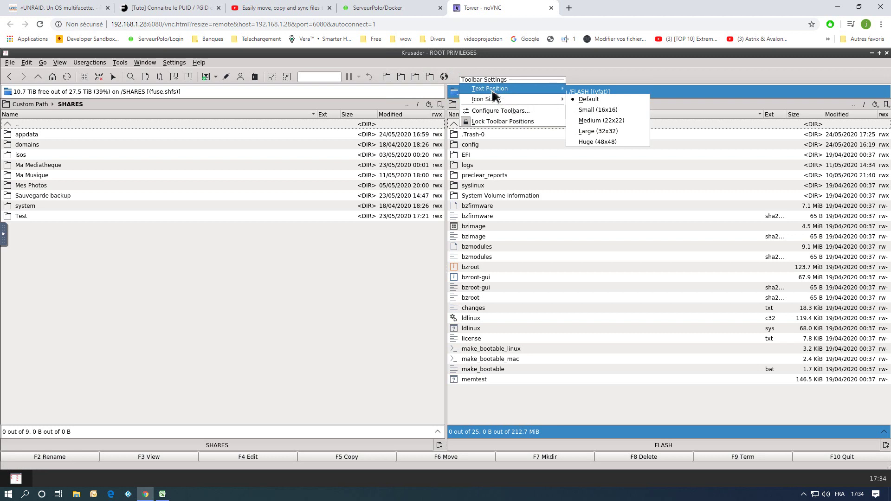
pyautogui.moveTo(534, 88)
pyautogui.click(589, 120)
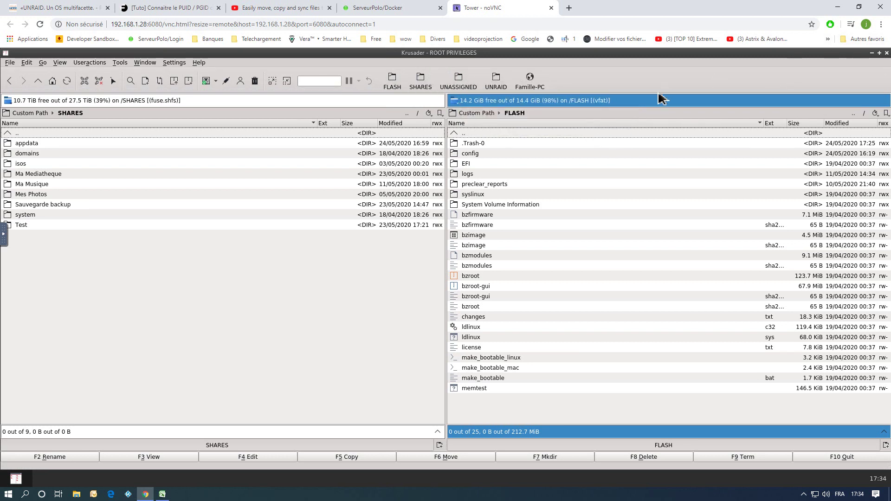
# Open the Famille-PC share with the PC's login password, then close Krusader and its tab.
pyautogui.click(538, 88)
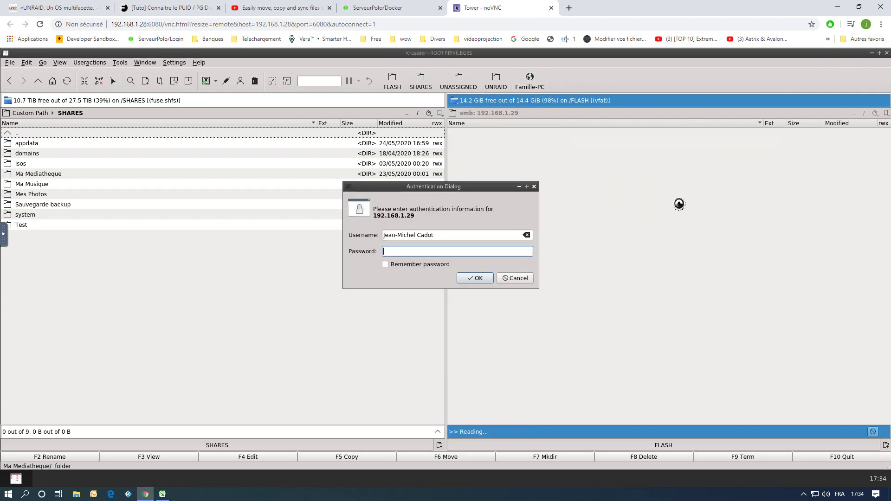
pyautogui.write('●●●●●●●●●')
pyautogui.click(481, 278)
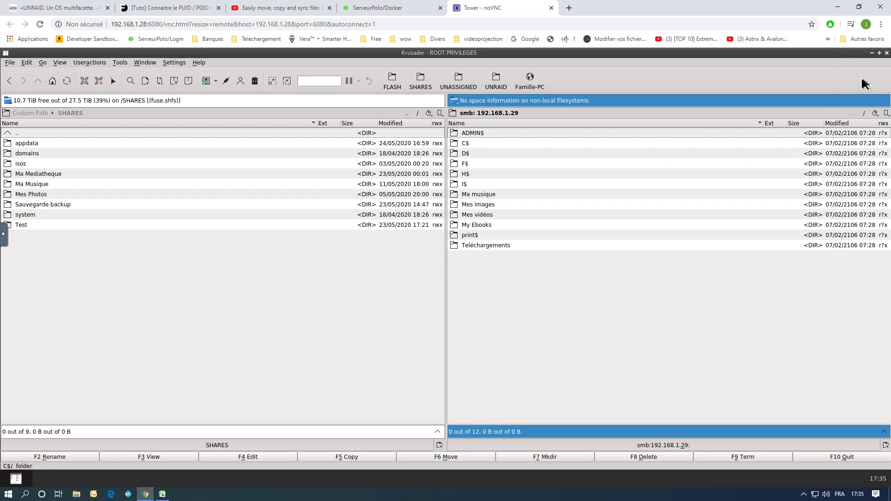
pyautogui.click(884, 53)
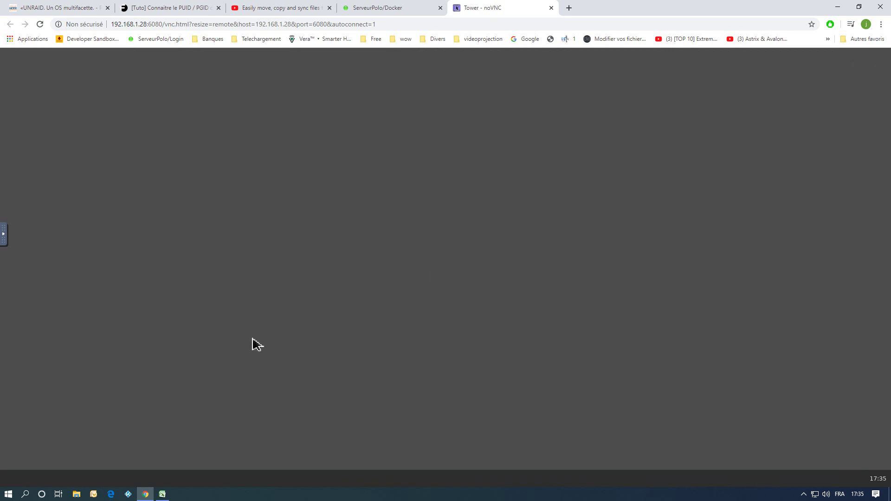
pyautogui.click(551, 8)
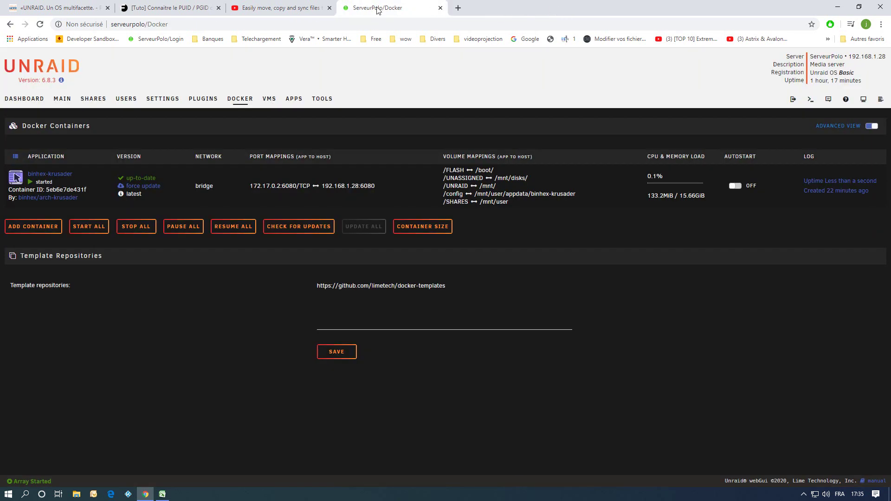